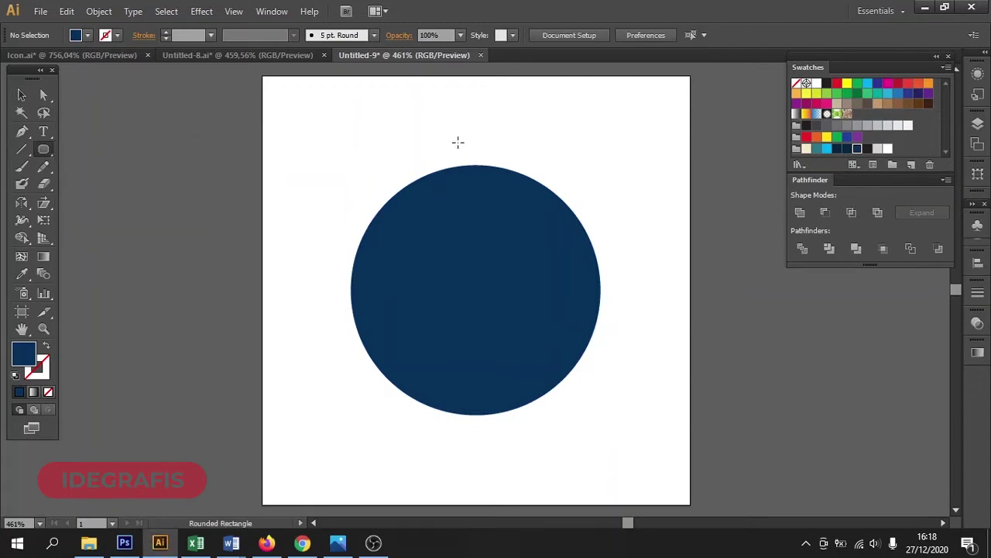
- Draw a narrow vertical rounded bar through the big circle, extending past it at both ends, and centre it vertically on the artboard
{"action": "left_click_drag", "start_coordinate": [459, 136], "coordinate": [489, 451]}
{"action": "left_click", "coordinate": [22, 95]}
{"action": "left_click", "coordinate": [320, 99]}
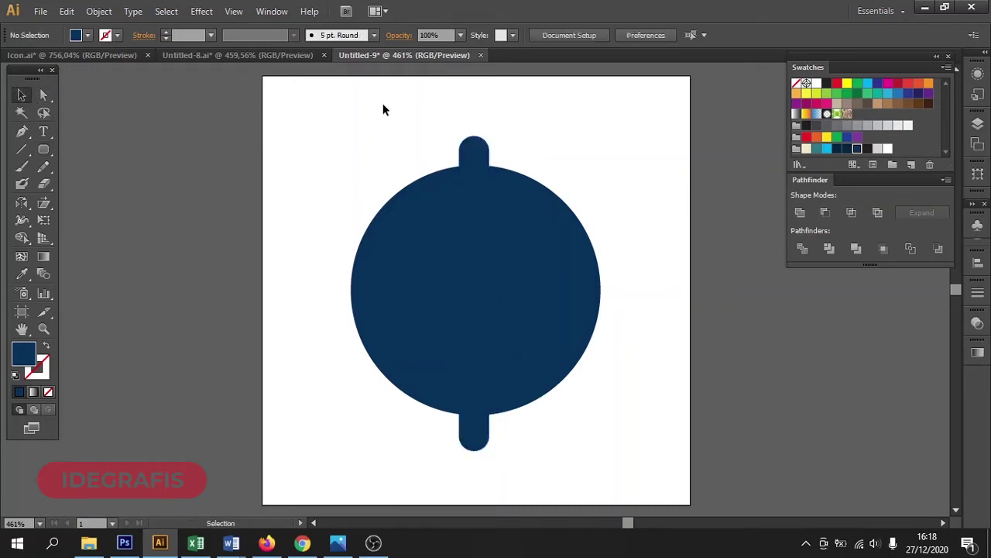
{"action": "left_click", "coordinate": [470, 155]}
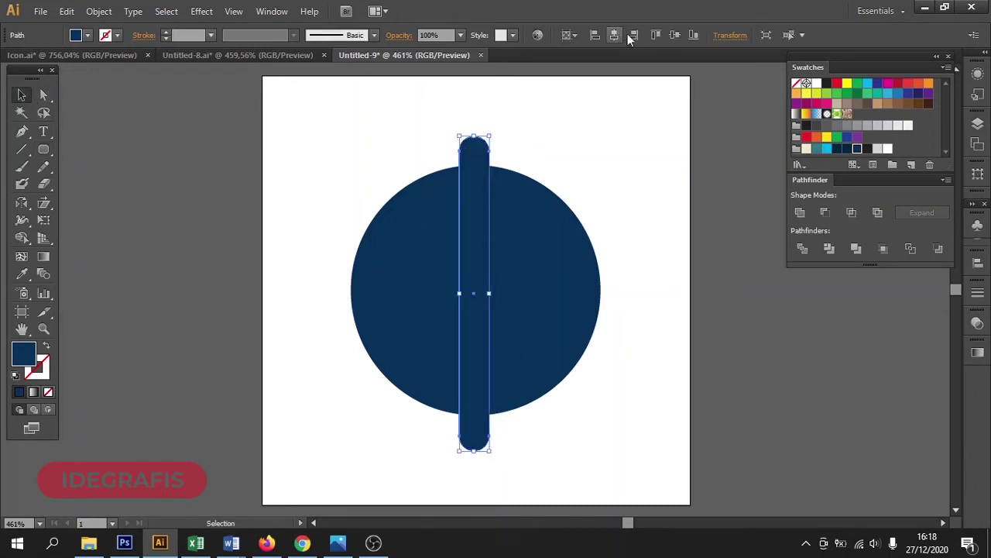
{"action": "left_click", "coordinate": [671, 35]}
- Duplicate the vertical bar in place in front and rotate the copy 90 degrees to form a cross
{"action": "left_click", "coordinate": [67, 11]}
{"action": "left_click", "coordinate": [118, 81]}
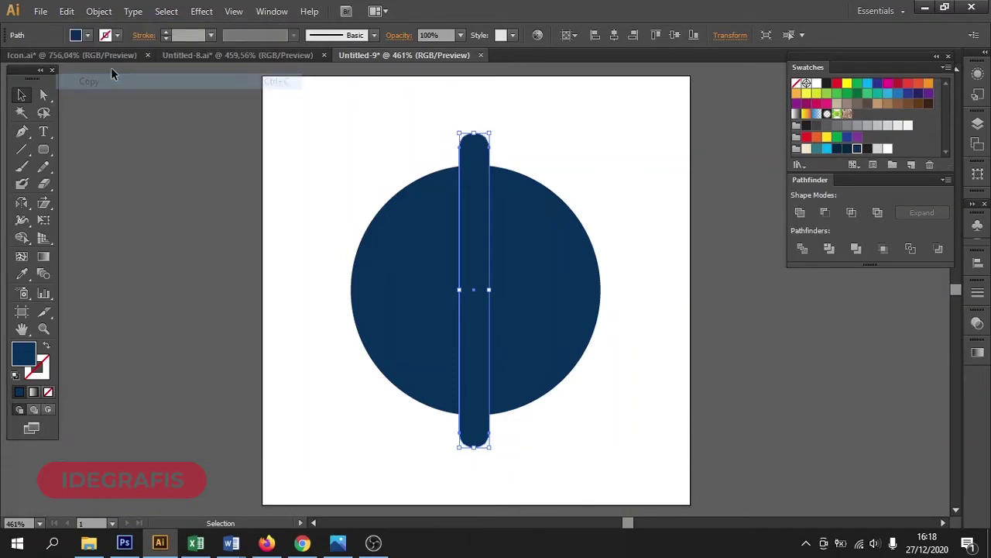
{"action": "left_click", "coordinate": [66, 11]}
{"action": "left_click", "coordinate": [101, 114]}
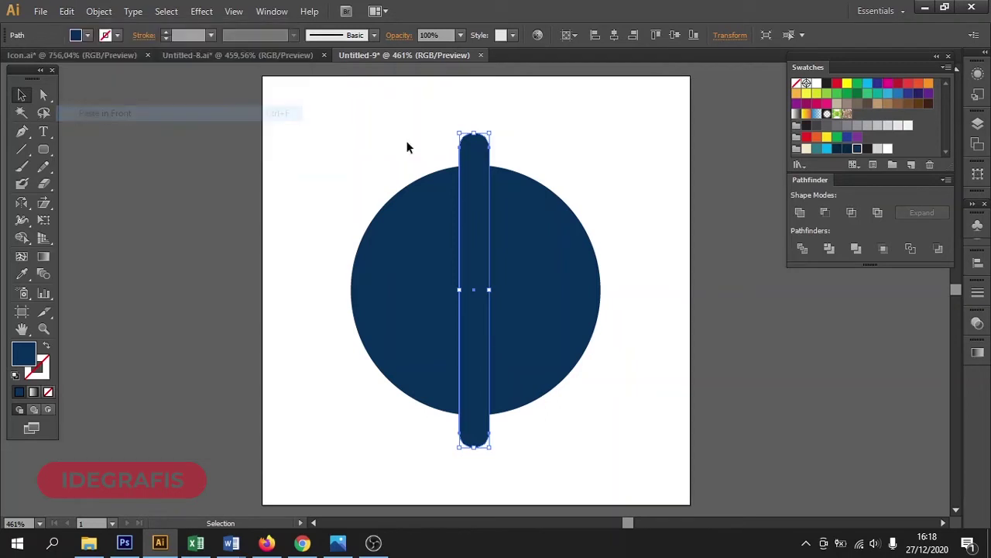
{"action": "left_click_drag", "start_coordinate": [493, 126], "coordinate": [615, 288]}
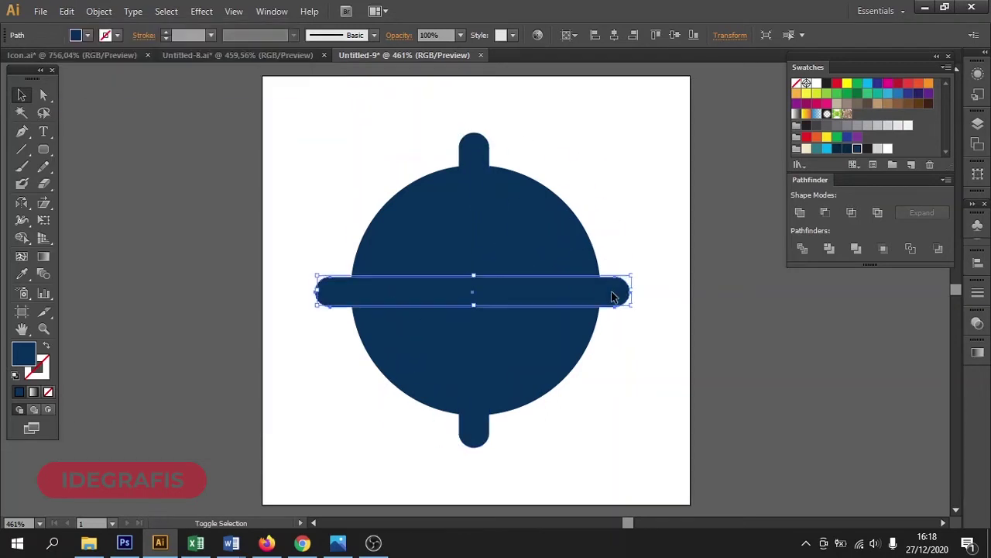
- Group the horizontal and vertical bars together
{"action": "left_click", "coordinate": [482, 143], "text": "shift"}
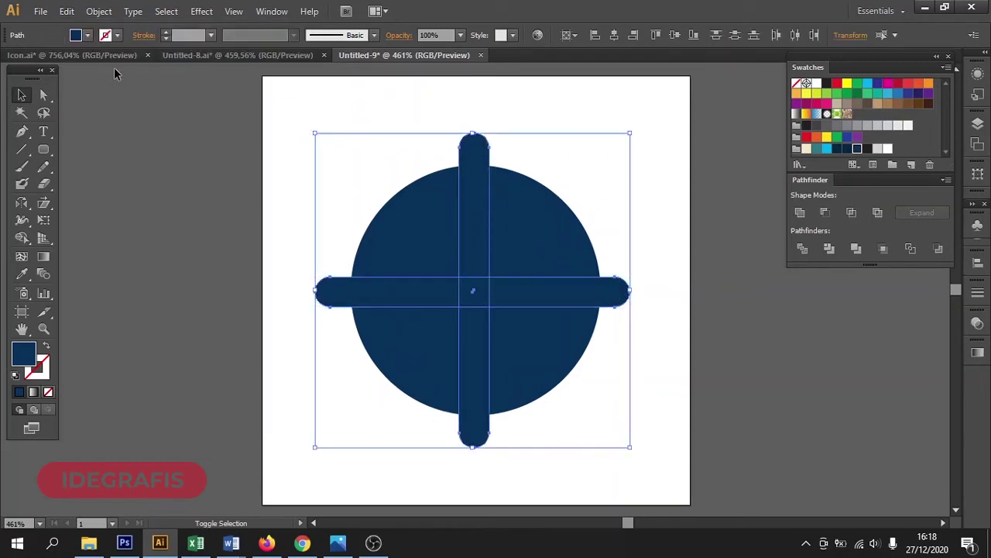
{"action": "left_click", "coordinate": [99, 11]}
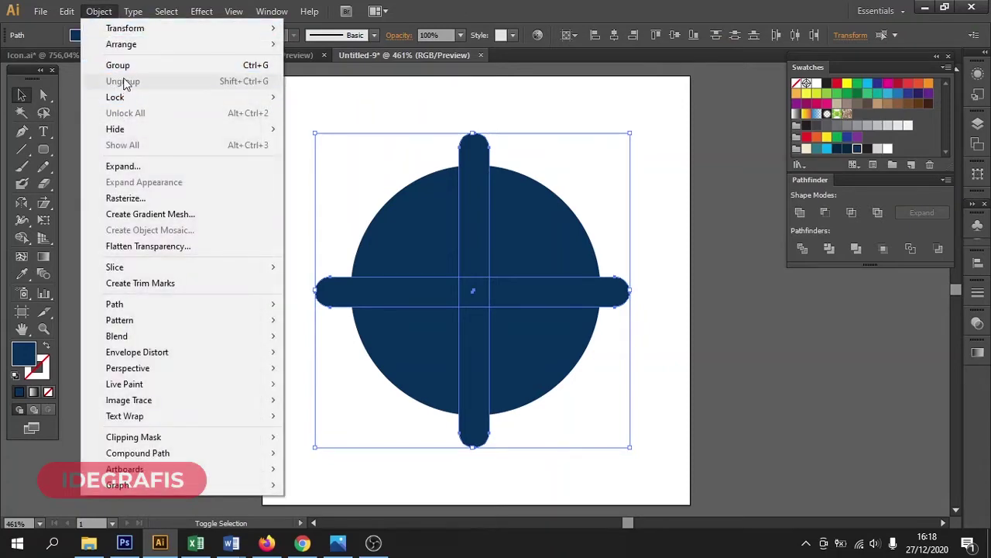
{"action": "left_click", "coordinate": [124, 65]}
- Duplicate the grouped cross in front and rotate the copy 45 degrees to make eight evenly spaced spokes
{"action": "left_click", "coordinate": [67, 11]}
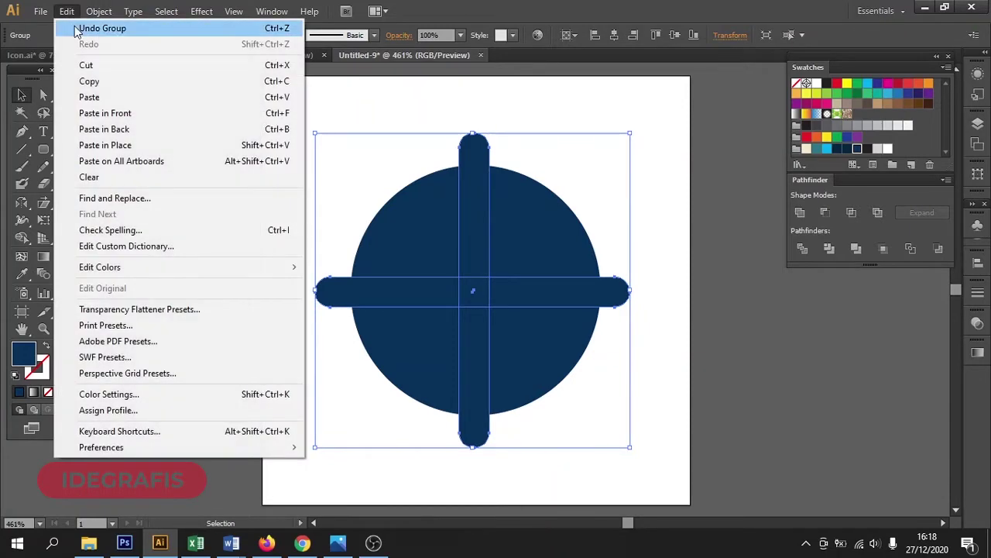
{"action": "left_click", "coordinate": [89, 81]}
{"action": "left_click", "coordinate": [67, 11]}
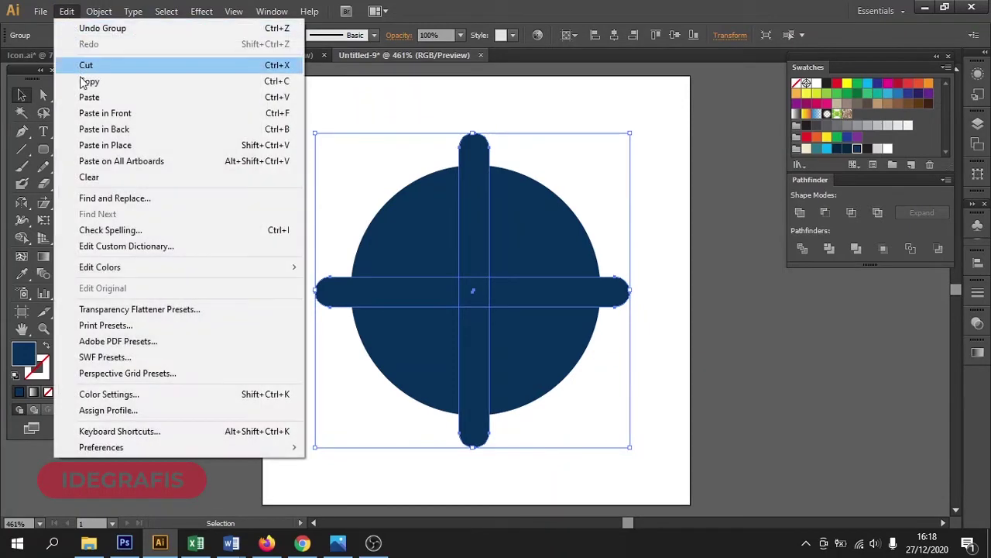
{"action": "left_click", "coordinate": [92, 113]}
{"action": "left_click_drag", "start_coordinate": [635, 127], "coordinate": [663, 221]}
{"action": "left_click", "coordinate": [662, 232]}
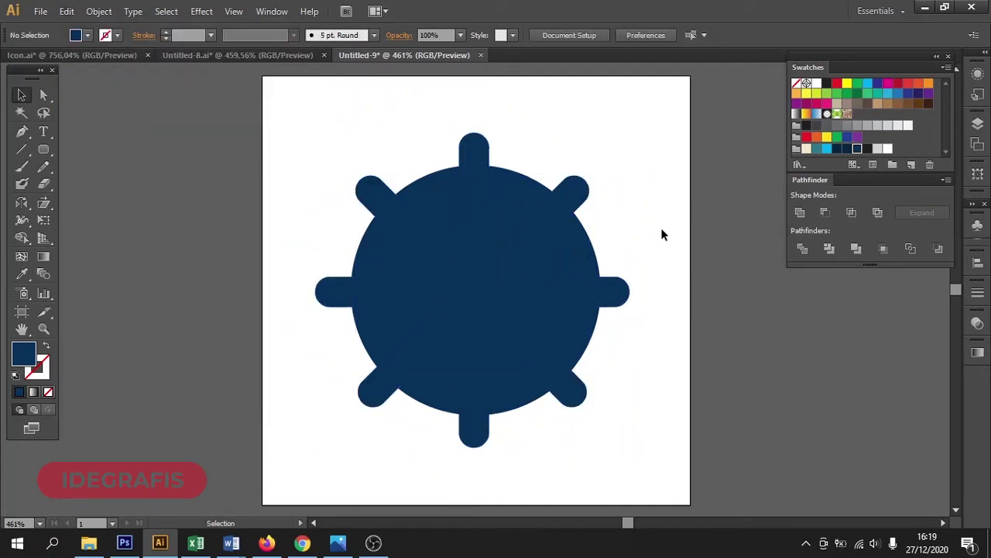
- Shrink the central circle slightly about its centre and apply a Roughen effect with 4% relative size, 9/in detail and smooth points
{"action": "left_click", "coordinate": [591, 279]}
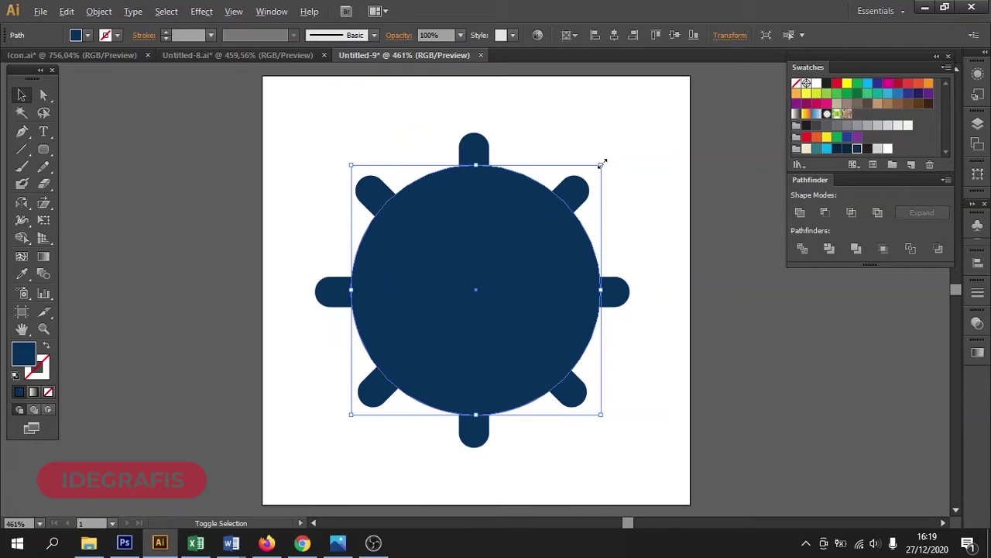
{"action": "left_click_drag", "start_coordinate": [601, 165], "coordinate": [597, 168]}
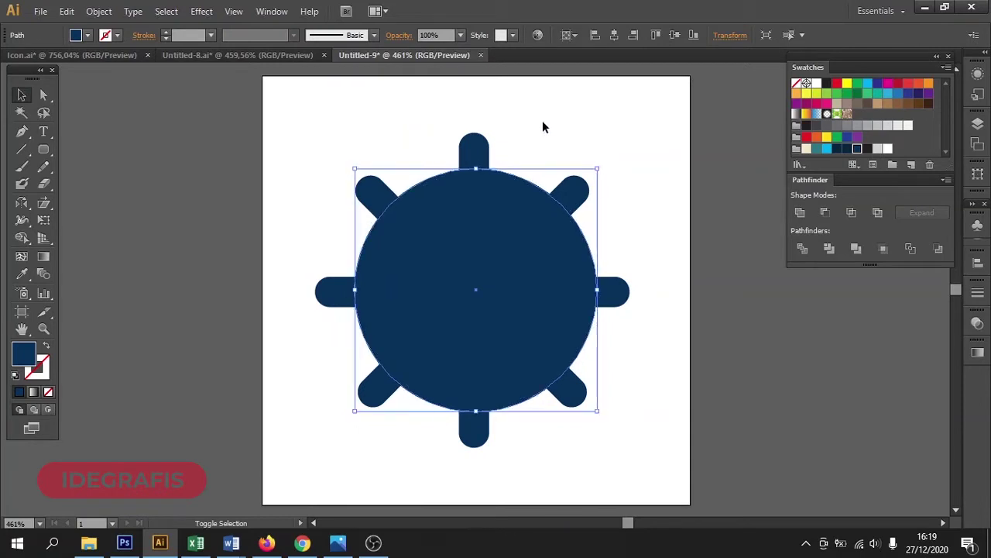
{"action": "left_click", "coordinate": [210, 13]}
{"action": "mouse_move", "coordinate": [248, 129]}
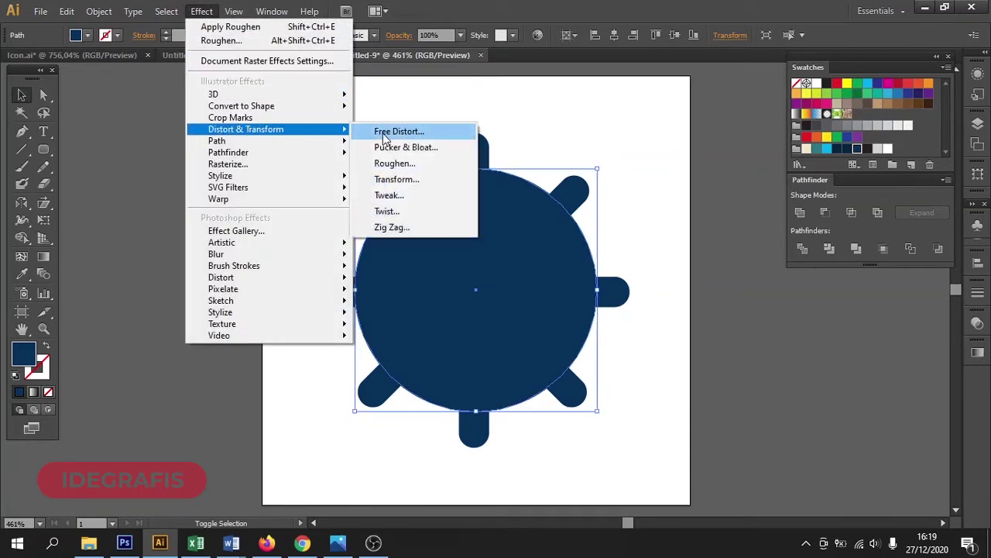
{"action": "left_click", "coordinate": [404, 162]}
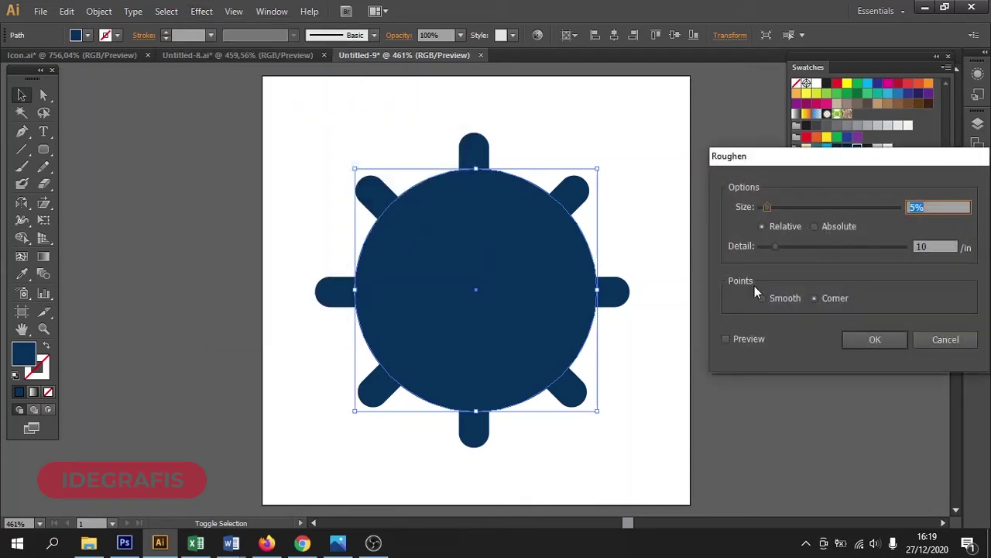
{"action": "left_click", "coordinate": [726, 339]}
{"action": "left_click", "coordinate": [785, 296]}
{"action": "left_click_drag", "start_coordinate": [936, 247], "coordinate": [899, 247]}
{"action": "key", "text": "Down"}
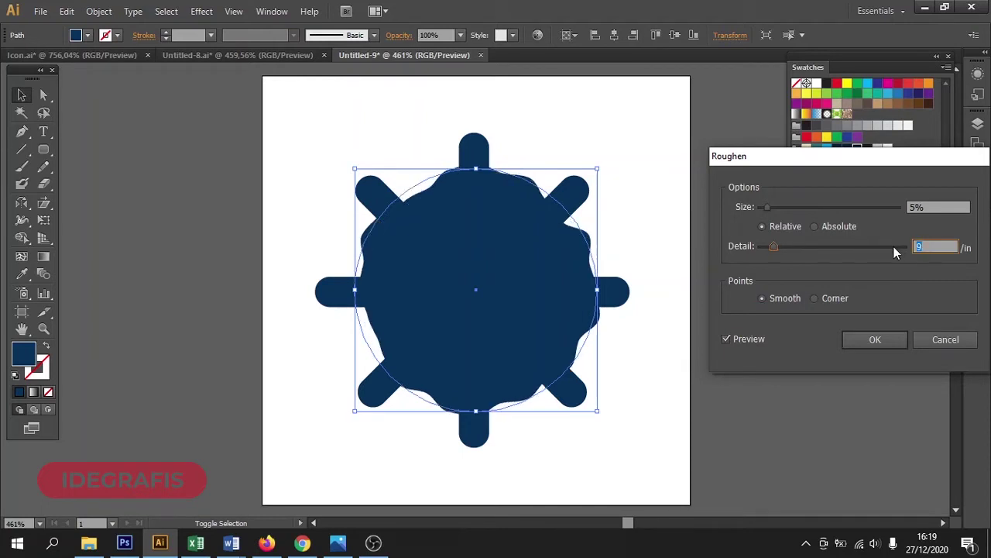
{"action": "left_click_drag", "start_coordinate": [941, 207], "coordinate": [898, 209]}
{"action": "key", "text": "Down"}
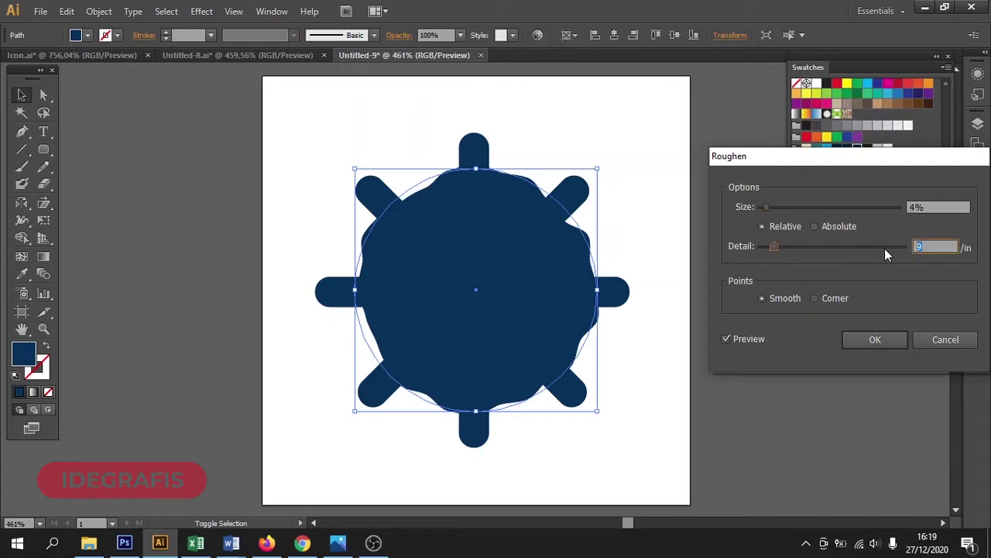
{"action": "left_click", "coordinate": [883, 343]}
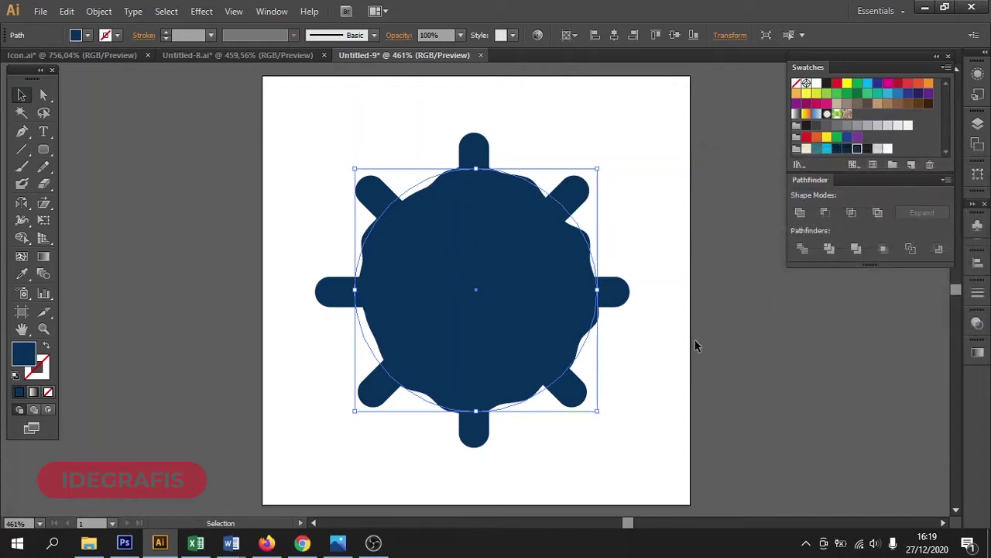
- Expand the appearance of the roughened circle so the wavy outline becomes an editable path
{"action": "left_click", "coordinate": [694, 339]}
{"action": "left_click", "coordinate": [507, 321]}
{"action": "left_click", "coordinate": [424, 213]}
{"action": "left_click", "coordinate": [99, 11]}
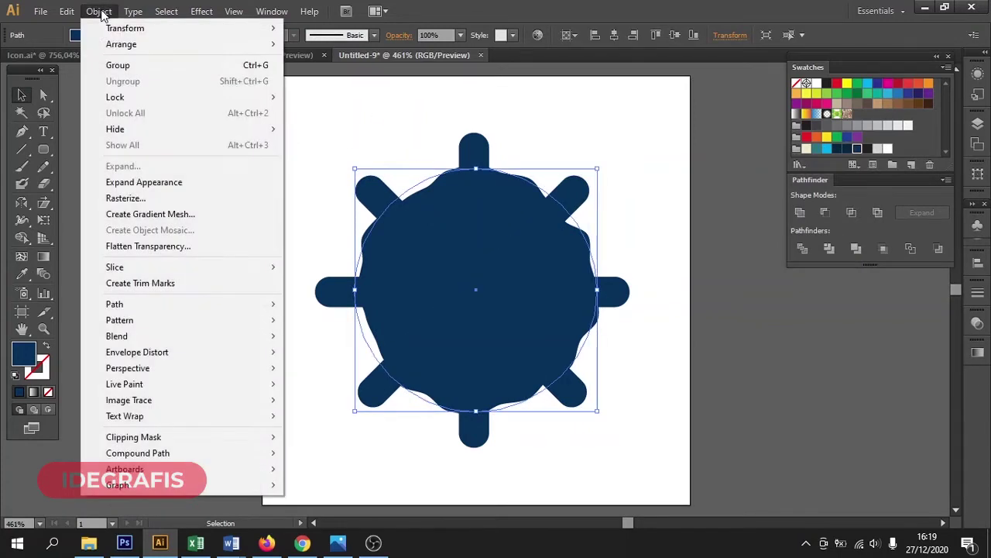
{"action": "left_click", "coordinate": [137, 182]}
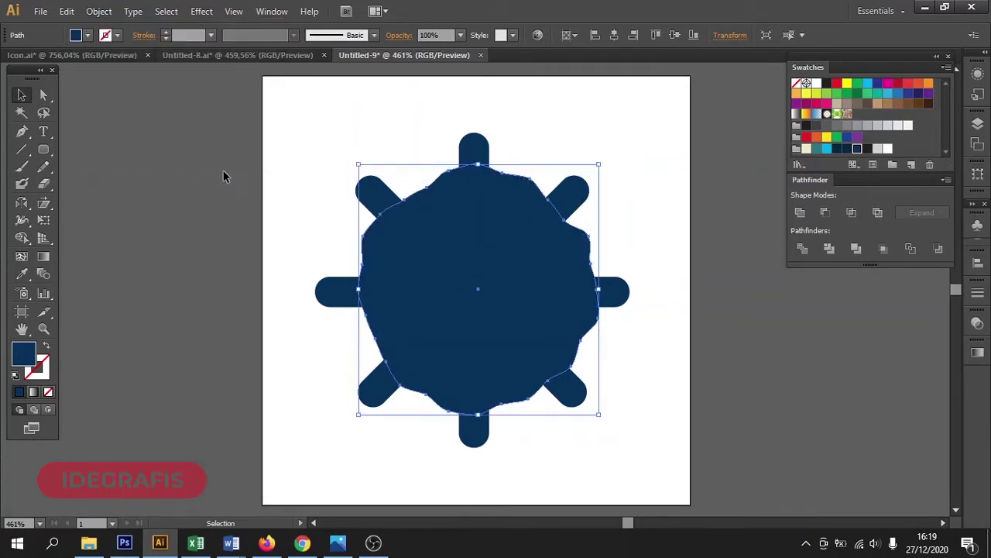
{"action": "left_click", "coordinate": [223, 171]}
- Draw a small navy circle with the Rounded Rectangle tool and place it over the end of the upper-left spoke
{"action": "left_click_drag", "start_coordinate": [306, 133], "coordinate": [641, 433]}
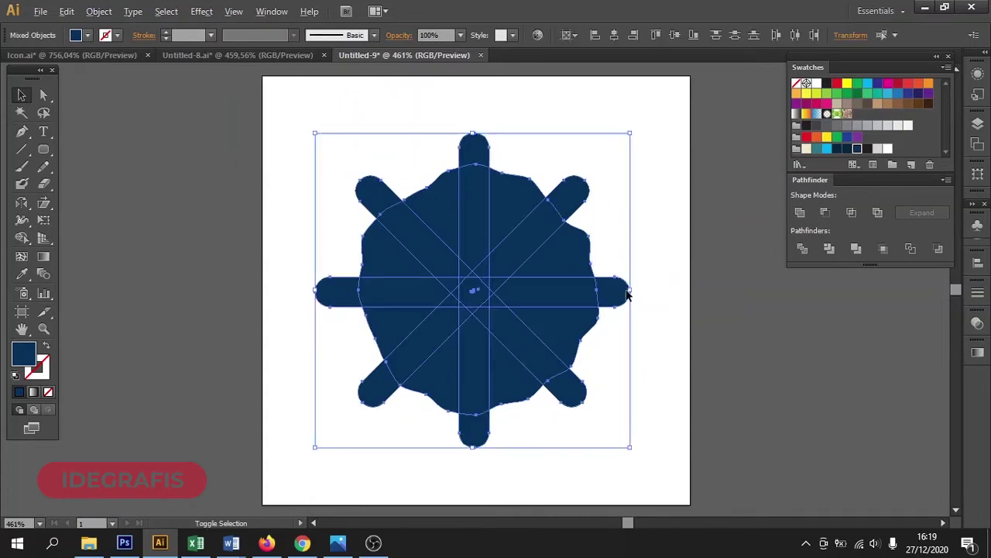
{"action": "left_click", "coordinate": [664, 308]}
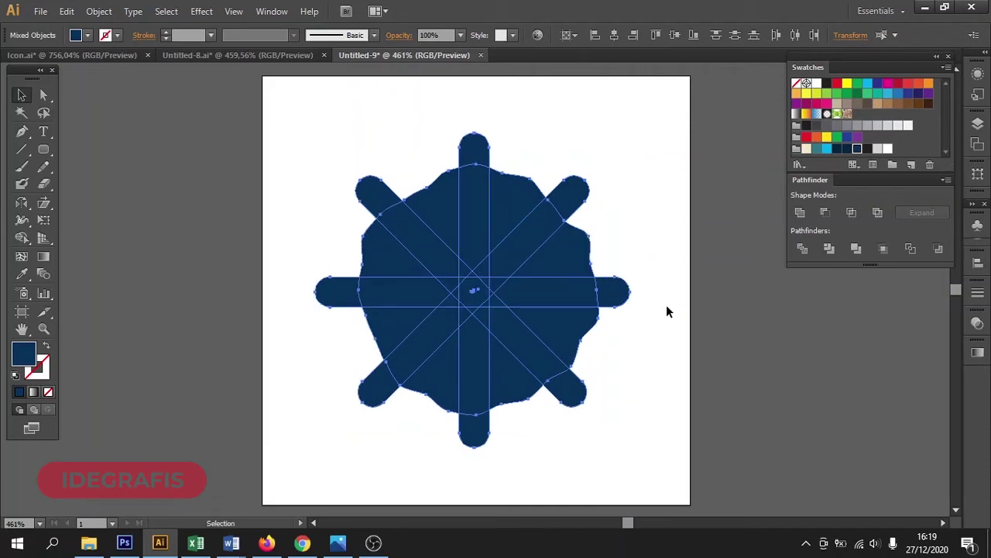
{"action": "left_click", "coordinate": [47, 150]}
{"action": "left_click_drag", "start_coordinate": [308, 120], "coordinate": [358, 177]}
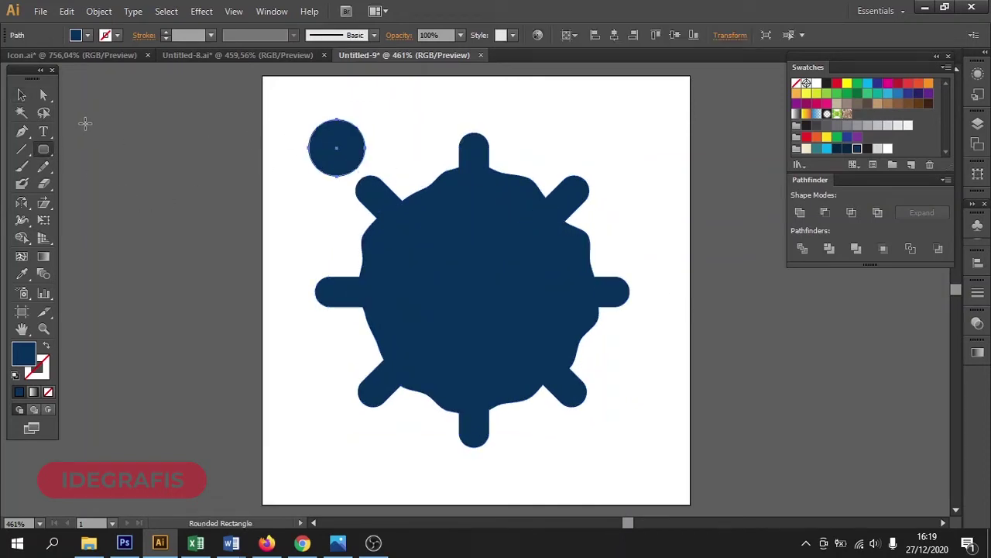
{"action": "left_click", "coordinate": [22, 95]}
{"action": "left_click", "coordinate": [158, 104]}
{"action": "left_click_drag", "start_coordinate": [359, 167], "coordinate": [389, 201]}
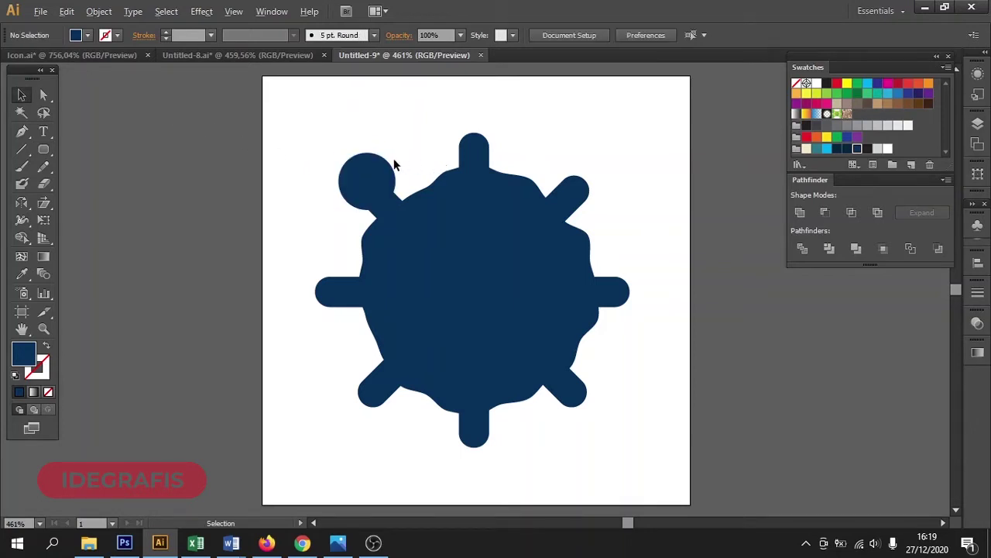
- Copy the small end circle onto the tips of the top, upper-right and right spokes
{"action": "left_click_drag", "start_coordinate": [498, 148], "coordinate": [495, 149]}
{"action": "left_click", "coordinate": [398, 162]}
{"action": "left_click_drag", "start_coordinate": [389, 169], "coordinate": [645, 277]}
{"action": "left_click", "coordinate": [540, 129]}
{"action": "left_click", "coordinate": [692, 211]}
{"action": "scroll", "coordinate": [685, 205], "scroll_direction": "down", "scroll_amount": 1}
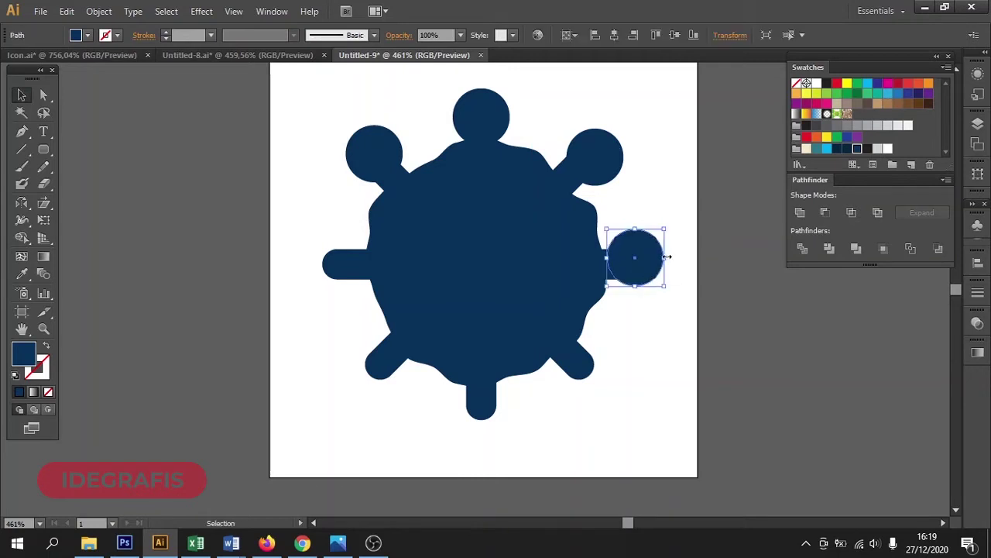
- Shrink the right spoke's end circle slightly and copy it onto the lower-right, bottom, lower-left and left spoke tips
{"action": "left_click", "coordinate": [685, 283]}
{"action": "left_click_drag", "start_coordinate": [686, 288], "coordinate": [714, 237]}
{"action": "left_click_drag", "start_coordinate": [718, 194], "coordinate": [472, 263]}
{"action": "left_click", "coordinate": [651, 382]}
{"action": "left_click", "coordinate": [463, 311]}
{"action": "left_click_drag", "start_coordinate": [463, 310], "coordinate": [409, 322]}
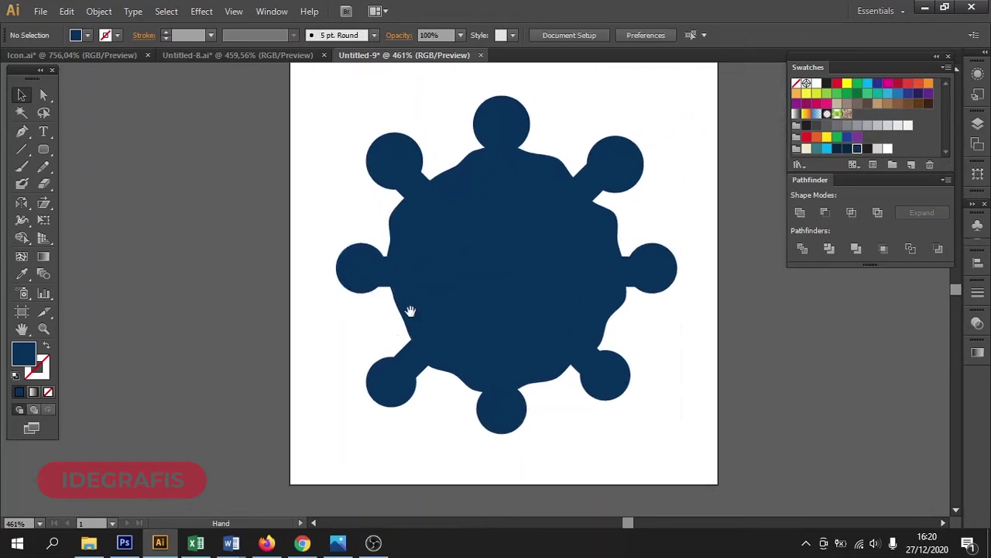
- Scale the whole virus shape down proportionally to about 60%, keeping it at the top centre of the artboard
{"action": "left_click_drag", "start_coordinate": [317, 111], "coordinate": [663, 416]}
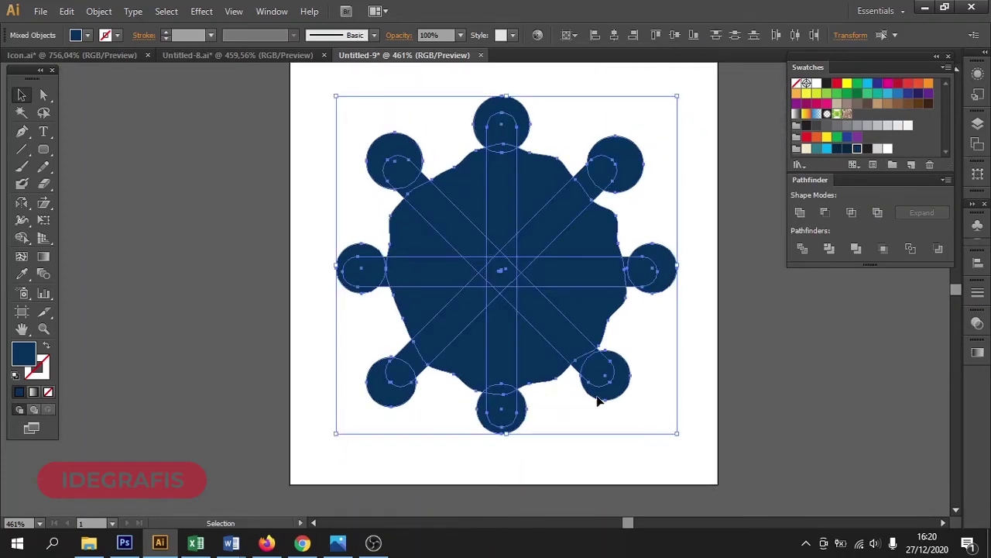
{"action": "left_click_drag", "start_coordinate": [505, 433], "coordinate": [521, 304]}
{"action": "left_click", "coordinate": [534, 354]}
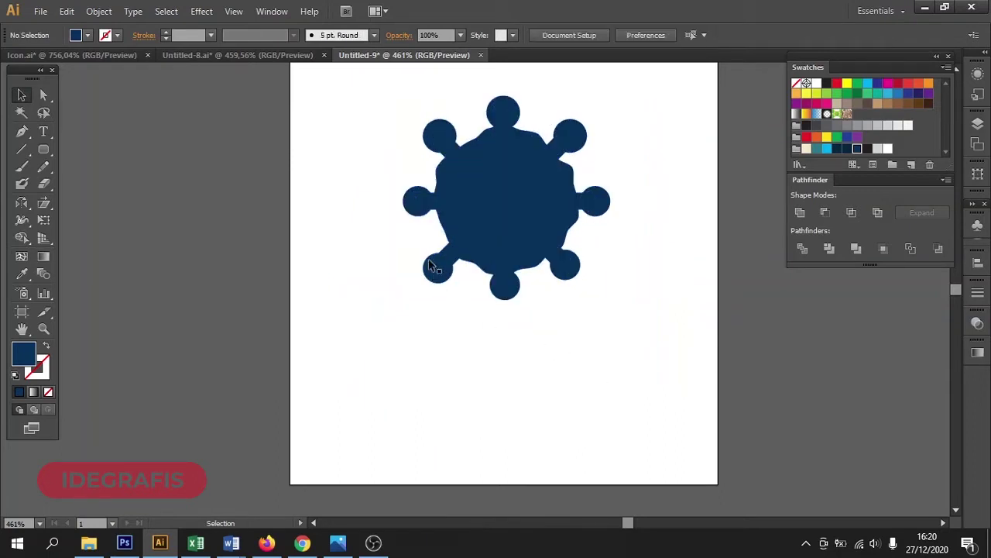
- Try rotating the whole virus shape about its centre, and undo the rotation
{"action": "left_click_drag", "start_coordinate": [370, 113], "coordinate": [664, 328]}
{"action": "left_click", "coordinate": [637, 310]}
{"action": "left_click_drag", "start_coordinate": [646, 100], "coordinate": [357, 310]}
{"action": "left_click_drag", "start_coordinate": [616, 303], "coordinate": [482, 121]}
{"action": "key", "text": "ctrl+z"}
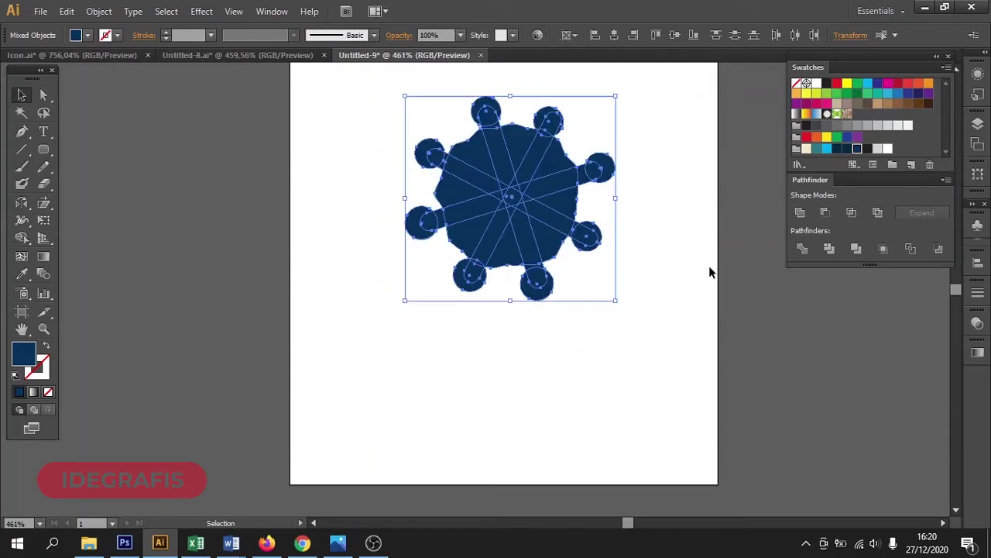
{"action": "left_click", "coordinate": [713, 271]}
{"action": "key", "text": "ctrl+z"}
{"action": "left_click", "coordinate": [654, 283]}
- Draw a small circle below the virus shape and fill it with the darkest navy swatch of the custom colour group
{"action": "scroll", "coordinate": [653, 283], "scroll_direction": "down", "scroll_amount": 1}
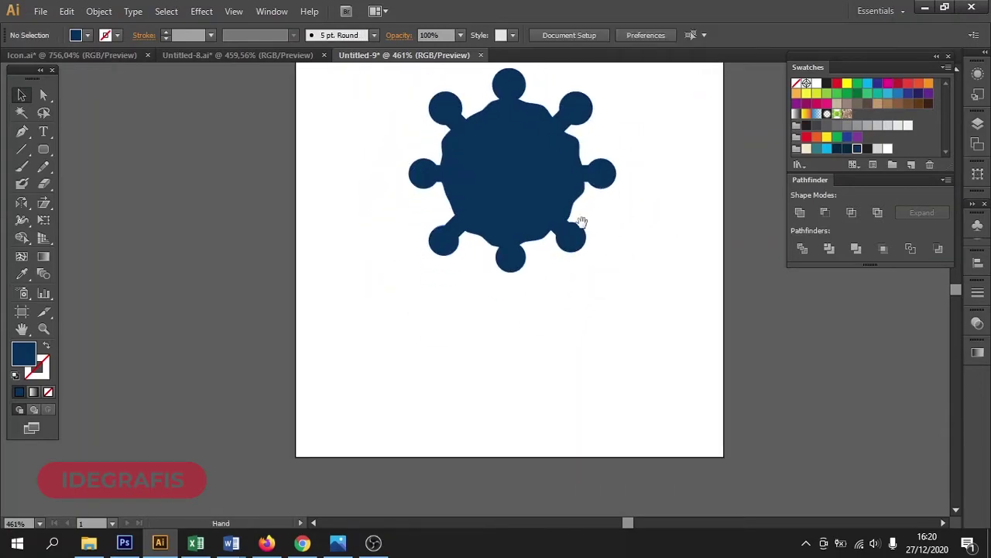
{"action": "left_click", "coordinate": [43, 150]}
{"action": "left_click_drag", "start_coordinate": [439, 298], "coordinate": [465, 348]}
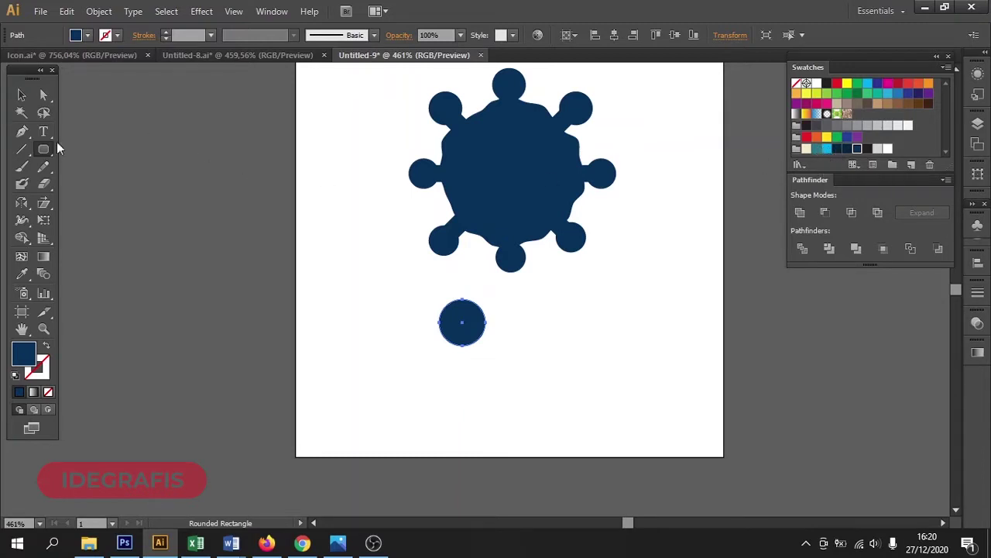
{"action": "left_click", "coordinate": [846, 149]}
{"action": "left_click", "coordinate": [22, 95]}
{"action": "left_click", "coordinate": [235, 153]}
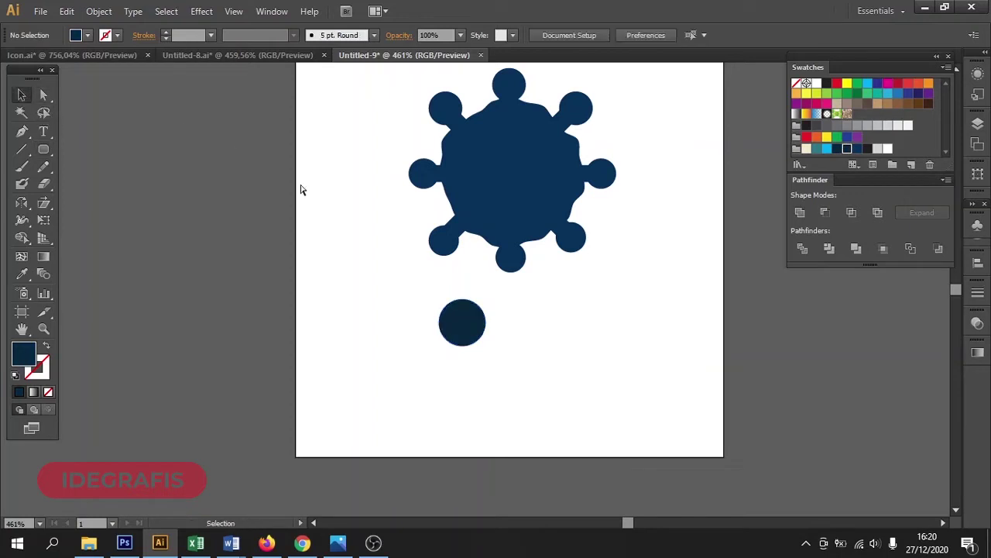
{"action": "left_click_drag", "start_coordinate": [389, 256], "coordinate": [511, 371]}
{"action": "left_click", "coordinate": [413, 332]}
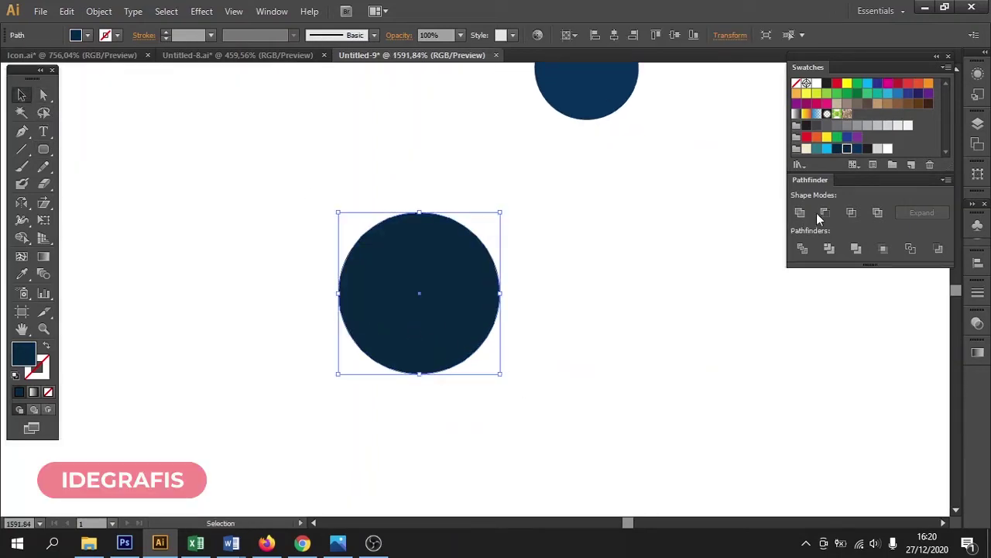
{"action": "left_click", "coordinate": [836, 149]}
- Add a copy of the dark circle in front and shrink it about its centre to roughly 70% of the original
{"action": "key", "text": "ctrl+shift+b"}
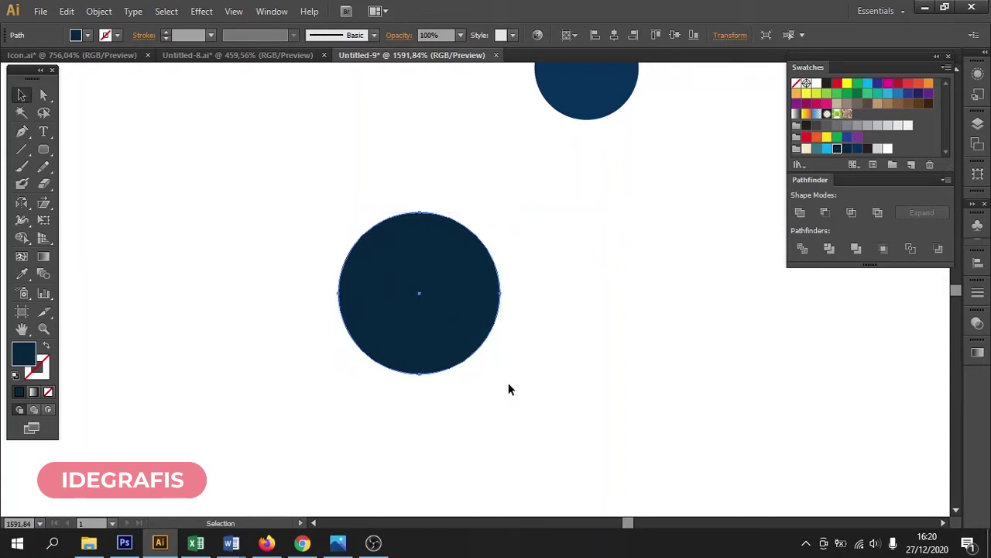
{"action": "key", "text": "ctrl+shift+b"}
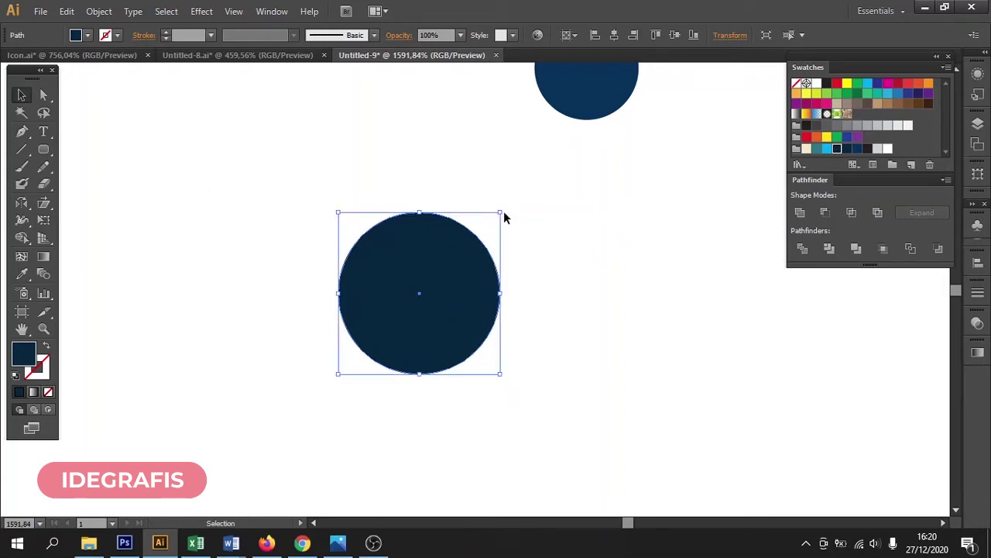
{"action": "left_click_drag", "start_coordinate": [502, 211], "coordinate": [477, 234]}
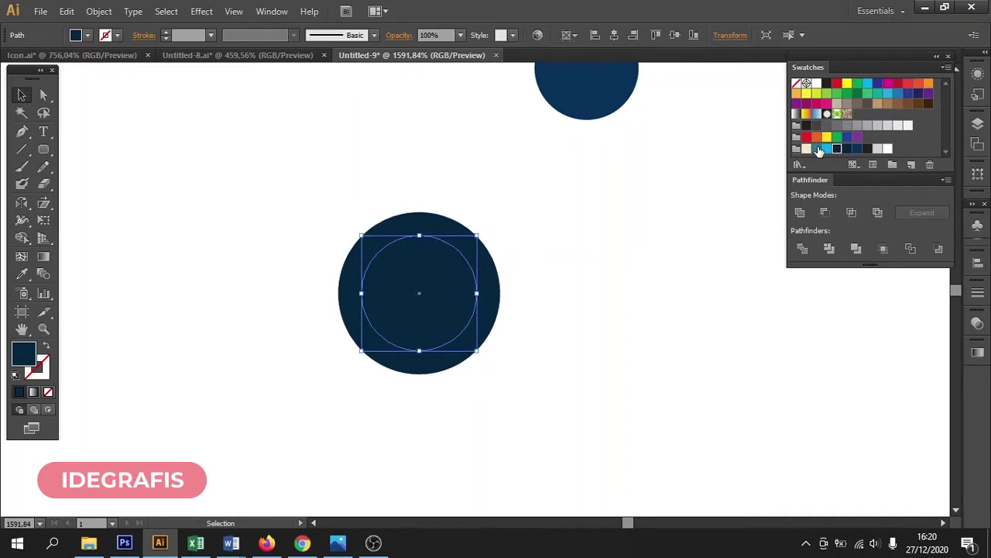
- Fill the inner circle with the teal swatch and shift it slightly toward the upper left of the dark circle
{"action": "left_click", "coordinate": [817, 148]}
{"action": "left_click", "coordinate": [565, 256]}
{"action": "left_click", "coordinate": [409, 278]}
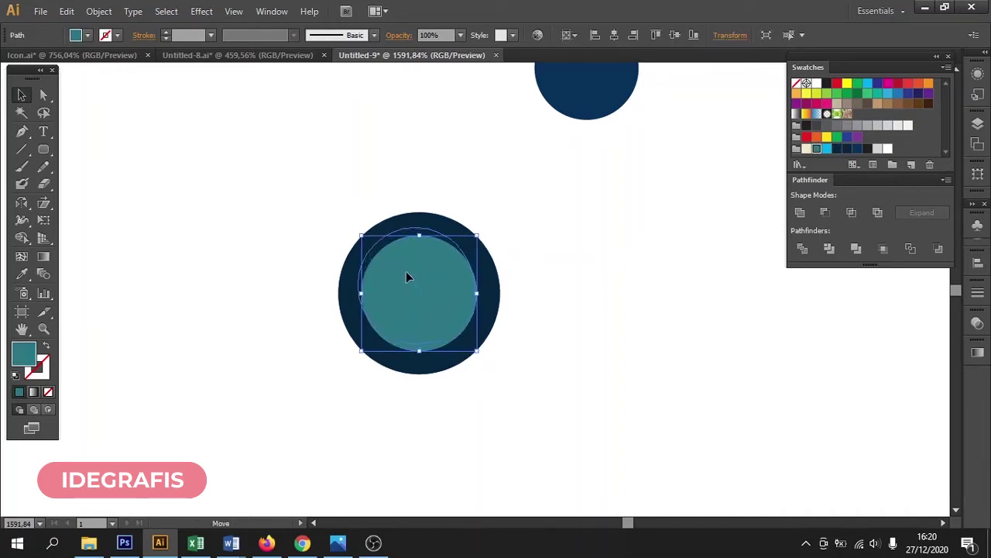
{"action": "left_click_drag", "start_coordinate": [408, 277], "coordinate": [397, 266]}
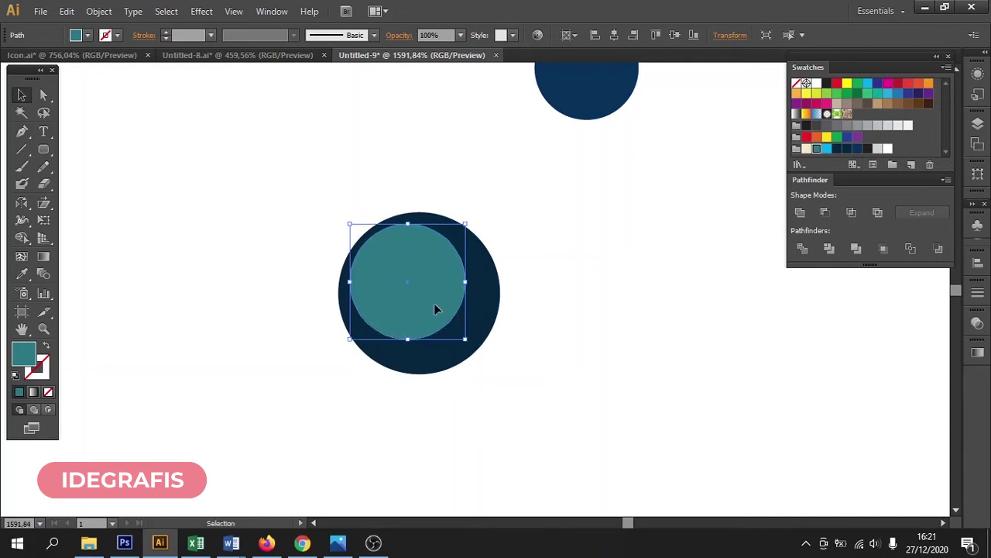
{"action": "left_click", "coordinate": [524, 343]}
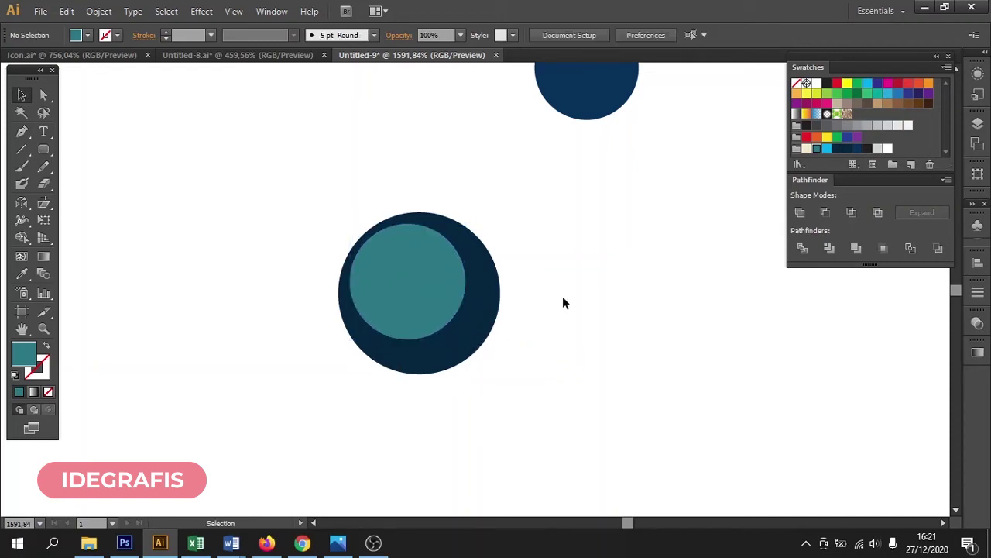
- Move the teal and dark circle spot from below the virus onto the lower part of its body
{"action": "key", "text": "ctrl+minus"}
{"action": "key", "text": "ctrl+minus"}
{"action": "left_click_drag", "start_coordinate": [563, 298], "coordinate": [543, 395]}
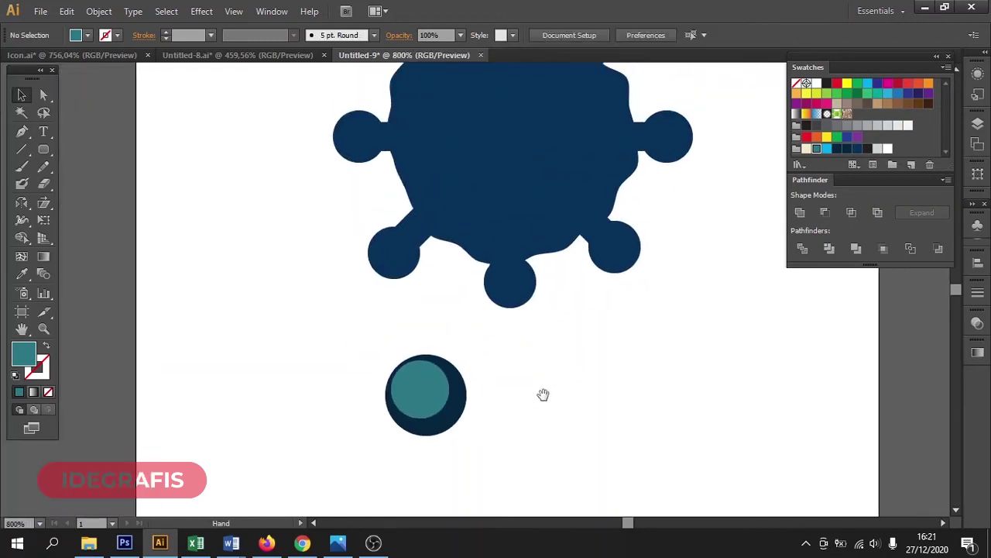
{"action": "left_click_drag", "start_coordinate": [402, 421], "coordinate": [399, 425]}
{"action": "left_click_drag", "start_coordinate": [439, 392], "coordinate": [491, 184]}
{"action": "left_click", "coordinate": [608, 329]}
{"action": "left_click_drag", "start_coordinate": [607, 329], "coordinate": [635, 376]}
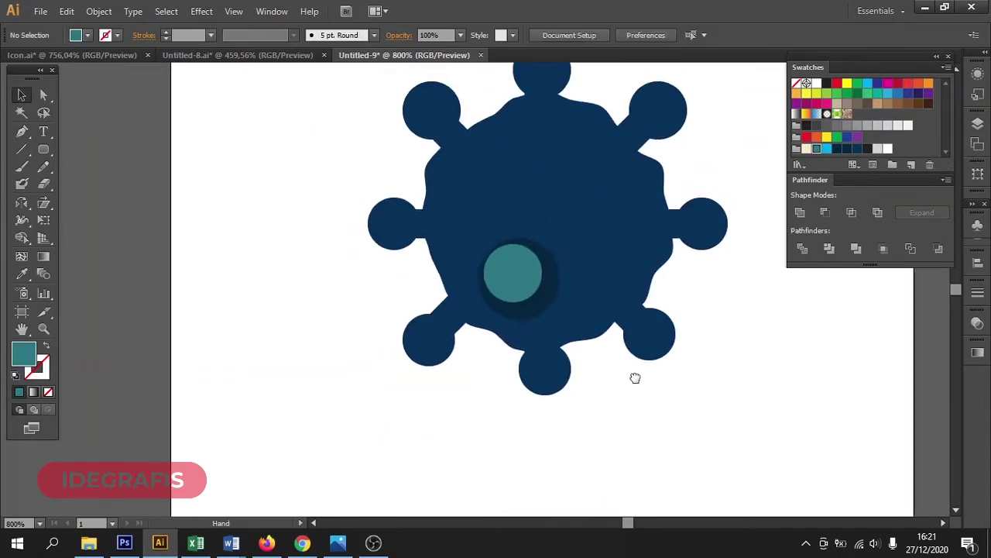
{"action": "left_click", "coordinate": [547, 304]}
{"action": "left_click_drag", "start_coordinate": [559, 328], "coordinate": [543, 317]}
{"action": "key", "text": "ctrl+z"}
{"action": "key", "text": "ctrl+z"}
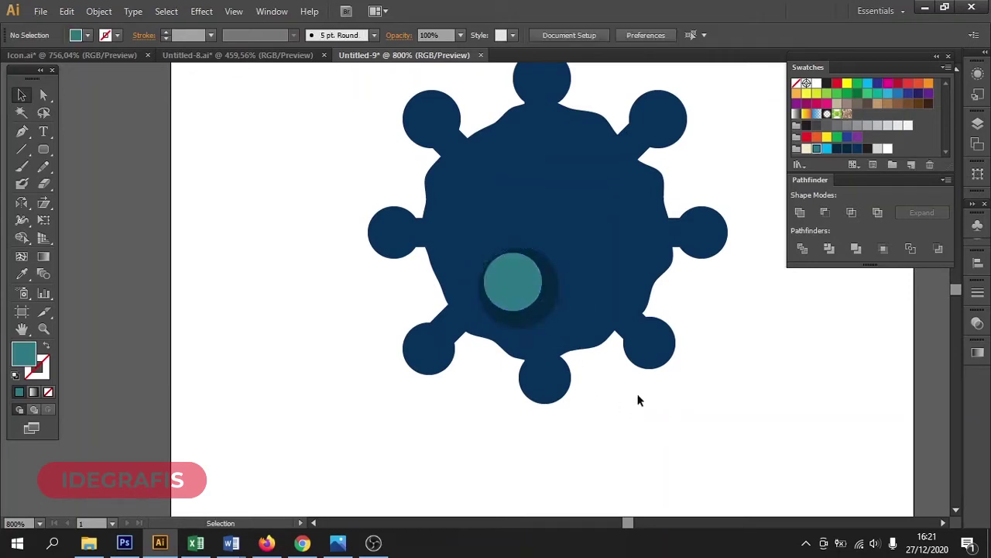
- Scale the spot on the virus body down proportionally to roughly 70% of its size
{"action": "key", "text": "ctrl+shift+z"}
{"action": "left_click_drag", "start_coordinate": [519, 247], "coordinate": [519, 271]}
{"action": "left_click", "coordinate": [372, 308]}
{"action": "left_click_drag", "start_coordinate": [365, 303], "coordinate": [322, 364]}
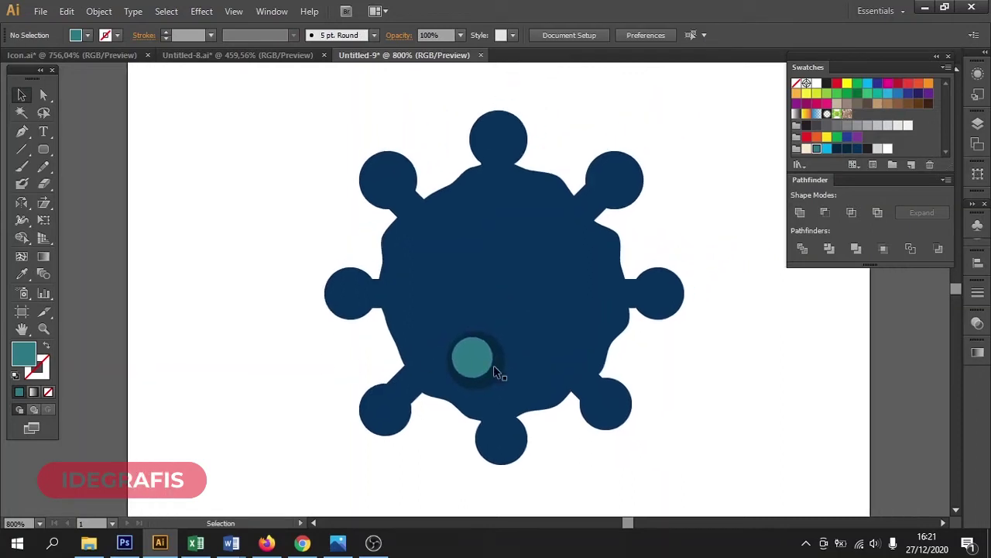
- Copy the spot to the right side and the upper left of the virus body, making the copies slightly smaller
{"action": "left_click_drag", "start_coordinate": [487, 361], "coordinate": [583, 281]}
{"action": "left_click_drag", "start_coordinate": [611, 239], "coordinate": [577, 268]}
{"action": "left_click", "coordinate": [502, 244]}
{"action": "left_click_drag", "start_coordinate": [501, 244], "coordinate": [514, 193]}
{"action": "left_click", "coordinate": [696, 231]}
- Copy the upper-left spot to the centre of the virus body and shrink it to about half size or less
{"action": "left_click", "coordinate": [464, 226]}
{"action": "left_click_drag", "start_coordinate": [463, 226], "coordinate": [497, 281]}
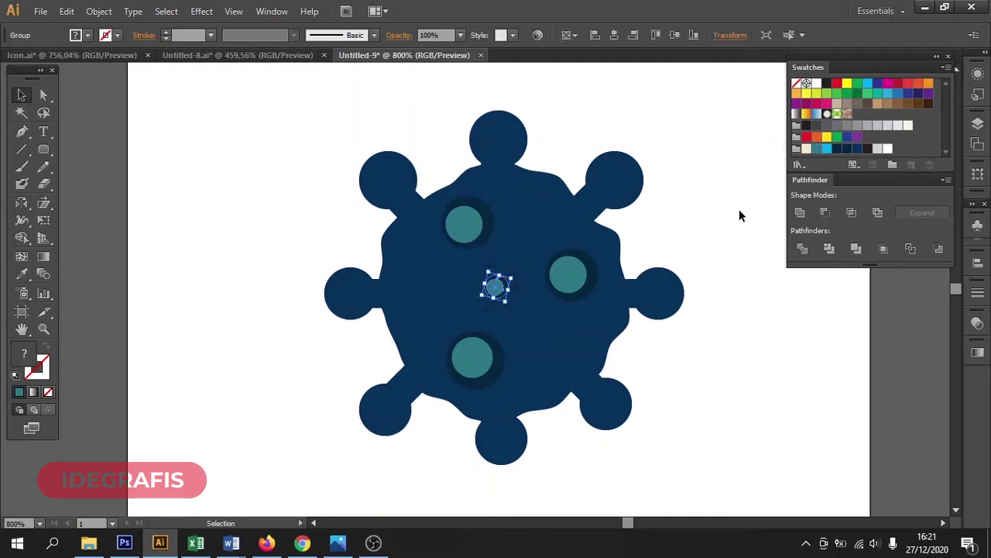
{"action": "left_click", "coordinate": [739, 209]}
- Copy the small centre spot to the lower right and left of the body, enlarging and rotating the left copy slightly
{"action": "left_click_drag", "start_coordinate": [317, 179], "coordinate": [728, 465]}
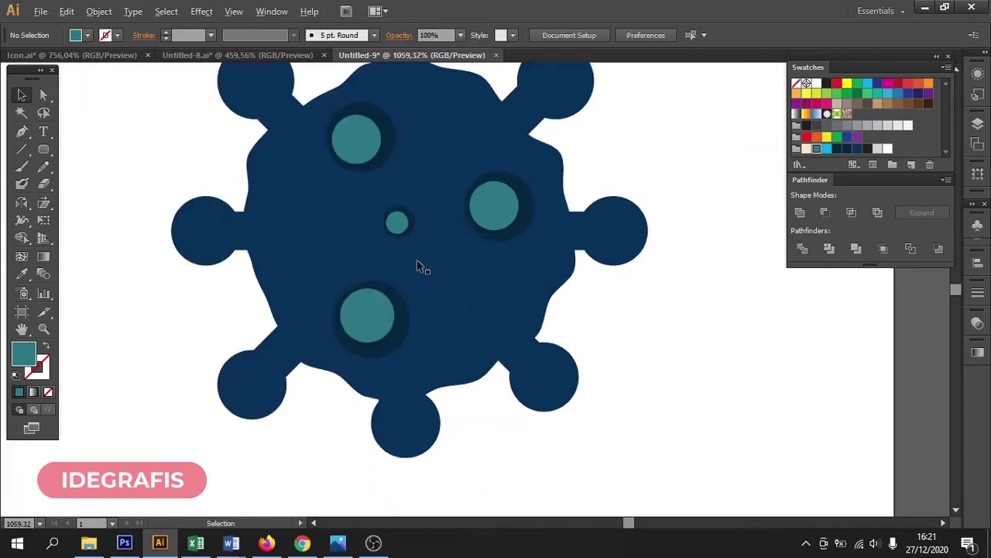
{"action": "left_click_drag", "start_coordinate": [402, 227], "coordinate": [503, 296]}
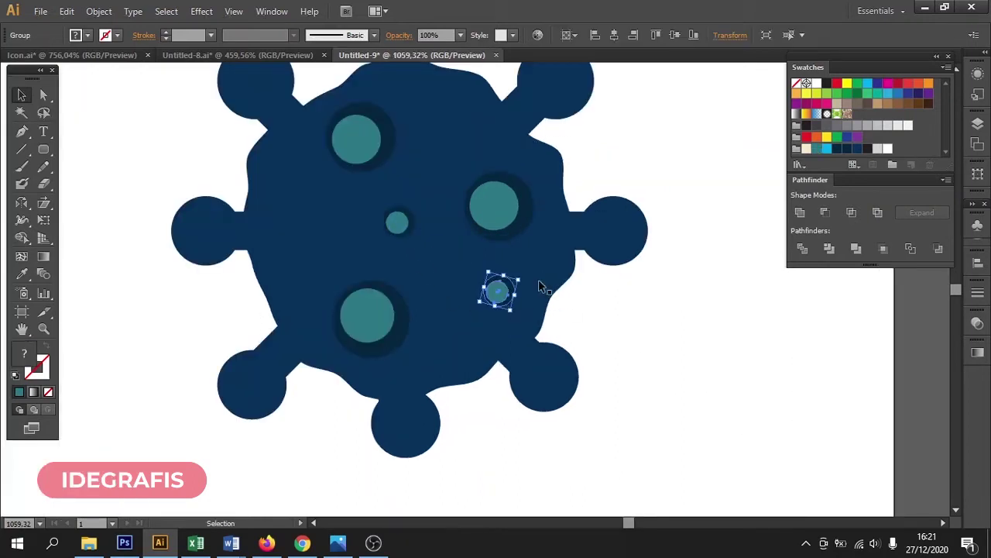
{"action": "key", "text": "ctrl+shift+a"}
{"action": "left_click_drag", "start_coordinate": [529, 301], "coordinate": [406, 285]}
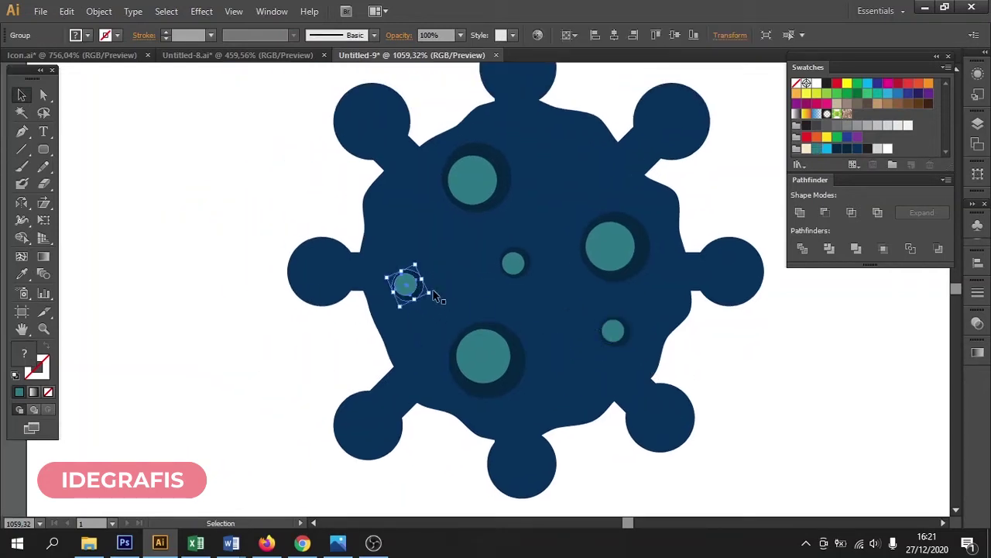
{"action": "left_click_drag", "start_coordinate": [436, 292], "coordinate": [422, 312]}
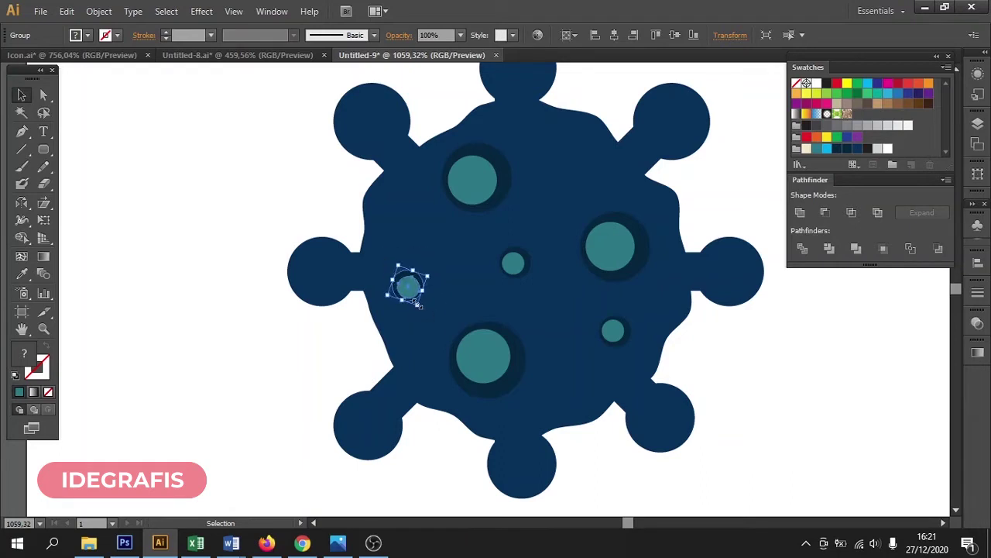
{"action": "left_click", "coordinate": [323, 321]}
- Copy the small centre spot to the upper right of the body, and add a tinier copy near the upper-left edge
{"action": "scroll", "coordinate": [333, 364], "scroll_direction": "up", "scroll_amount": 3}
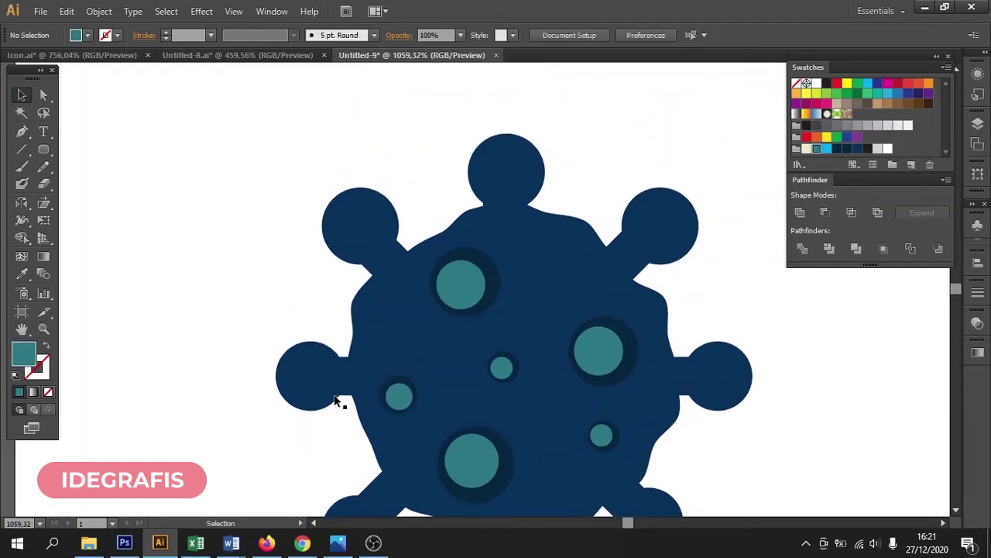
{"action": "left_click_drag", "start_coordinate": [503, 367], "coordinate": [556, 267]}
{"action": "left_click_drag", "start_coordinate": [583, 248], "coordinate": [682, 180]}
{"action": "left_click", "coordinate": [602, 194]}
{"action": "left_click_drag", "start_coordinate": [649, 227], "coordinate": [498, 265]}
{"action": "left_click", "coordinate": [380, 268]}
{"action": "left_click_drag", "start_coordinate": [413, 263], "coordinate": [321, 242]}
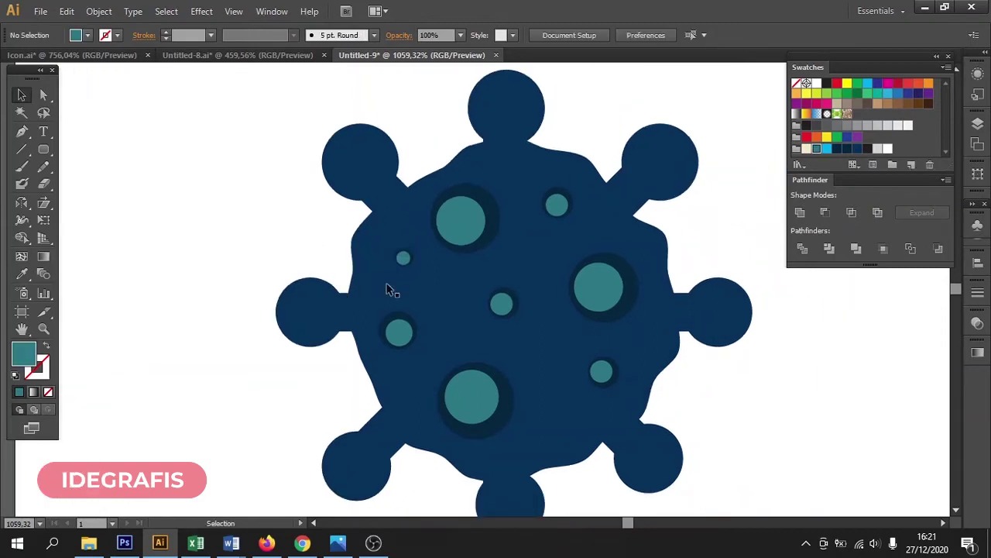
- Place three copies of the tiny spot: right of centre, near the bottom and by the right edge of the body
{"action": "left_click_drag", "start_coordinate": [404, 264], "coordinate": [557, 353]}
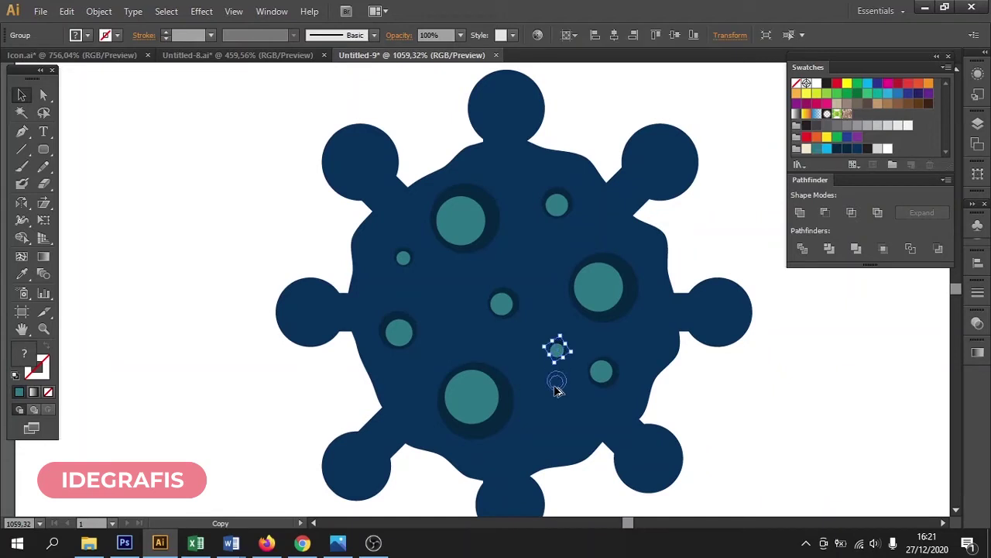
{"action": "left_click_drag", "start_coordinate": [550, 423], "coordinate": [610, 376]}
{"action": "left_click", "coordinate": [714, 378]}
- Shrink the large lower spot about its centre to roughly 80%, and place a tiny spot copy just above it
{"action": "left_click", "coordinate": [542, 362]}
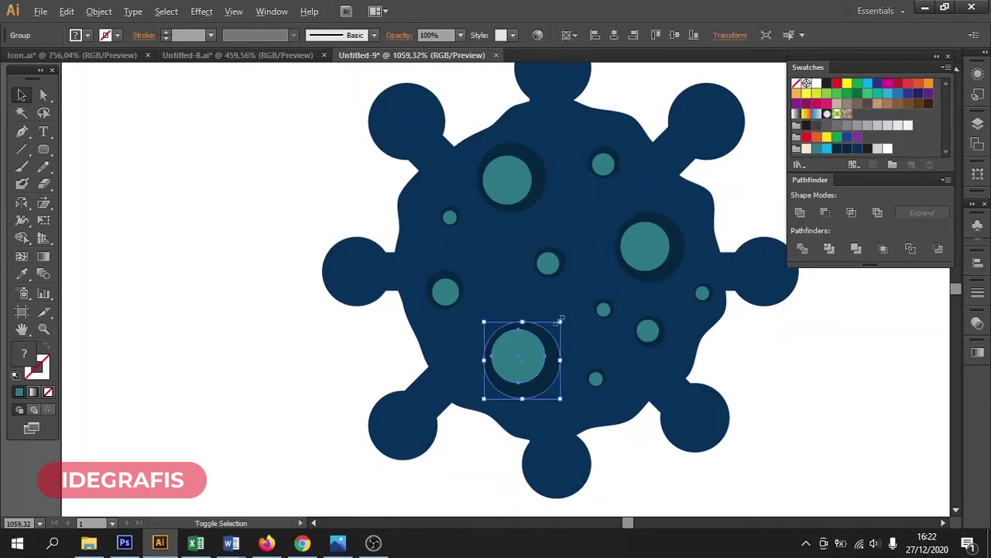
{"action": "left_click_drag", "start_coordinate": [563, 319], "coordinate": [560, 328]}
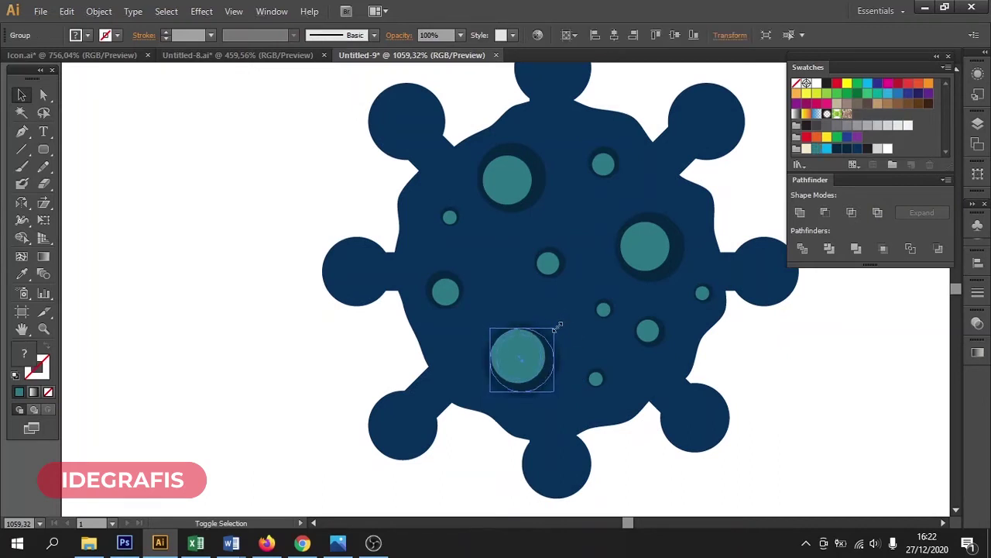
{"action": "left_click", "coordinate": [722, 379]}
{"action": "left_click_drag", "start_coordinate": [604, 316], "coordinate": [519, 299]}
{"action": "left_click", "coordinate": [786, 375]}
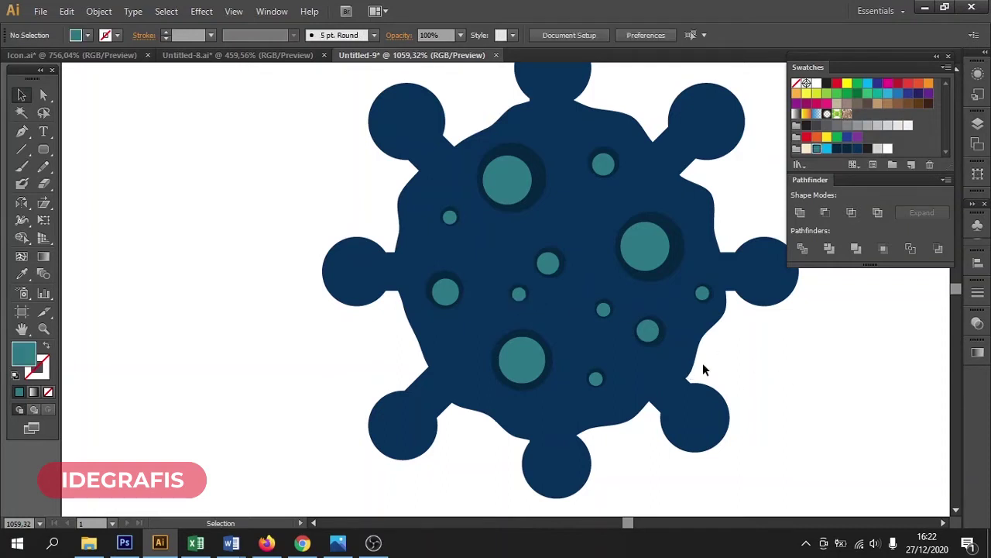
- Move the whole virus icon with all its spots straight down a little on the artboard
{"action": "key", "text": "ctrl+minus"}
{"action": "key", "text": "ctrl+minus"}
{"action": "key", "text": "ctrl+minus"}
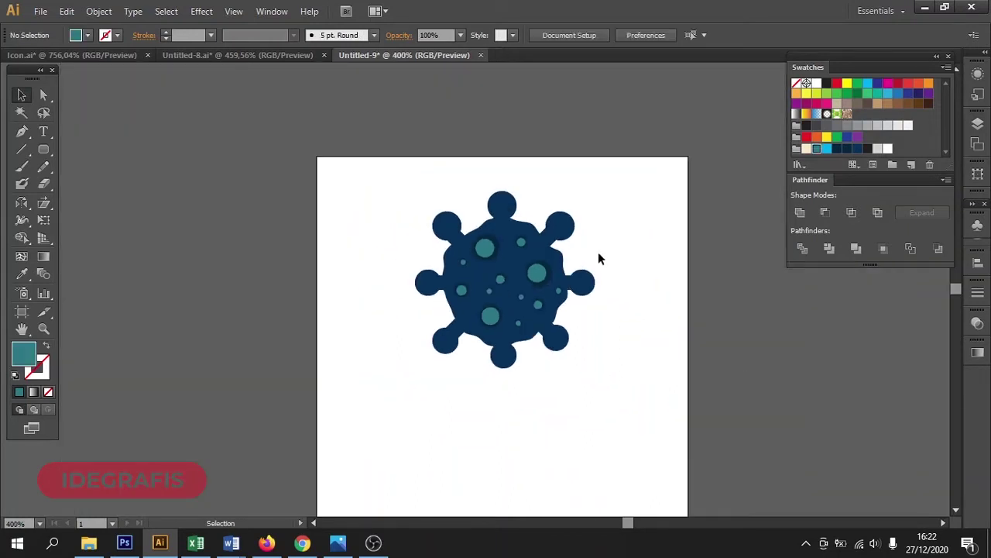
{"action": "left_click_drag", "start_coordinate": [478, 324], "coordinate": [391, 378]}
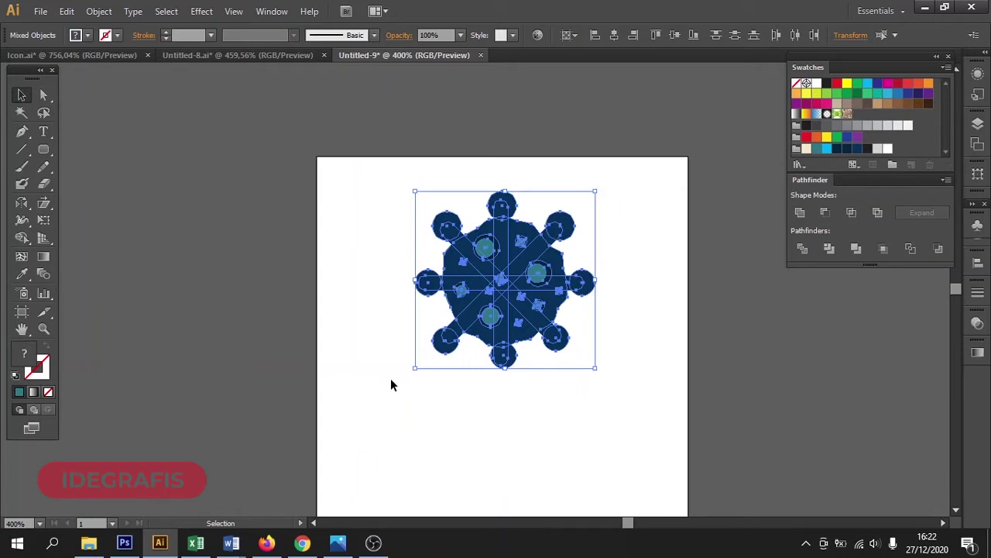
{"action": "left_click", "coordinate": [517, 371]}
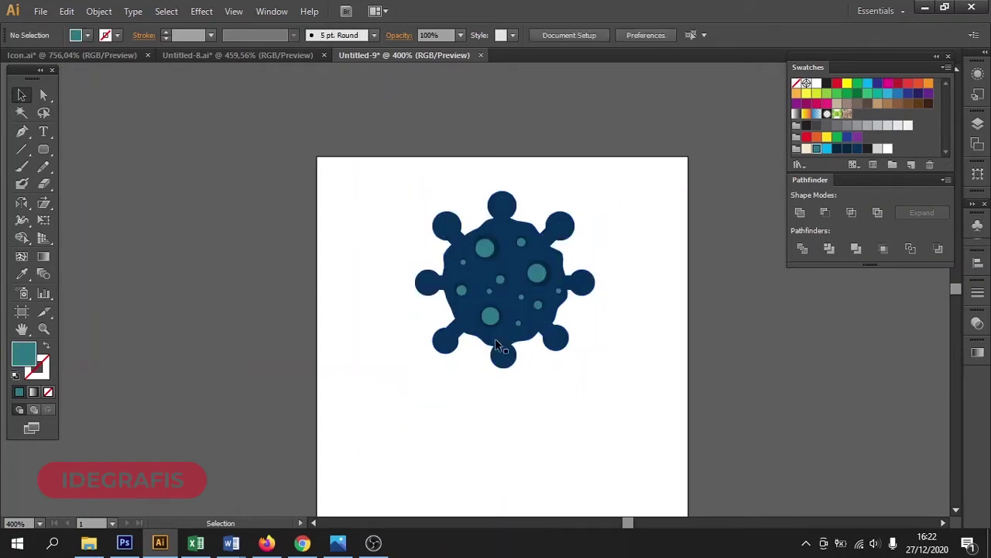
{"action": "left_click_drag", "start_coordinate": [502, 335], "coordinate": [503, 379]}
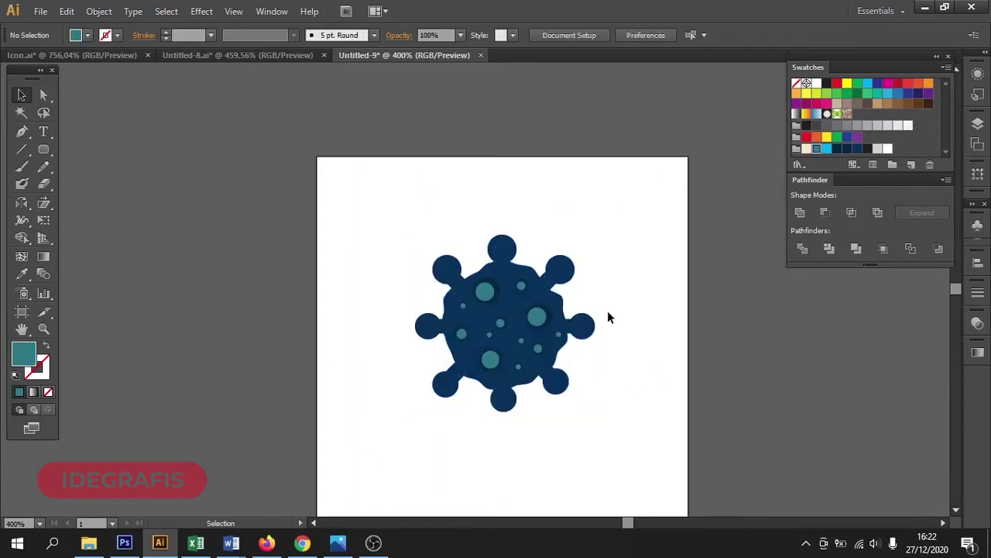
- Draw a closed, curved shadow shape with the Pen tool over the lower-left knob and its spoke, filled with a dark navy swatch
{"action": "left_click_drag", "start_coordinate": [387, 239], "coordinate": [655, 418]}
{"action": "left_click_drag", "start_coordinate": [573, 380], "coordinate": [522, 409]}
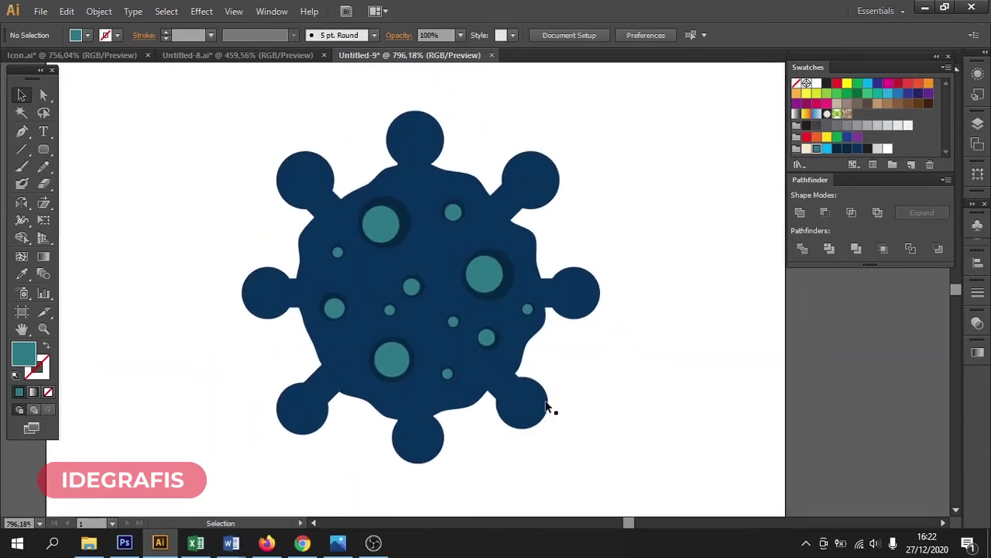
{"action": "key", "text": "ctrl+space"}
{"action": "left_click_drag", "start_coordinate": [169, 313], "coordinate": [511, 460]}
{"action": "left_click", "coordinate": [24, 133]}
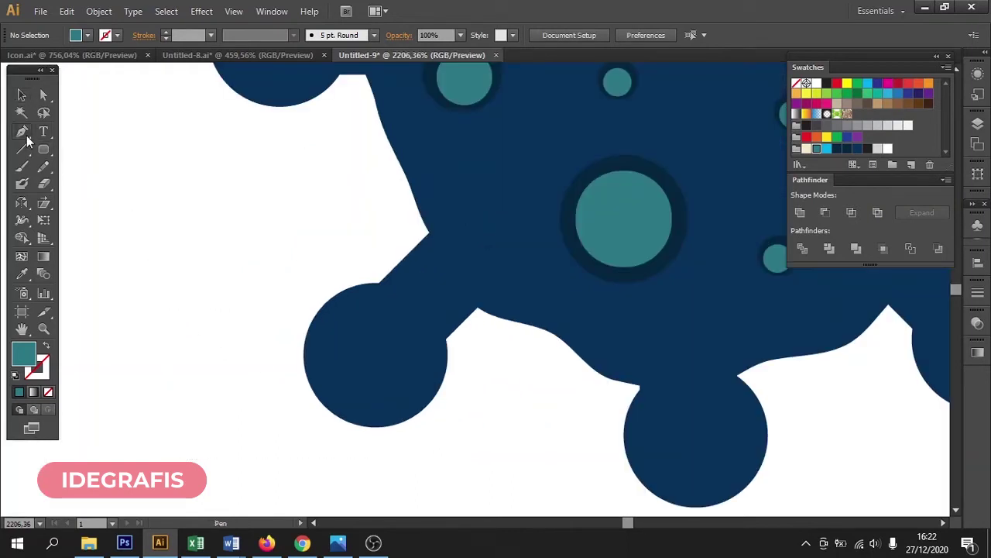
{"action": "left_click", "coordinate": [847, 148]}
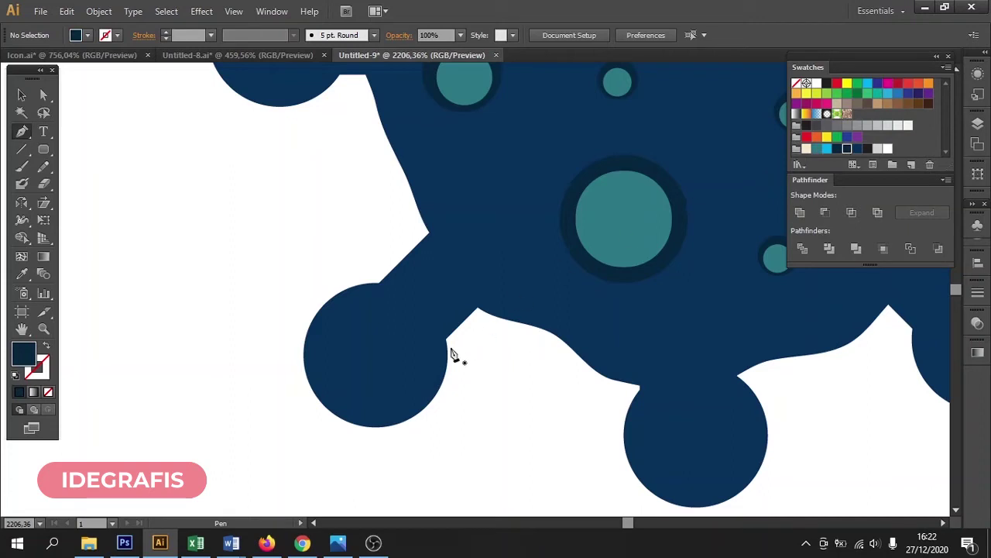
{"action": "left_click", "coordinate": [313, 403]}
{"action": "left_click_drag", "start_coordinate": [409, 385], "coordinate": [446, 283]}
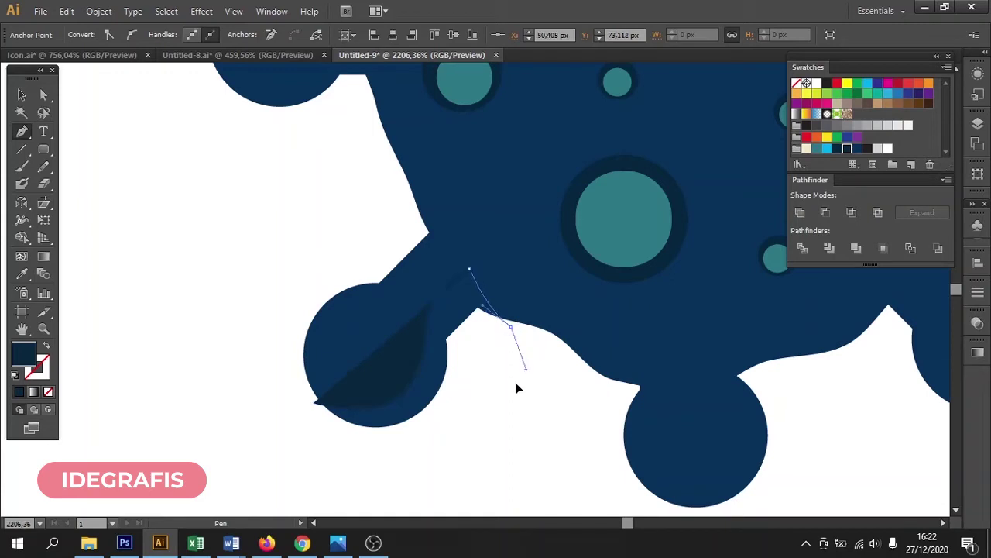
{"action": "left_click_drag", "start_coordinate": [510, 326], "coordinate": [501, 400]}
{"action": "left_click_drag", "start_coordinate": [379, 454], "coordinate": [424, 468]}
{"action": "left_click", "coordinate": [314, 404]}
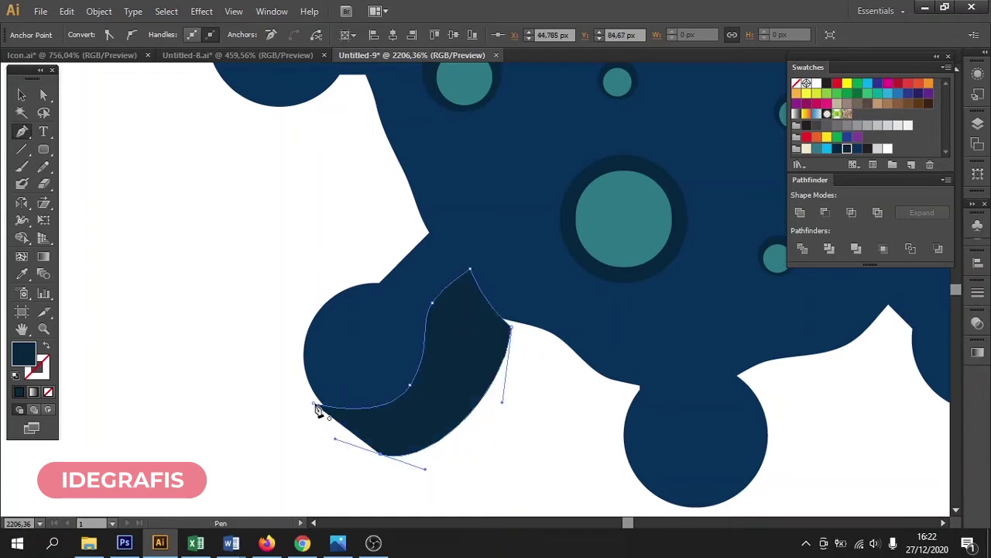
- Trim away the part of the shadow outside the lower-left knob and spoke with the Shape Builder tool
{"action": "left_click", "coordinate": [21, 93]}
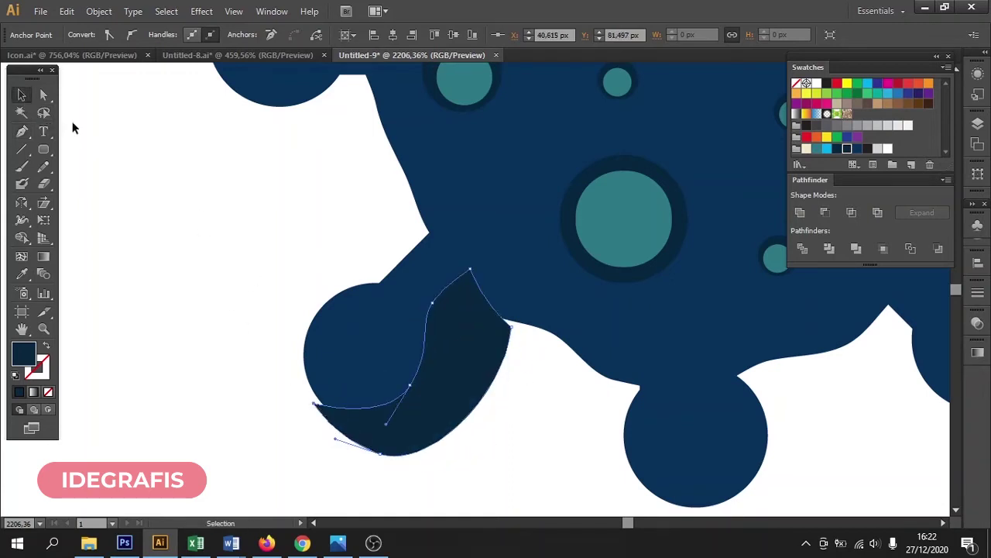
{"action": "left_click", "coordinate": [530, 248]}
{"action": "left_click", "coordinate": [531, 248]}
{"action": "key", "text": "shift+m"}
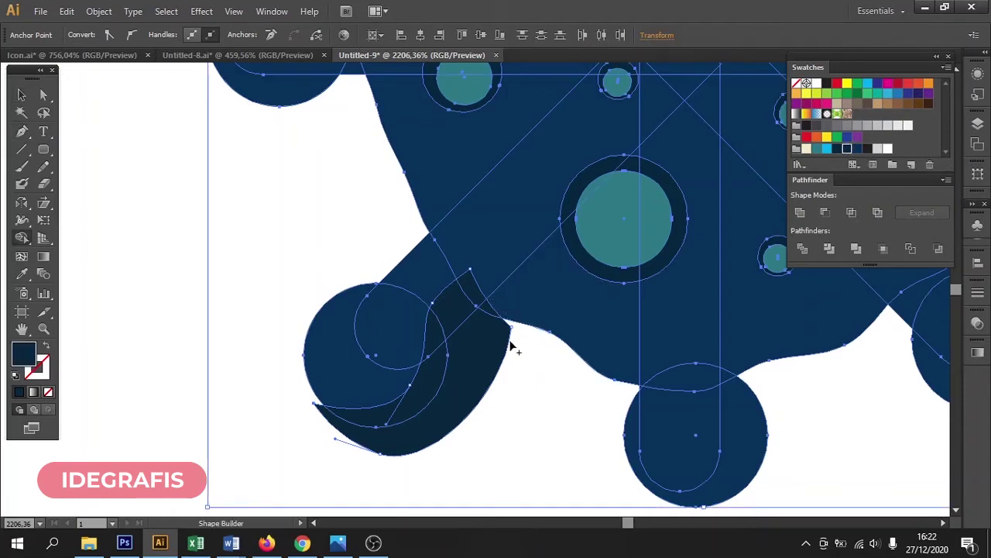
{"action": "left_click", "coordinate": [489, 352], "text": "alt"}
{"action": "left_click", "coordinate": [22, 94]}
{"action": "left_click", "coordinate": [98, 132]}
- Draw a closed, curved dark navy shadow shape with the Pen tool over the lower half of the left knob and spoke
{"action": "left_click_drag", "start_coordinate": [305, 251], "coordinate": [325, 374]}
{"action": "left_click", "coordinate": [23, 135]}
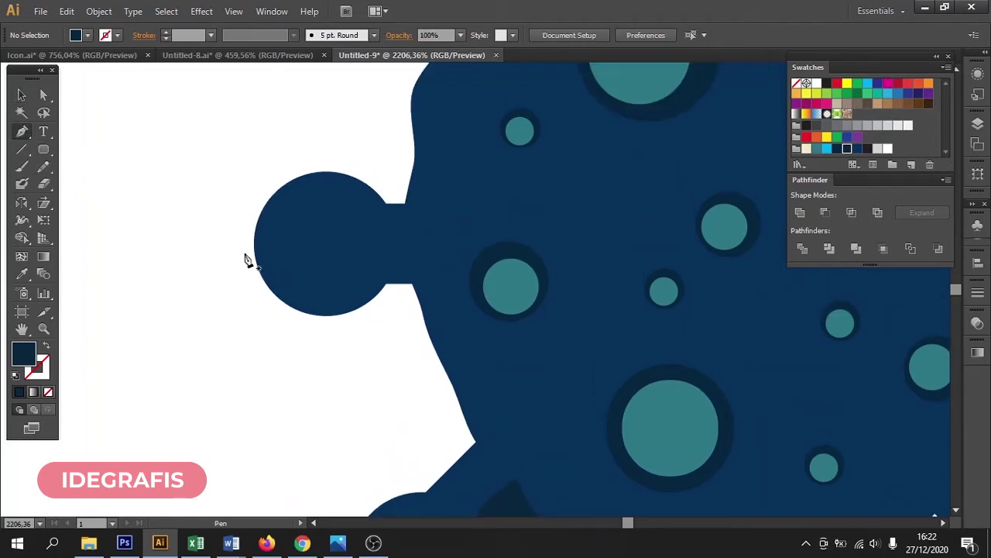
{"action": "left_click_drag", "start_coordinate": [314, 283], "coordinate": [412, 252]}
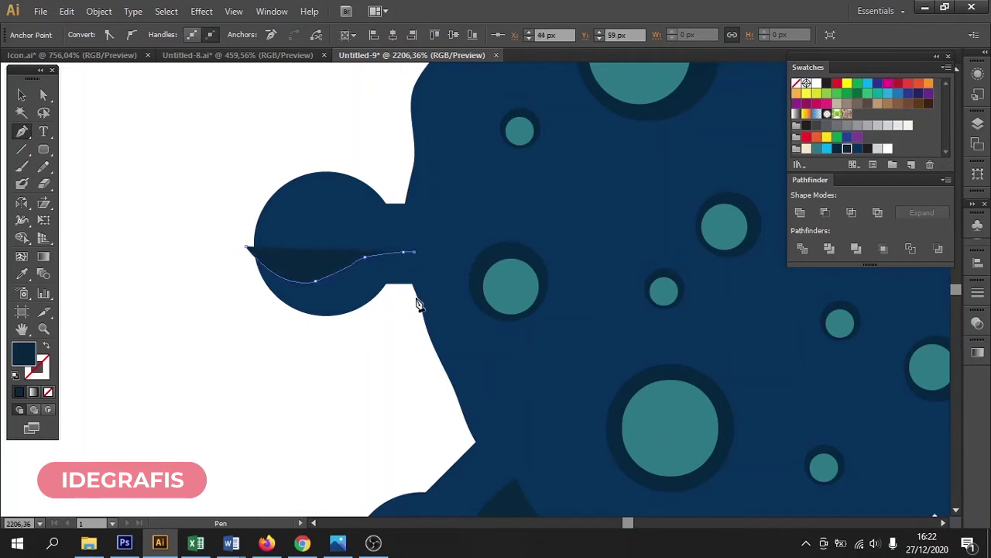
{"action": "left_click_drag", "start_coordinate": [423, 315], "coordinate": [259, 315]}
{"action": "left_click_drag", "start_coordinate": [234, 276], "coordinate": [234, 265]}
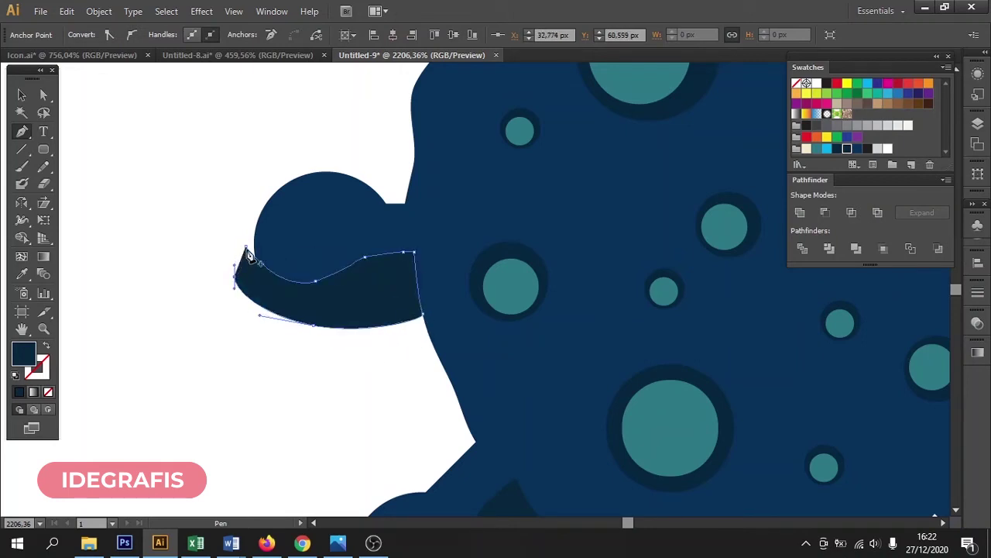
{"action": "left_click", "coordinate": [246, 249]}
- Remove the excess of the left knob's shadow outside the virus outline with the Shape Builder tool
{"action": "left_click", "coordinate": [22, 95]}
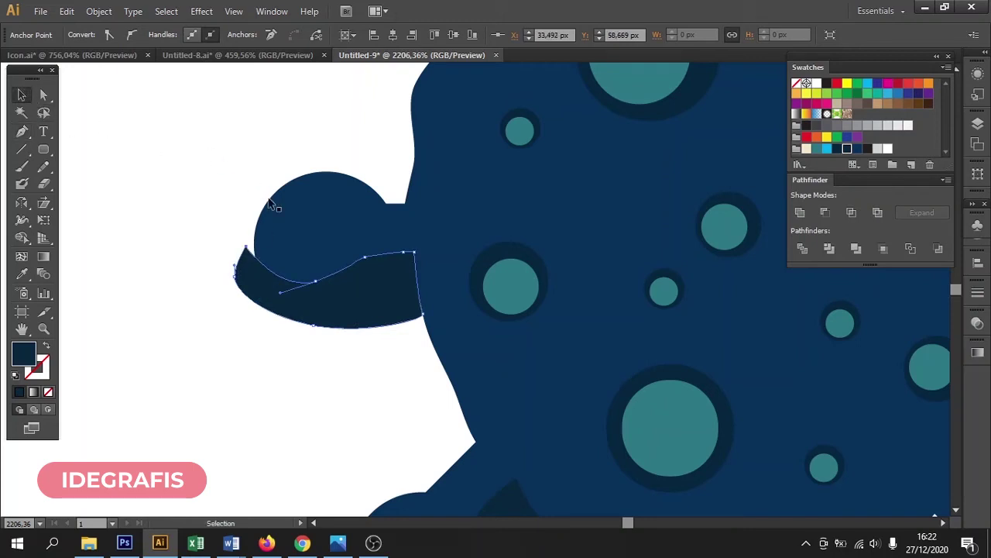
{"action": "left_click", "coordinate": [308, 206], "text": "shift"}
{"action": "key", "text": "shift+m"}
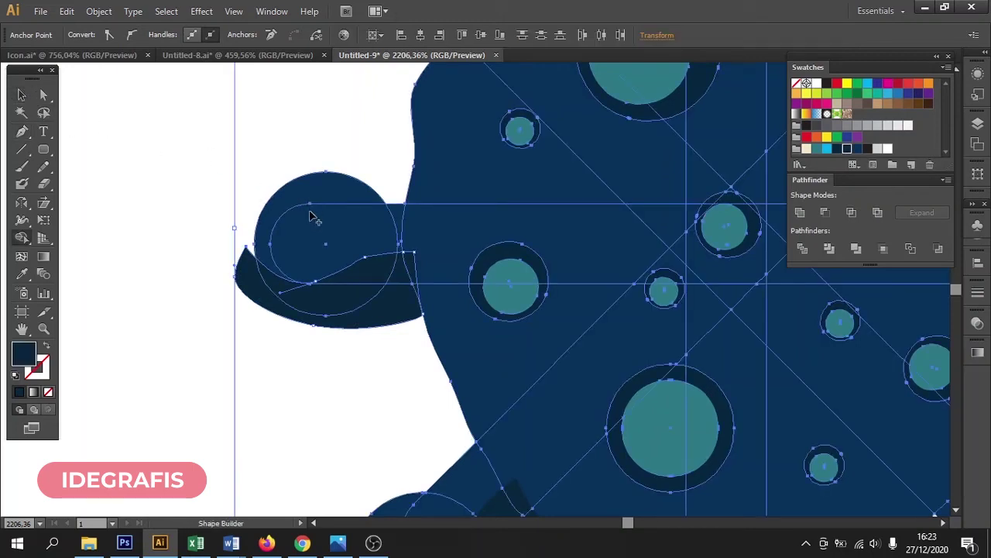
{"action": "left_click", "coordinate": [389, 311], "text": "alt"}
{"action": "left_click", "coordinate": [23, 95]}
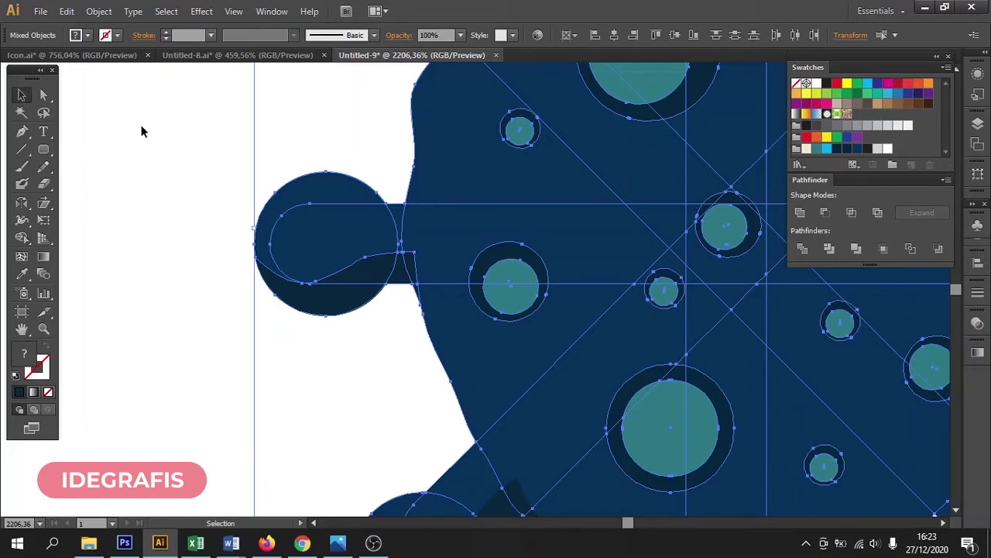
- Draw a closed, curved dark navy shadow shape with the Pen tool over the lower edge of the upper-left knob and its spoke
{"action": "left_click", "coordinate": [94, 117]}
{"action": "key", "text": "space"}
{"action": "left_click_drag", "start_coordinate": [377, 174], "coordinate": [299, 317]}
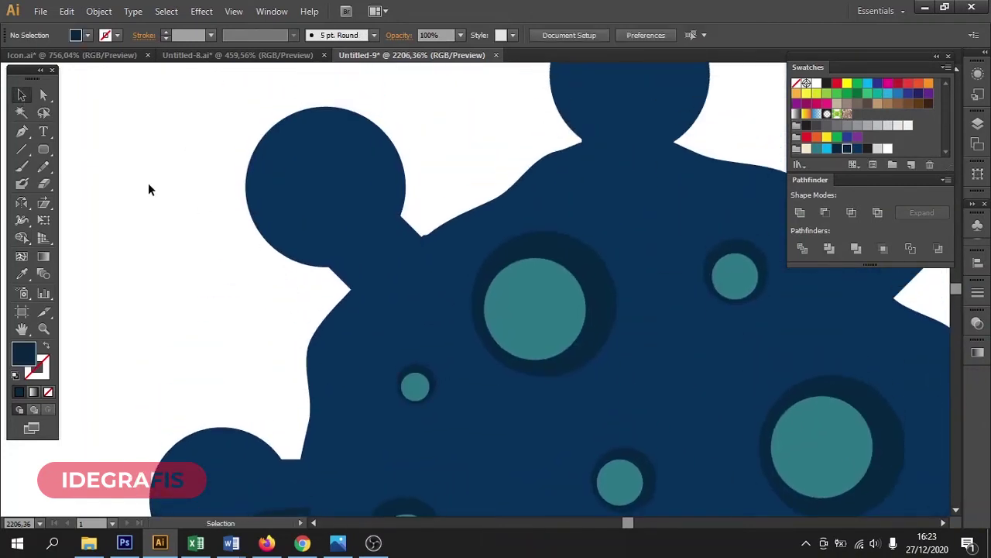
{"action": "left_click", "coordinate": [22, 131]}
{"action": "left_click", "coordinate": [237, 194]}
{"action": "left_click_drag", "start_coordinate": [307, 226], "coordinate": [343, 224]}
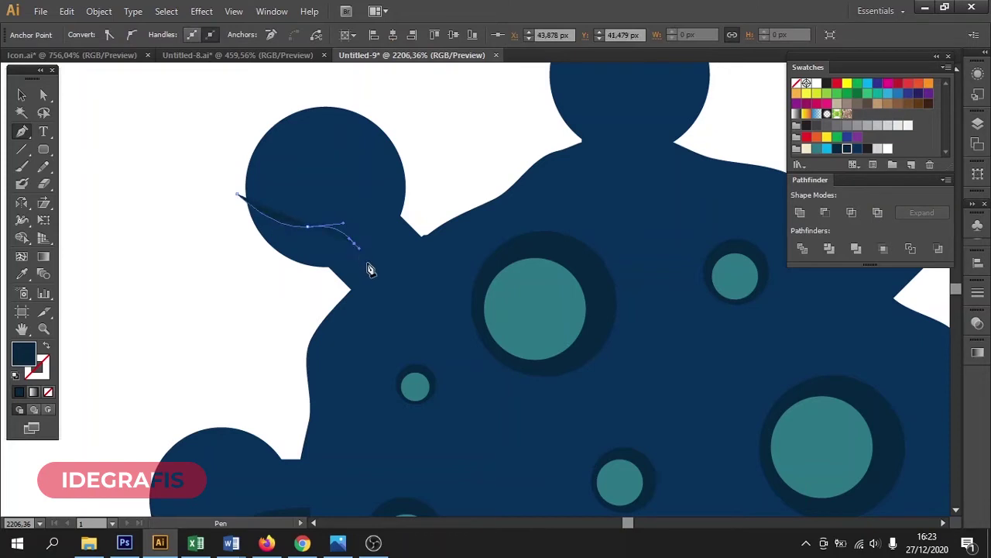
{"action": "left_click", "coordinate": [375, 279]}
{"action": "left_click_drag", "start_coordinate": [322, 317], "coordinate": [312, 329]}
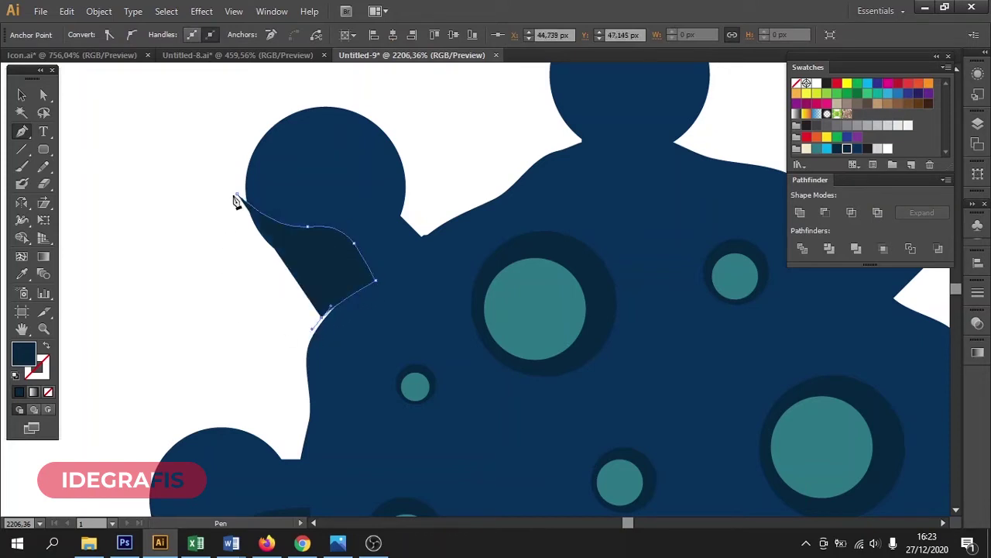
{"action": "left_click_drag", "start_coordinate": [237, 195], "coordinate": [239, 181]}
- Remove the part of the upper-left knob's shadow outside the virus outline with the Shape Builder tool
{"action": "left_click", "coordinate": [22, 95]}
{"action": "key", "text": "ctrl+a"}
{"action": "key", "text": "shift+m"}
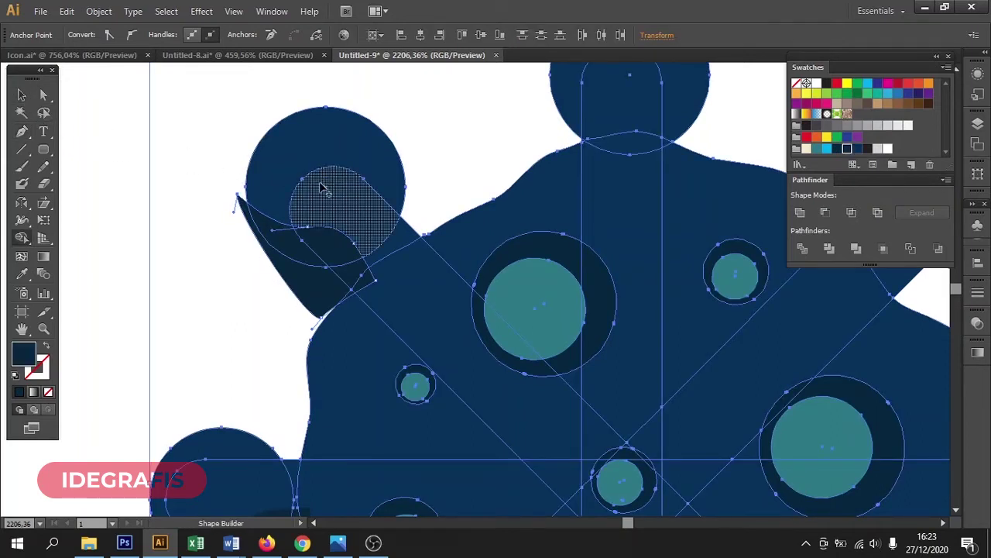
{"action": "left_click_drag", "start_coordinate": [261, 228], "coordinate": [320, 270]}
{"action": "left_click", "coordinate": [316, 263], "text": "alt"}
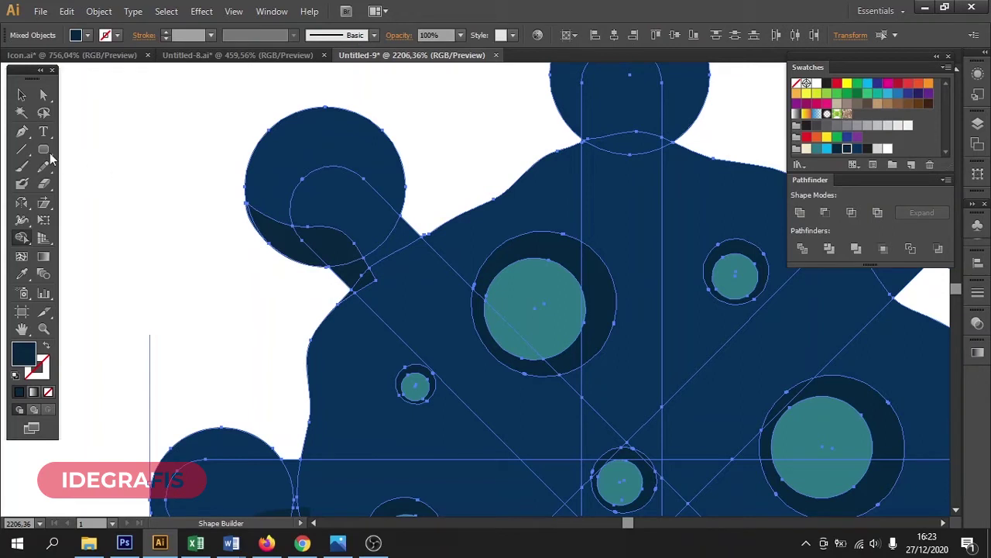
{"action": "left_click", "coordinate": [22, 95]}
{"action": "left_click", "coordinate": [128, 128]}
- Draw a closed dark navy shadow with the Pen tool from the top knob's lower-right edge across its neck and along the adjacent body edge
{"action": "left_click_drag", "start_coordinate": [348, 159], "coordinate": [263, 217]}
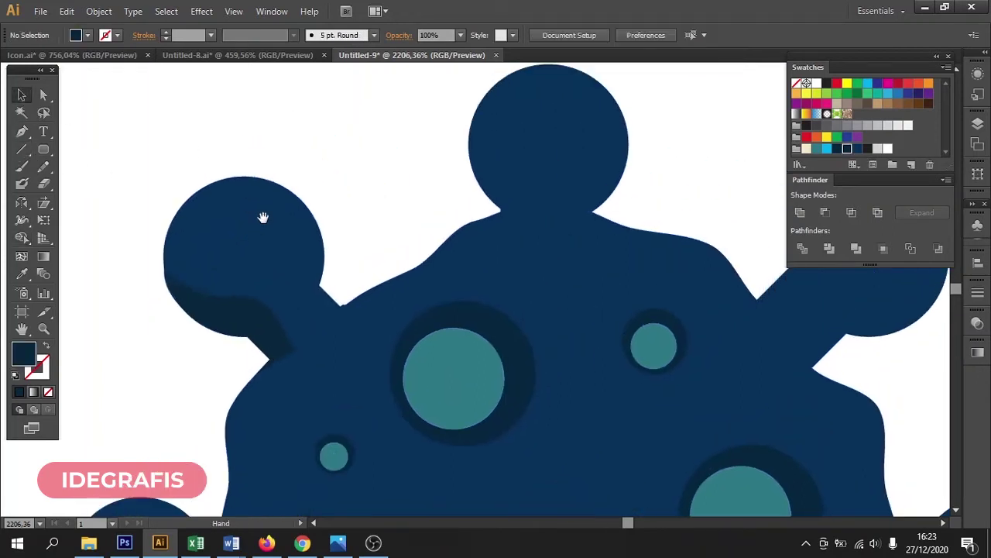
{"action": "scroll", "coordinate": [263, 218], "scroll_direction": "right", "scroll_amount": 5}
{"action": "scroll", "coordinate": [263, 217], "scroll_direction": "up", "scroll_amount": 2}
{"action": "left_click", "coordinate": [22, 131]}
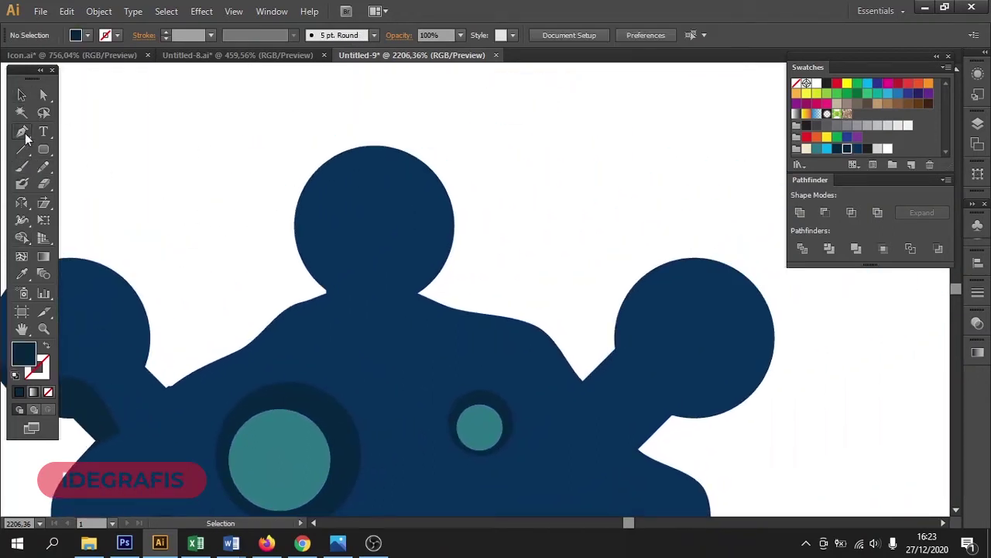
{"action": "left_click", "coordinate": [463, 233]}
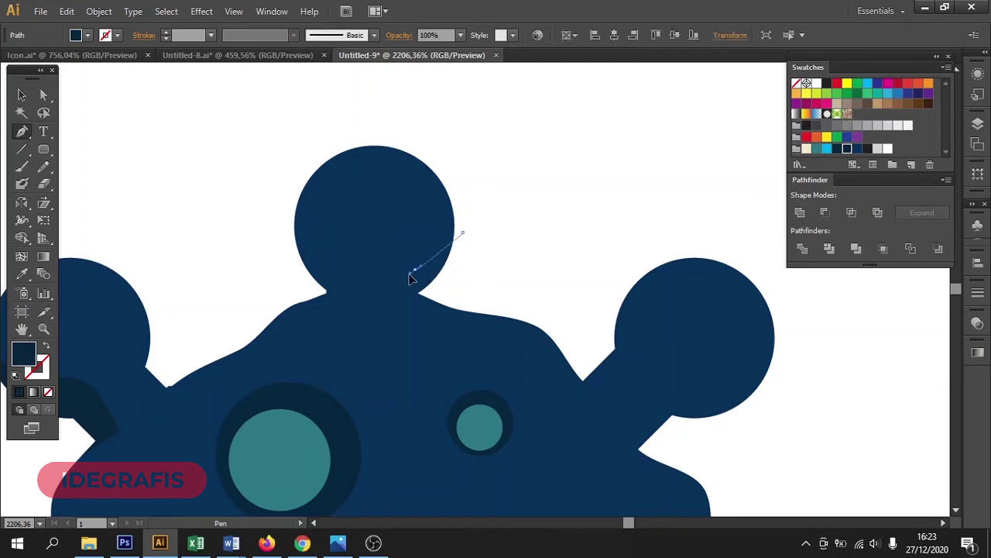
{"action": "left_click", "coordinate": [411, 278]}
{"action": "left_click", "coordinate": [396, 288]}
{"action": "left_click", "coordinate": [418, 311]}
{"action": "left_click", "coordinate": [467, 322]}
{"action": "left_click", "coordinate": [483, 322]}
{"action": "left_click", "coordinate": [501, 323]}
{"action": "left_click", "coordinate": [519, 326]}
{"action": "left_click_drag", "start_coordinate": [540, 325], "coordinate": [563, 328]}
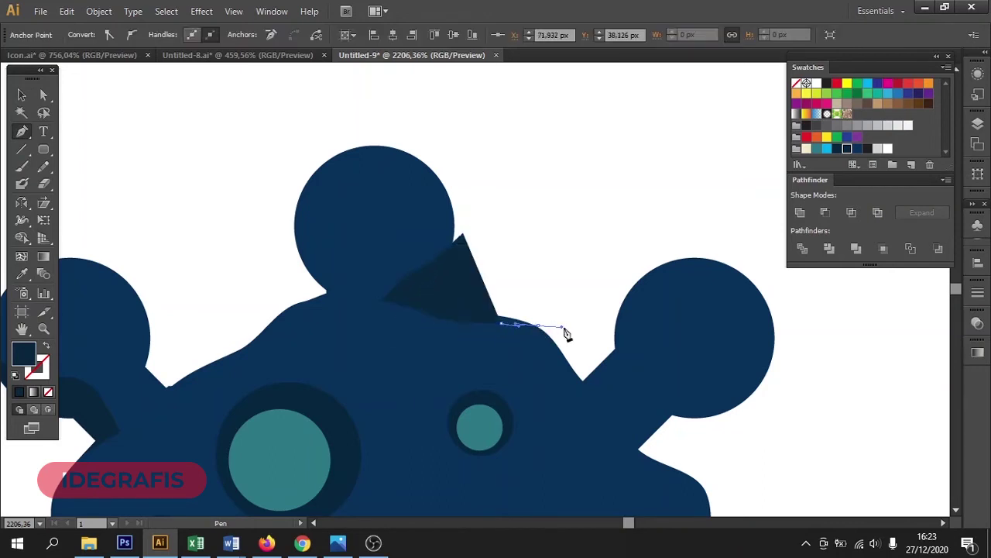
{"action": "left_click", "coordinate": [463, 235]}
- Trim the top knob's shadow to the virus outline with the Shape Builder tool
{"action": "left_click", "coordinate": [21, 94]}
{"action": "key", "text": "ctrl+a"}
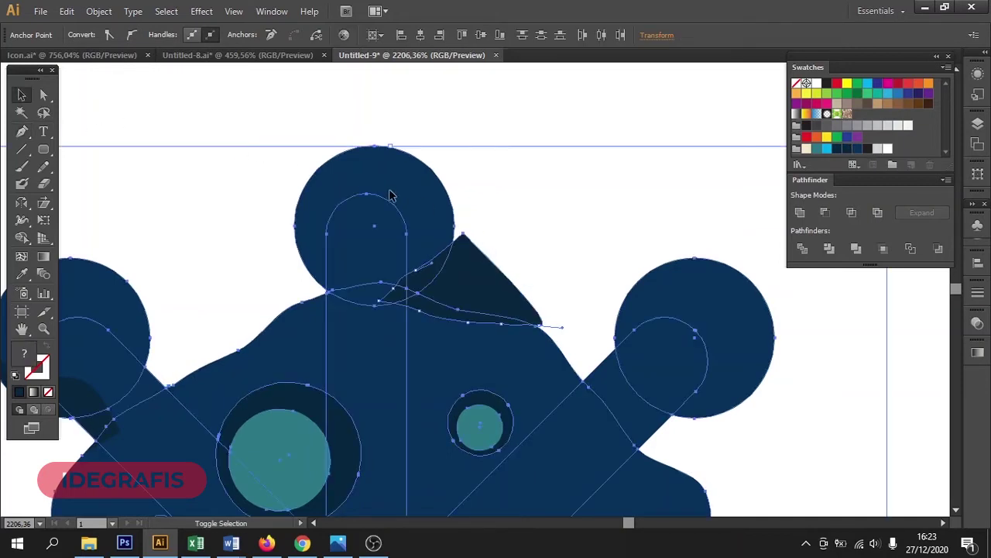
{"action": "key", "text": "shift+m"}
{"action": "mouse_move", "coordinate": [412, 226]}
{"action": "left_mouse_down"}
{"action": "mouse_move", "coordinate": [382, 232]}
{"action": "mouse_move", "coordinate": [417, 280]}
{"action": "mouse_move", "coordinate": [368, 235]}
{"action": "left_mouse_up"}
{"action": "left_click", "coordinate": [21, 94]}
{"action": "left_click", "coordinate": [197, 139]}
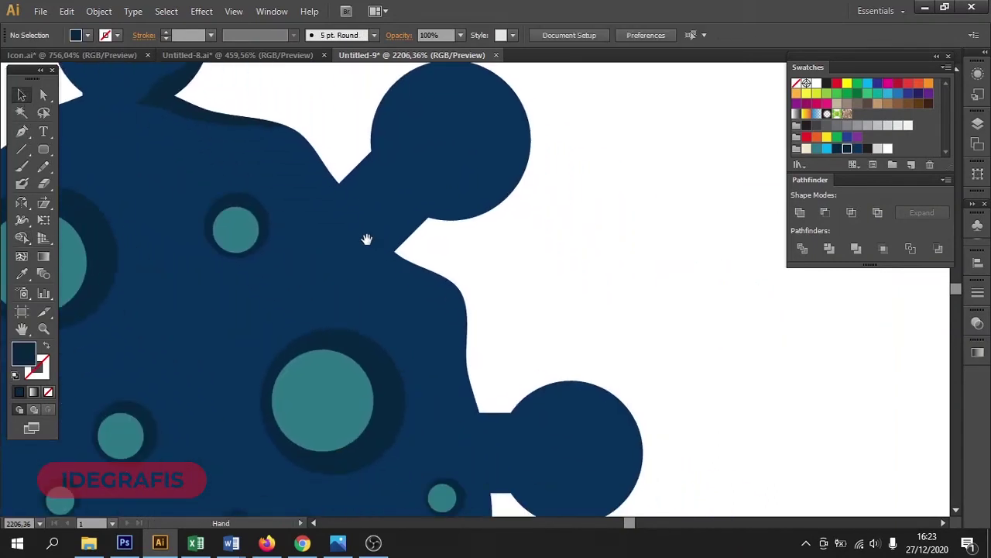
- Draw a closed, curved dark navy shadow shape with the Pen tool along the underside of the upper-right knob and its spoke
{"action": "left_click", "coordinate": [21, 131]}
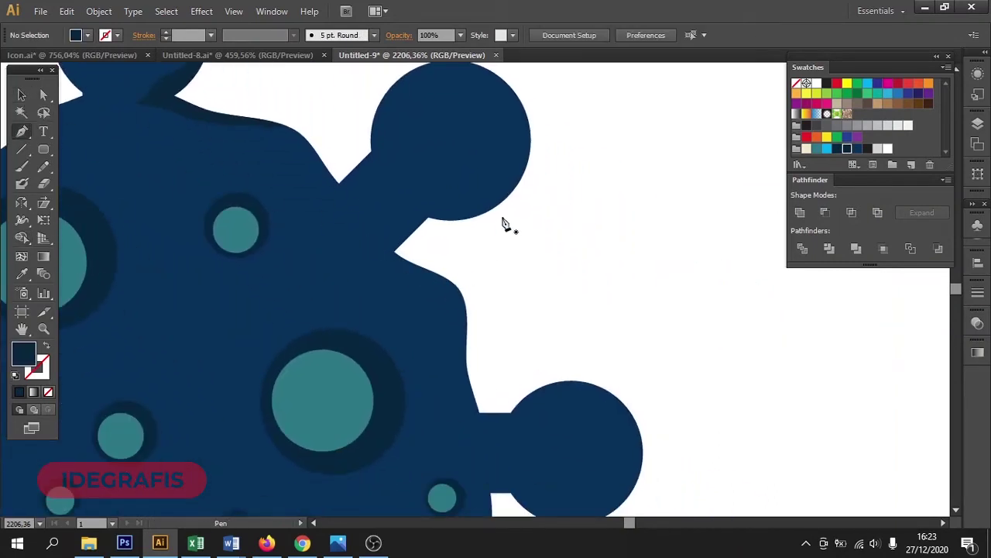
{"action": "left_click", "coordinate": [538, 159]}
{"action": "left_click", "coordinate": [478, 196]}
{"action": "left_click", "coordinate": [421, 192]}
{"action": "left_click", "coordinate": [399, 209]}
{"action": "left_click", "coordinate": [387, 219]}
{"action": "left_click", "coordinate": [375, 237]}
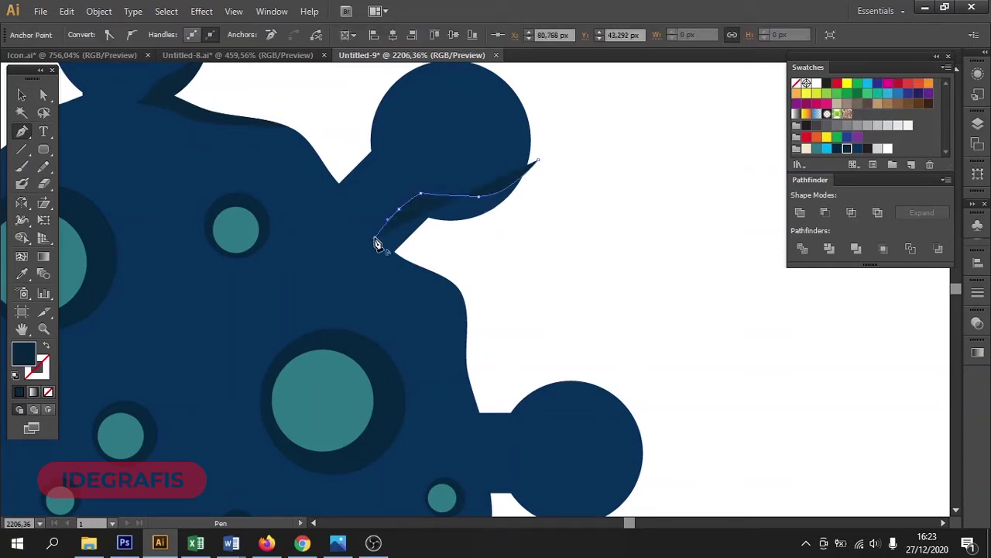
{"action": "left_click_drag", "start_coordinate": [446, 279], "coordinate": [516, 264]}
{"action": "left_click", "coordinate": [539, 161]}
- Select all the artwork and cut away the upper-right knob's shadow outside the virus outline with the Shape Builder tool
{"action": "key", "text": "ctrl"}
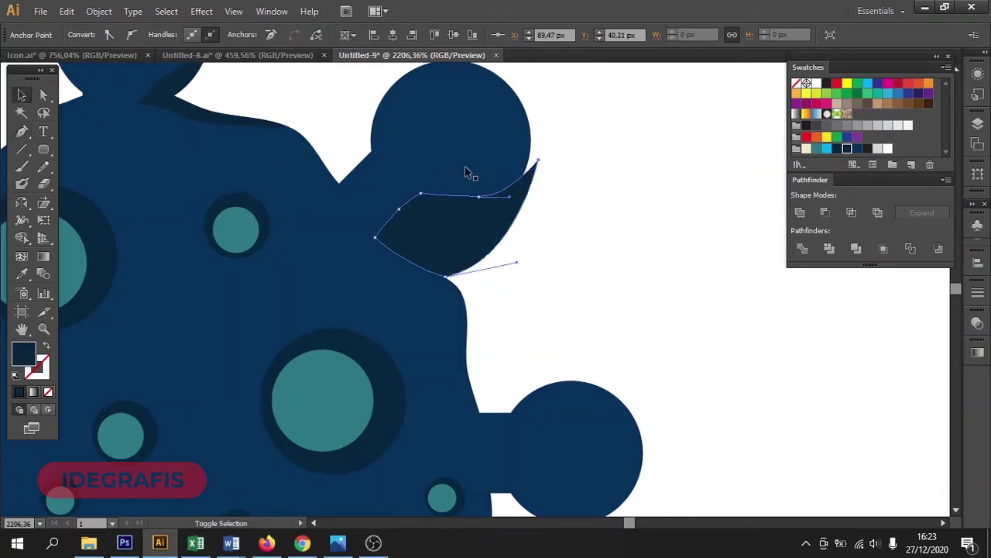
{"action": "key", "text": "ctrl+a"}
{"action": "key", "text": "v"}
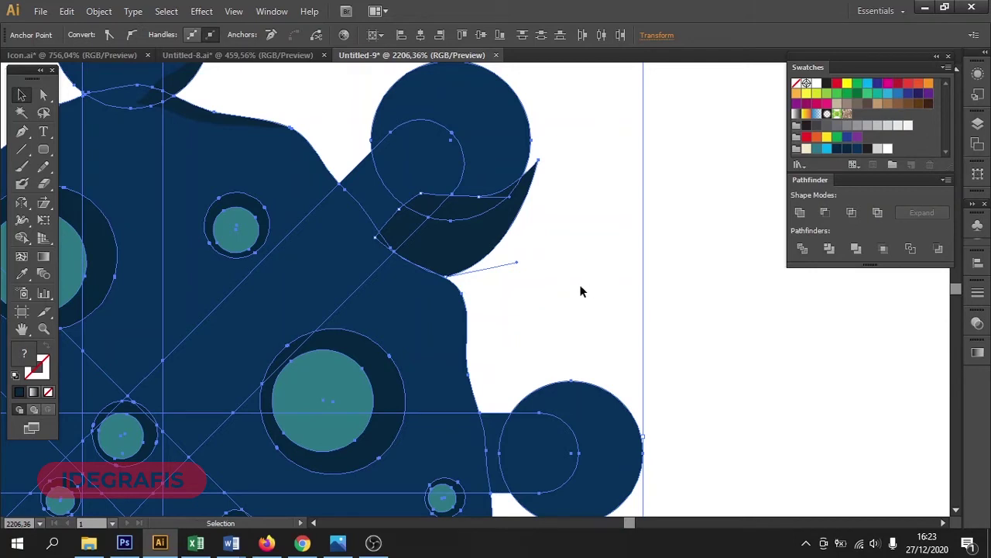
{"action": "left_click", "coordinate": [476, 255]}
{"action": "left_click", "coordinate": [587, 110]}
{"action": "key", "text": "ctrl+a"}
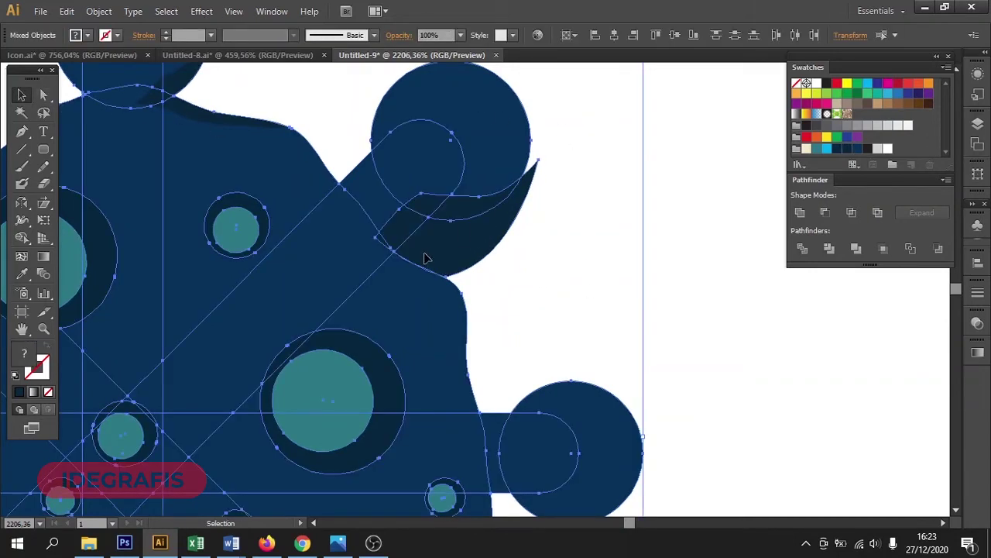
{"action": "key", "text": "alt"}
{"action": "left_click", "coordinate": [21, 236]}
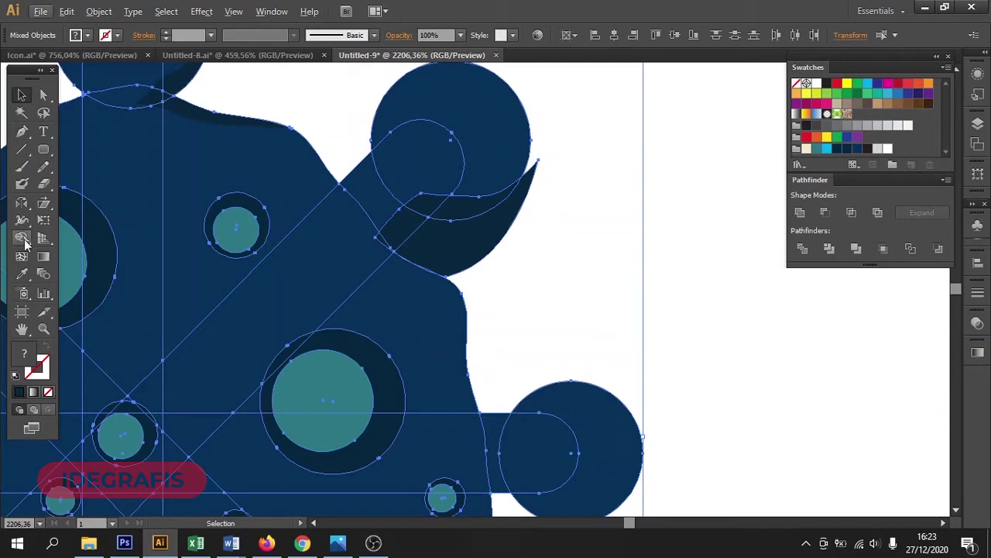
{"action": "left_click", "coordinate": [488, 209], "text": "alt"}
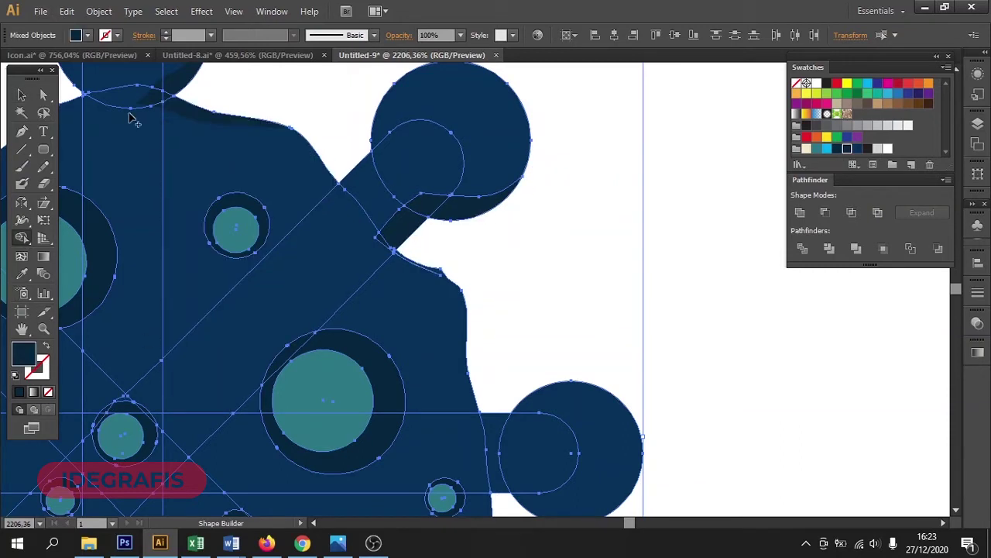
{"action": "left_click", "coordinate": [21, 94]}
{"action": "left_click", "coordinate": [791, 328]}
- Draw a closed dark navy shadow with the Pen tool over the right knob's lower half, its spoke and the body edge below
{"action": "left_click_drag", "start_coordinate": [686, 381], "coordinate": [602, 230]}
{"action": "left_click", "coordinate": [21, 130]}
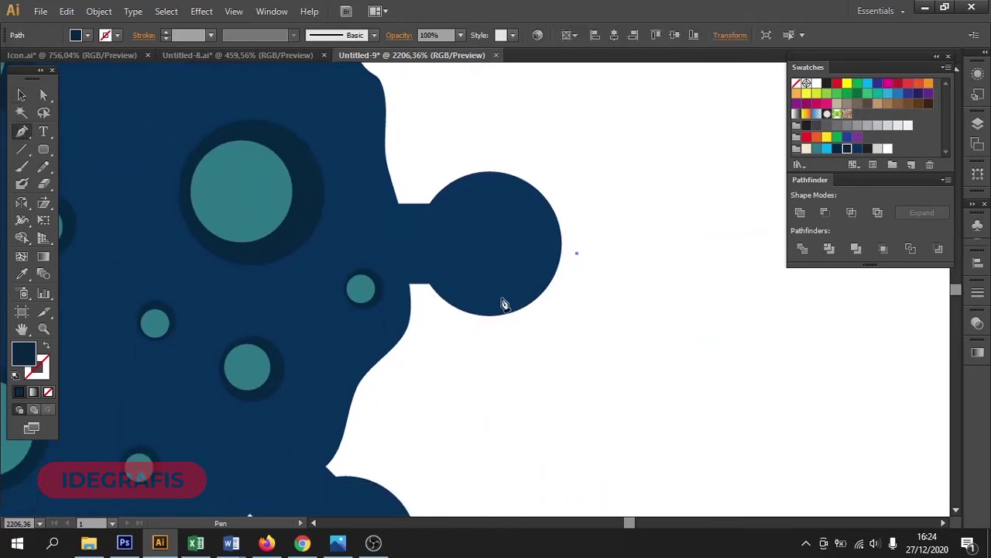
{"action": "left_click_drag", "start_coordinate": [495, 292], "coordinate": [399, 316]}
{"action": "left_click", "coordinate": [384, 338]}
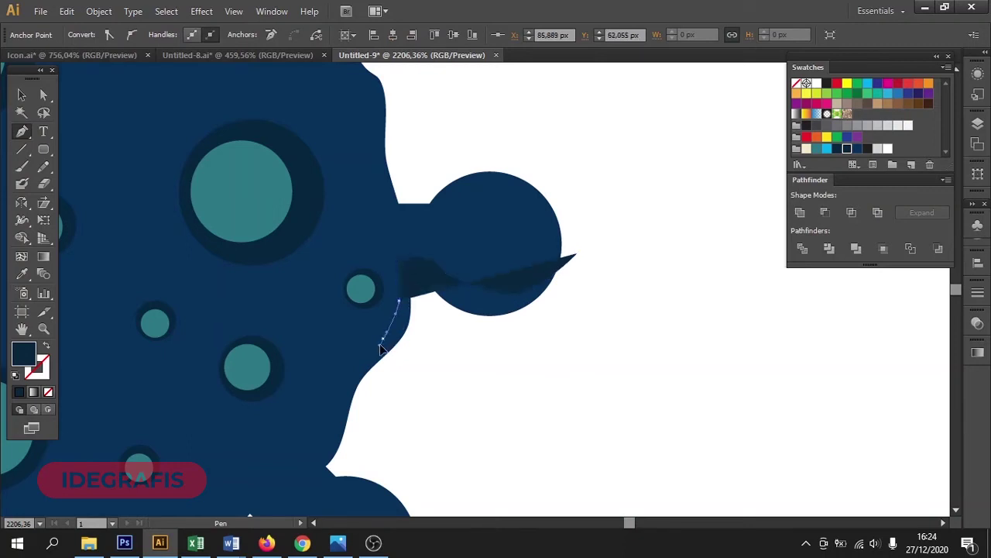
{"action": "left_click", "coordinate": [362, 361]}
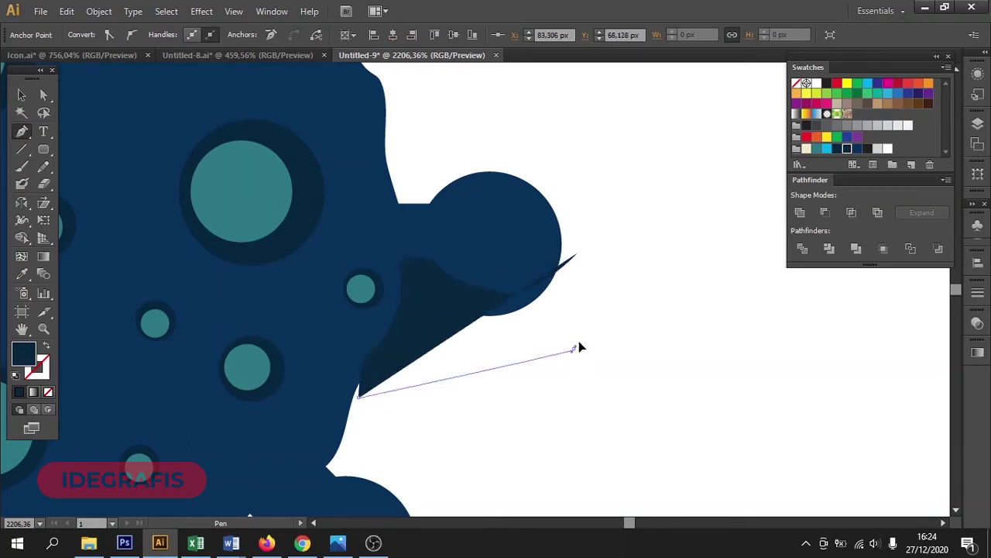
{"action": "left_click_drag", "start_coordinate": [576, 353], "coordinate": [598, 313]}
{"action": "left_click", "coordinate": [577, 257]}
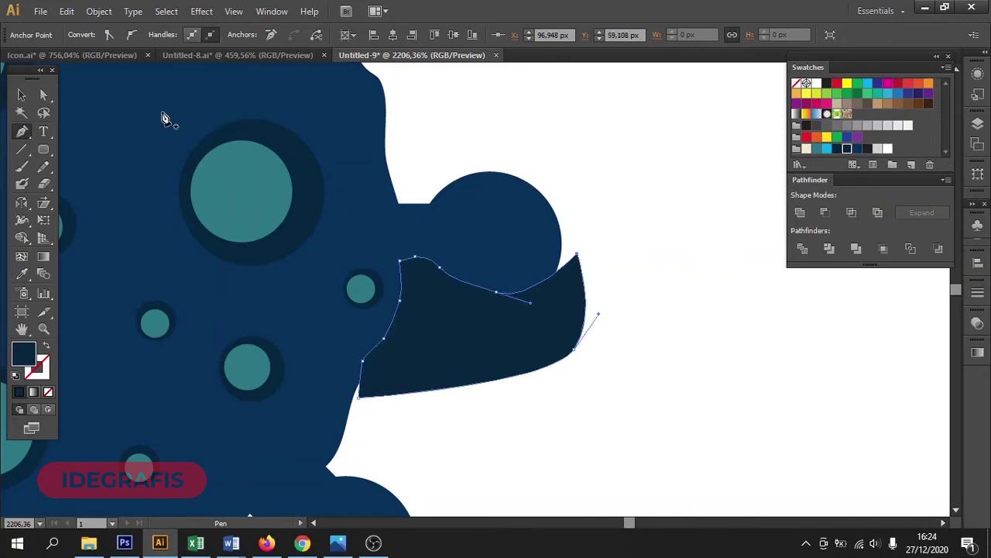
- Remove the excess of the right knob's shadow outside the virus outline with the Shape Builder tool
{"action": "left_click", "coordinate": [22, 94]}
{"action": "key", "text": "ctrl+a"}
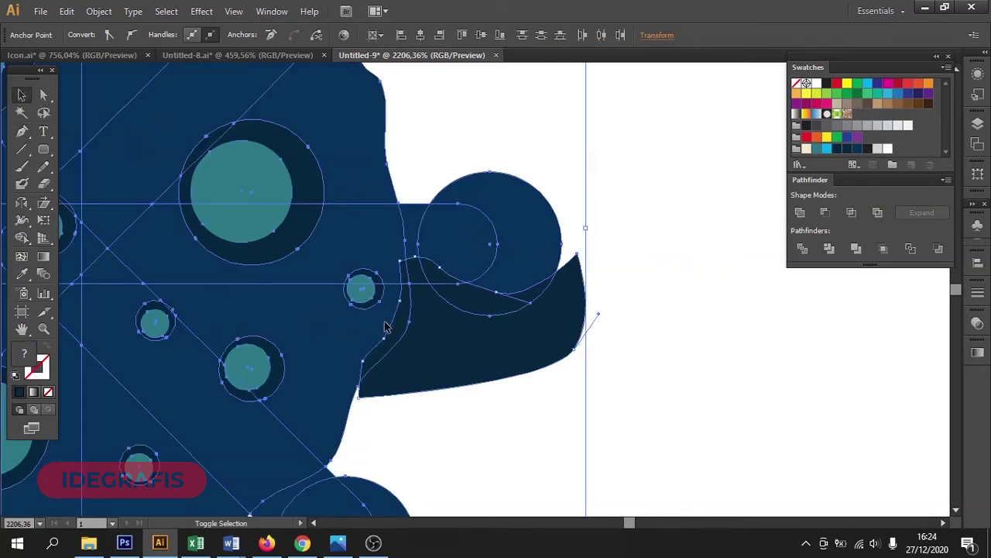
{"action": "key", "text": "shift+m"}
{"action": "left_click", "coordinate": [502, 359], "text": "alt"}
{"action": "left_click", "coordinate": [21, 94]}
{"action": "left_click", "coordinate": [518, 116]}
- Draw a closed, curved dark navy shadow with the Pen tool under the lower-right knob, its spoke and the neighbouring bottom edge of the body
{"action": "left_click_drag", "start_coordinate": [522, 310], "coordinate": [560, 210]}
{"action": "left_click", "coordinate": [21, 131]}
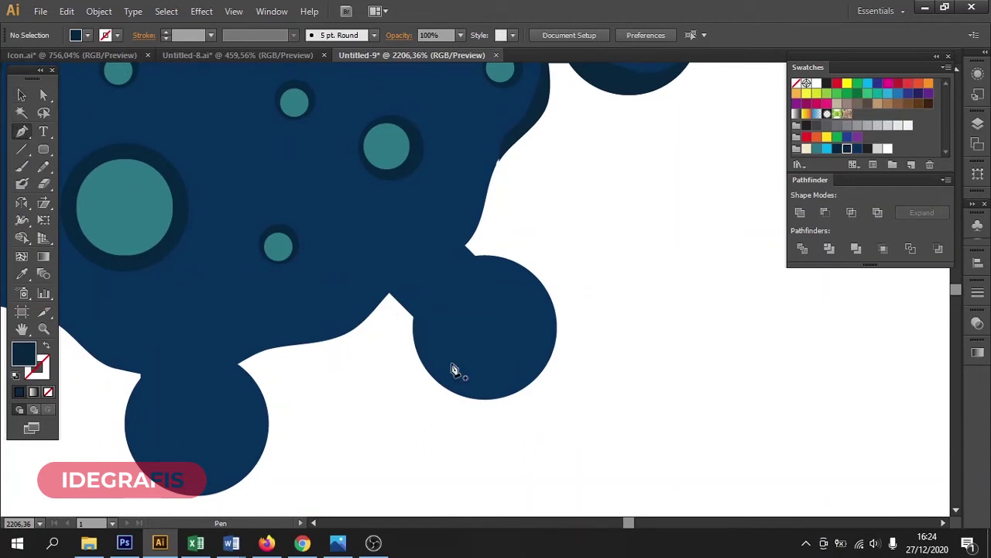
{"action": "left_click_drag", "start_coordinate": [487, 366], "coordinate": [444, 353]}
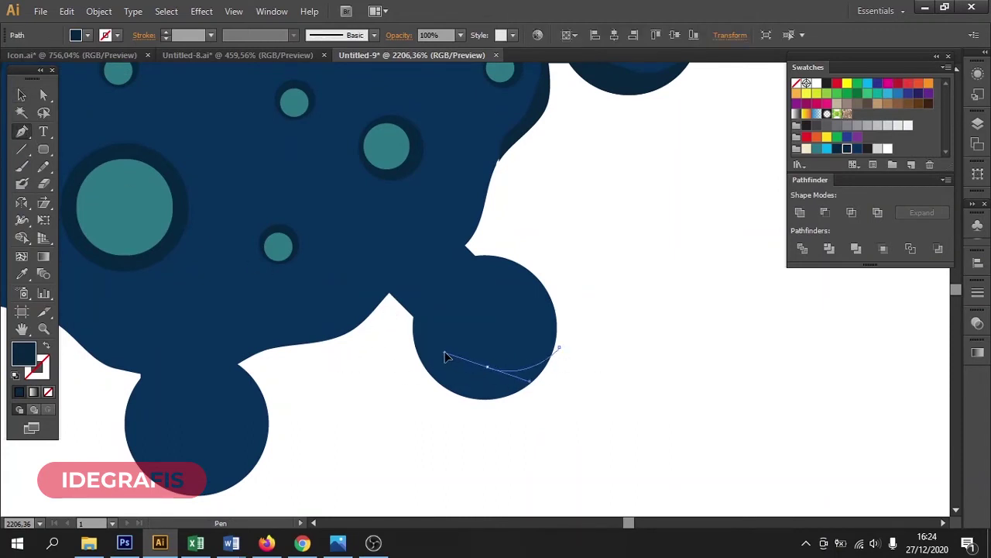
{"action": "left_click_drag", "start_coordinate": [404, 271], "coordinate": [382, 272]}
{"action": "left_click_drag", "start_coordinate": [339, 309], "coordinate": [321, 327]}
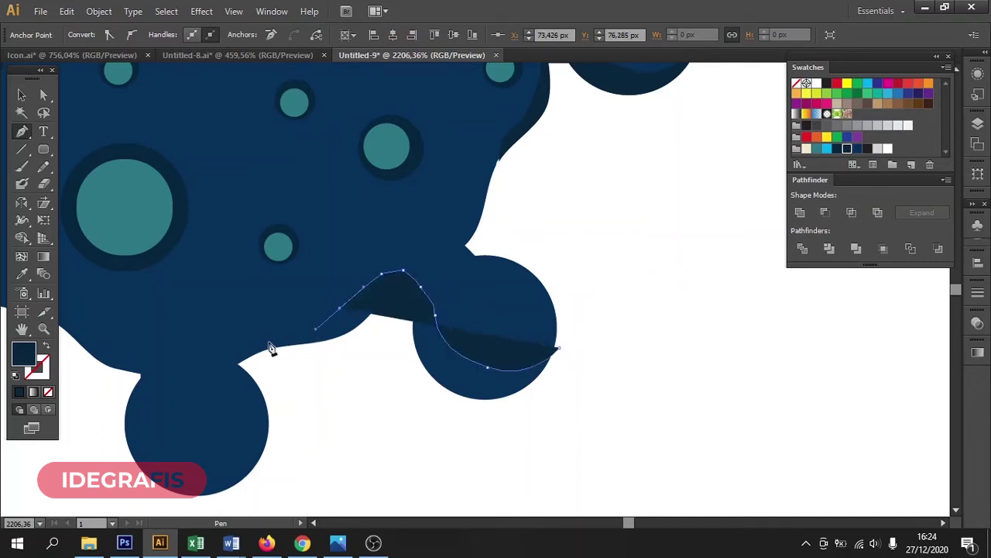
{"action": "left_click_drag", "start_coordinate": [259, 345], "coordinate": [252, 346]}
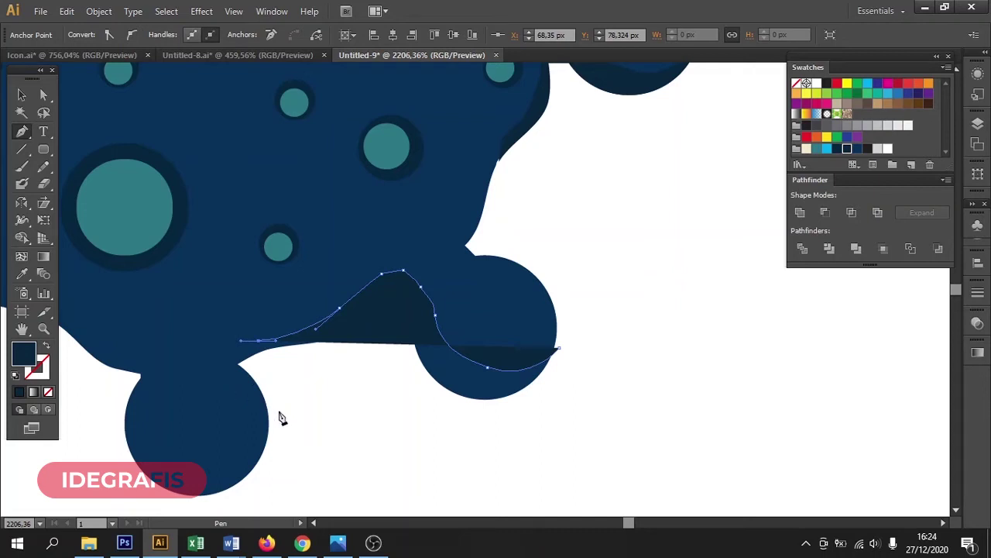
{"action": "key", "text": "ctrl+z"}
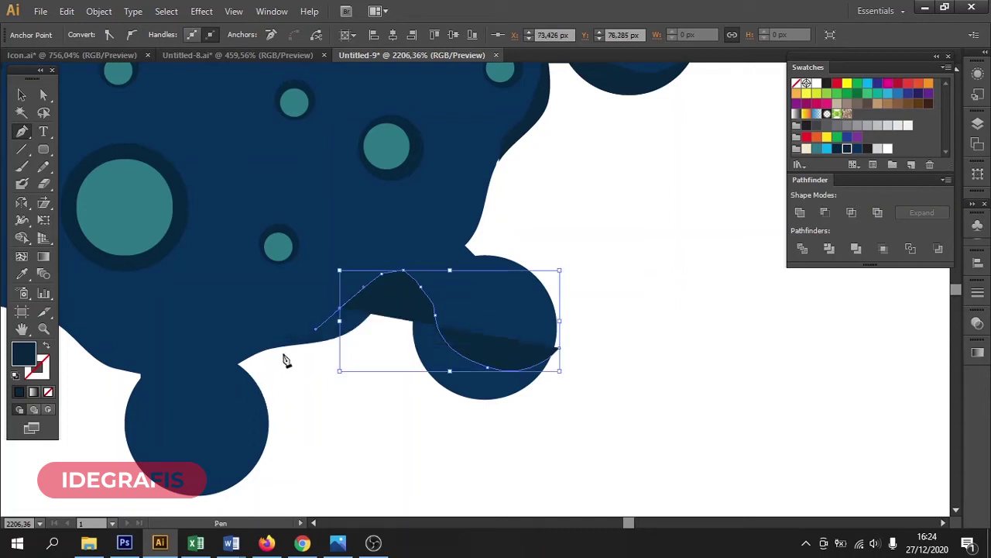
{"action": "left_click_drag", "start_coordinate": [283, 354], "coordinate": [263, 357]}
{"action": "left_click_drag", "start_coordinate": [522, 405], "coordinate": [582, 376]}
{"action": "left_click", "coordinate": [563, 355]}
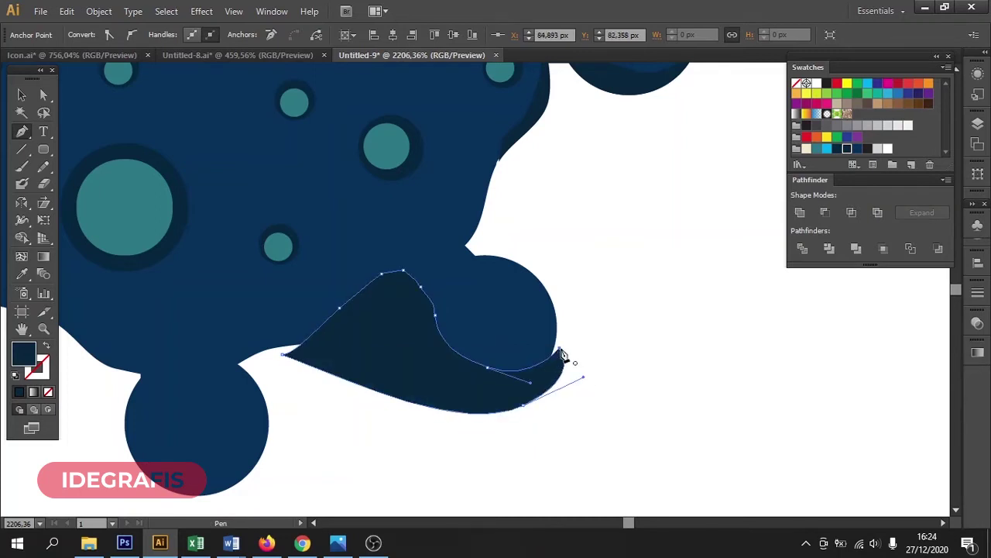
- Trim away the part of the lower-right knob's shadow outside the virus outline with the Shape Builder tool
{"action": "left_click", "coordinate": [22, 93]}
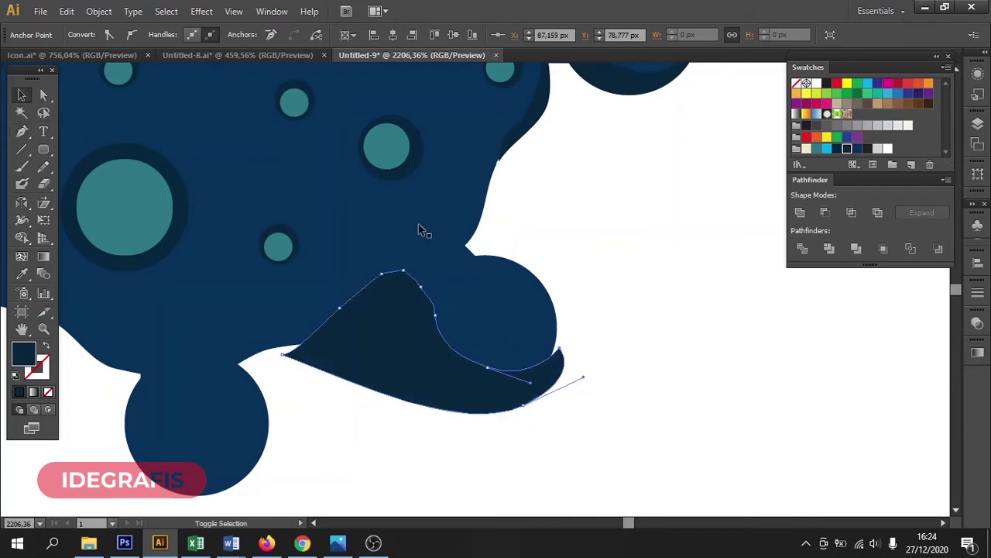
{"action": "key", "text": "ctrl+a"}
{"action": "key", "text": "shift+m"}
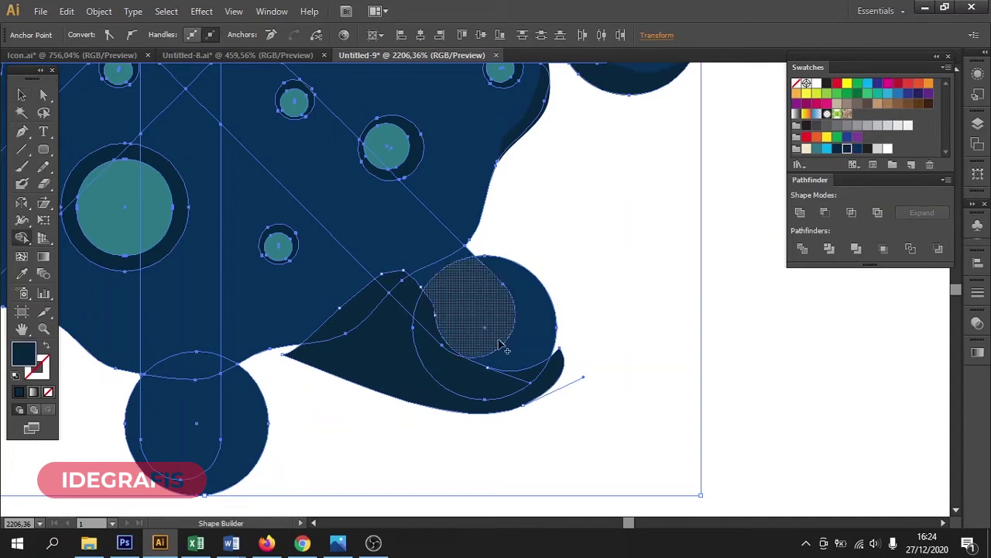
{"action": "left_click", "coordinate": [402, 371], "text": "alt"}
{"action": "left_click", "coordinate": [22, 94]}
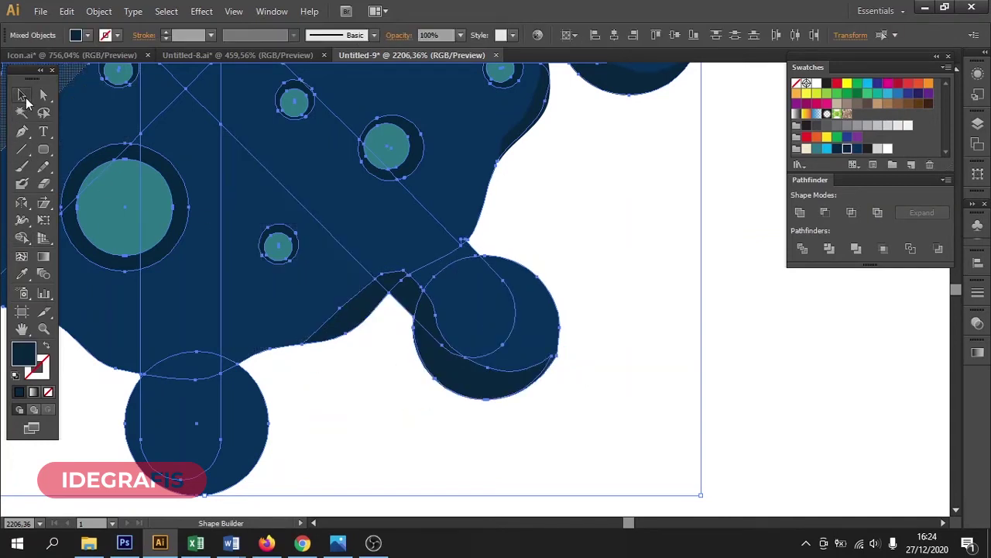
{"action": "left_click", "coordinate": [686, 263]}
- Draw a closed, curved dark navy shadow with the Pen tool around the bottom knob's lower half, its spoke and the body edge beside it
{"action": "left_click_drag", "start_coordinate": [410, 325], "coordinate": [649, 287]}
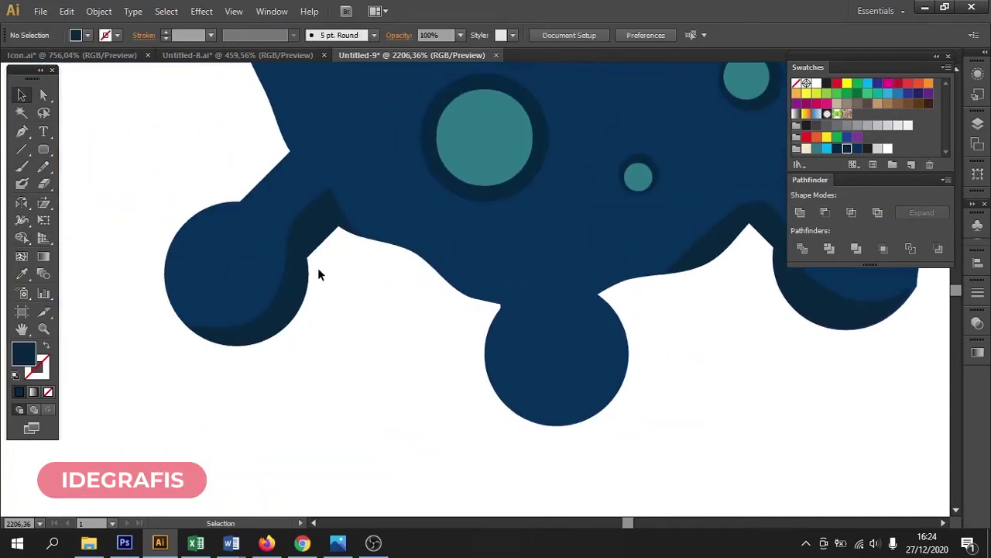
{"action": "left_click", "coordinate": [25, 133]}
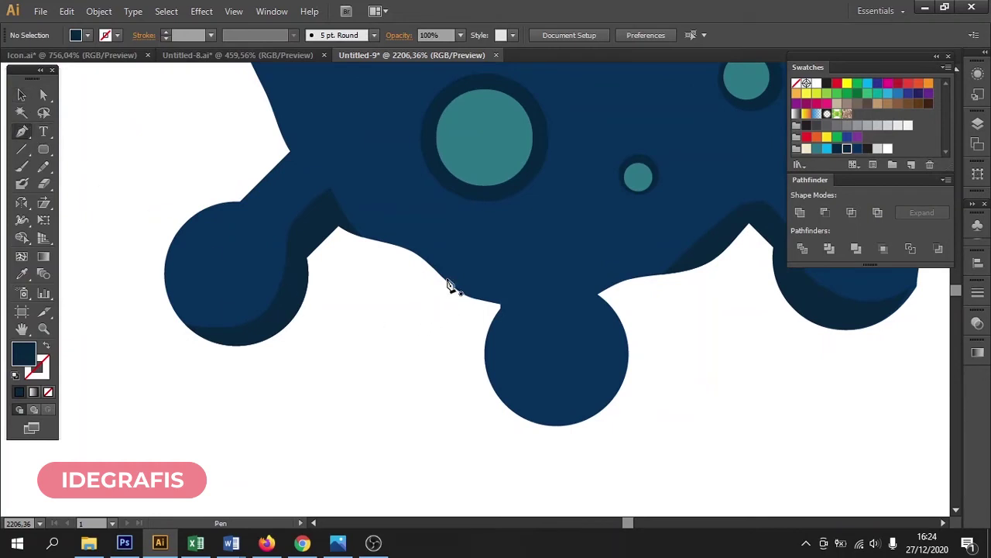
{"action": "left_click", "coordinate": [415, 261]}
{"action": "left_click_drag", "start_coordinate": [508, 290], "coordinate": [515, 325]}
{"action": "left_click_drag", "start_coordinate": [508, 370], "coordinate": [611, 385]}
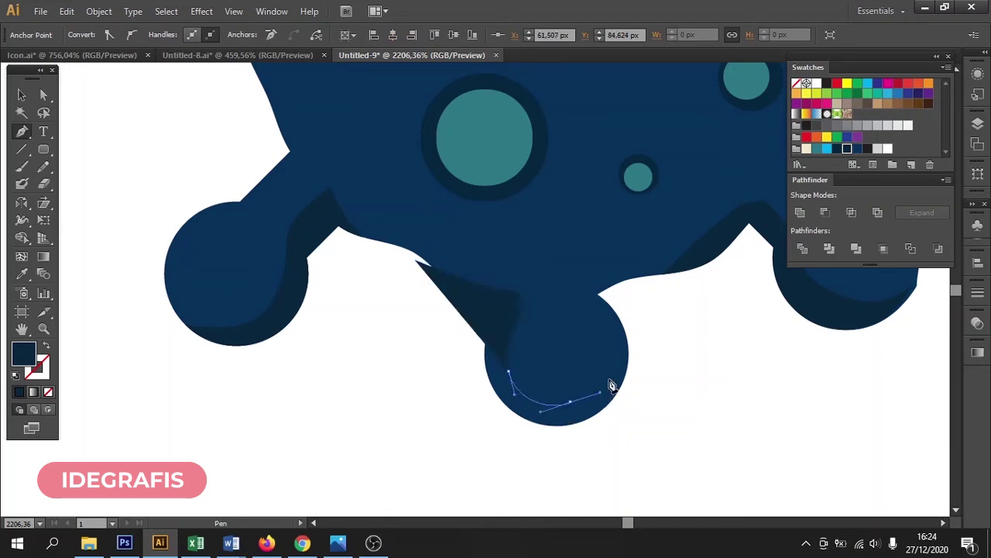
{"action": "left_click_drag", "start_coordinate": [613, 350], "coordinate": [616, 297]}
{"action": "left_click_drag", "start_coordinate": [644, 338], "coordinate": [645, 354]}
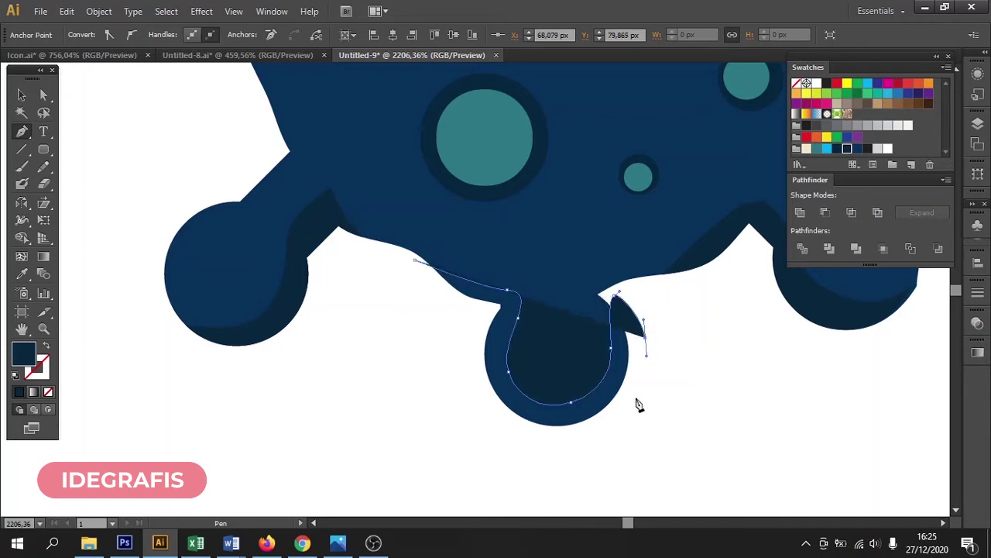
{"action": "left_click_drag", "start_coordinate": [568, 442], "coordinate": [499, 448]}
{"action": "left_click_drag", "start_coordinate": [450, 369], "coordinate": [449, 335]}
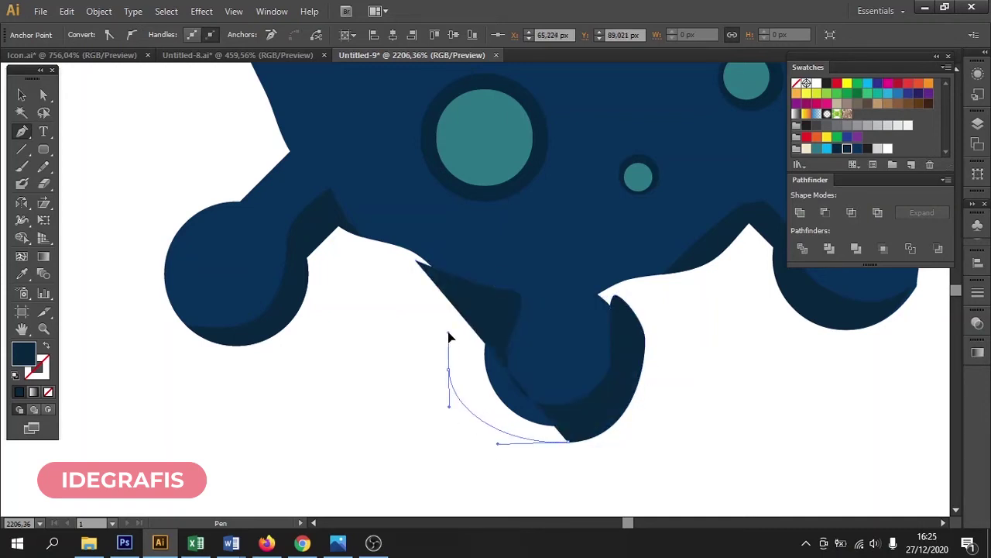
{"action": "left_click", "coordinate": [417, 264]}
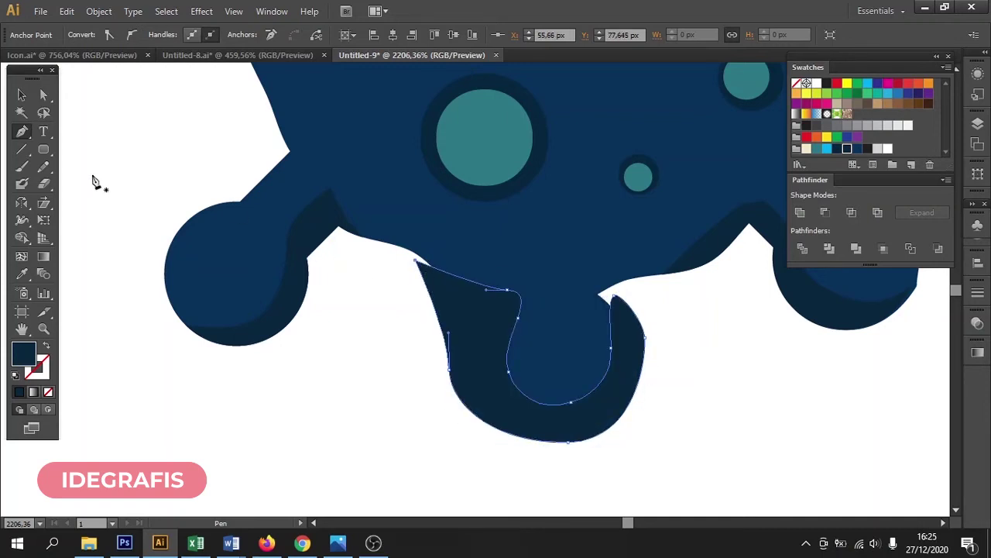
- Trim away the part of the bottom knob's shadow outside the virus outline with the Shape Builder tool
{"action": "left_click", "coordinate": [22, 95]}
{"action": "key", "text": "ctrl+a"}
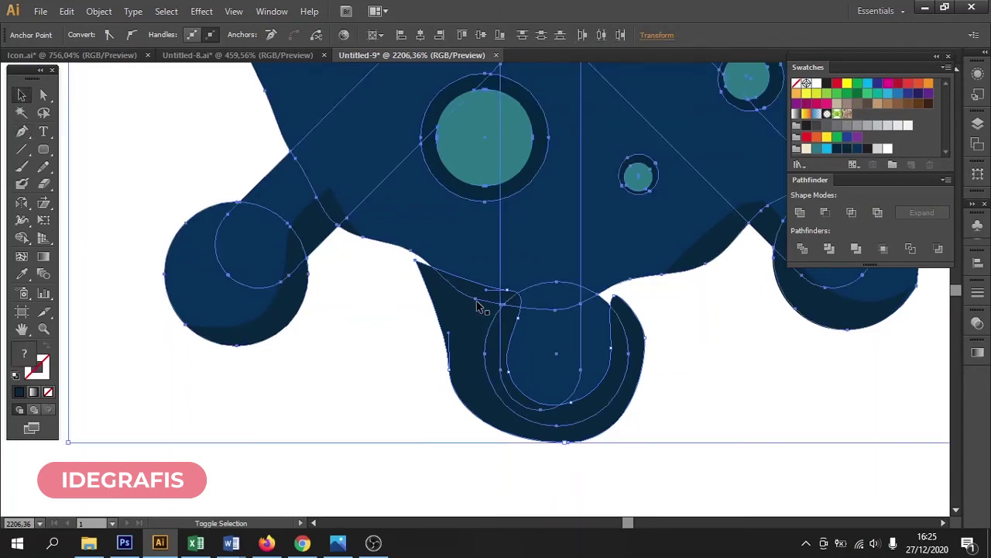
{"action": "key", "text": "shift+m"}
{"action": "left_click", "coordinate": [478, 320], "text": "alt"}
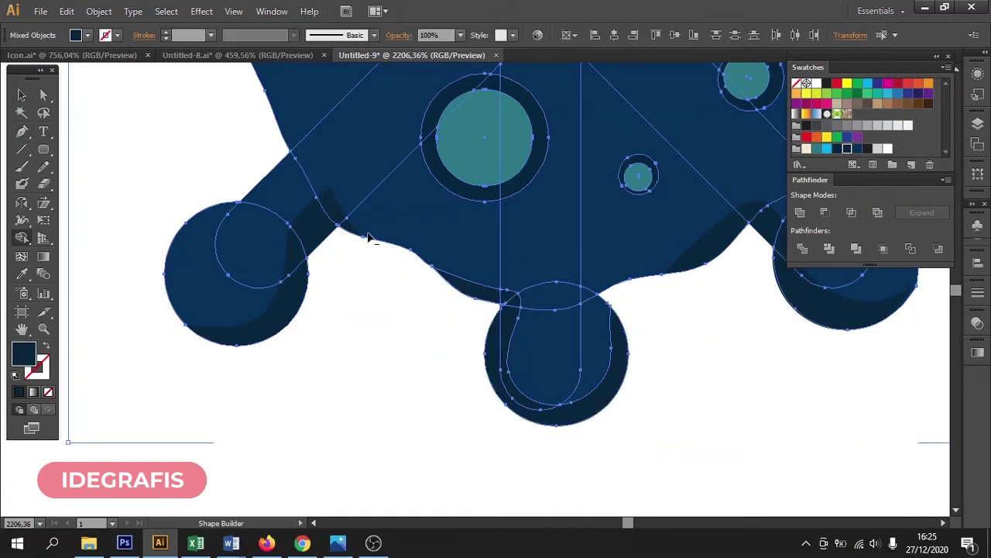
{"action": "left_click", "coordinate": [23, 95]}
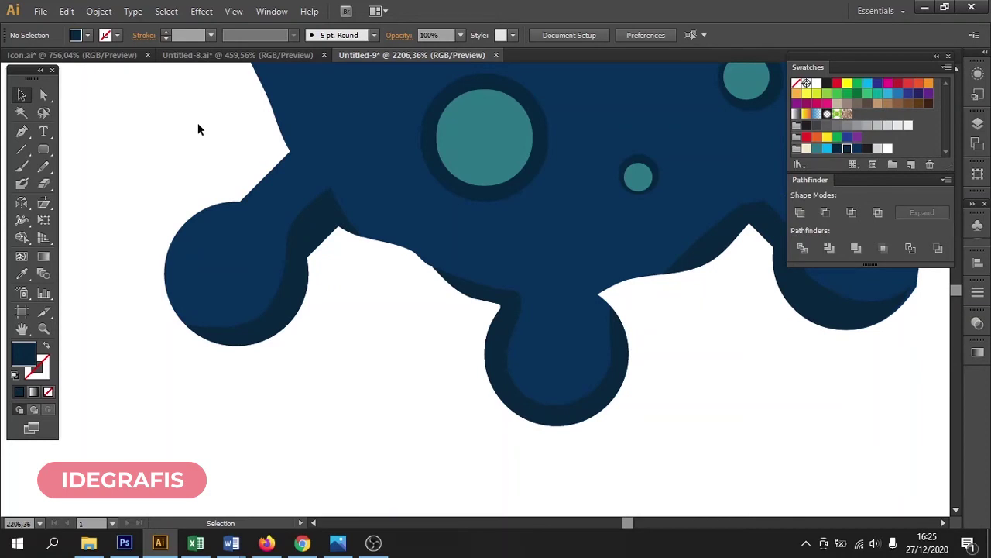
- Group all the shapes of the virus into one object
{"action": "key", "text": "ctrl+0"}
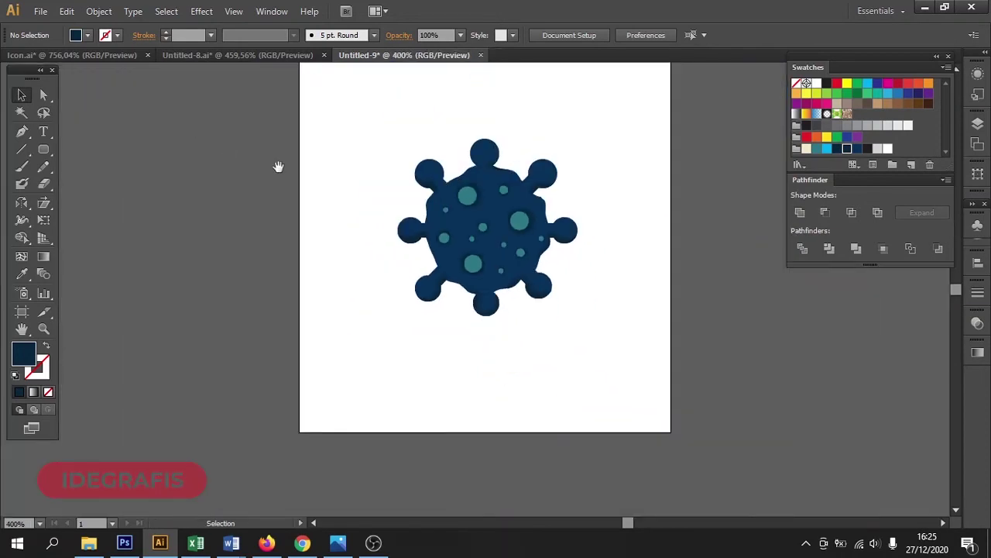
{"action": "left_click_drag", "start_coordinate": [256, 163], "coordinate": [240, 219]}
{"action": "left_click_drag", "start_coordinate": [332, 165], "coordinate": [598, 381]}
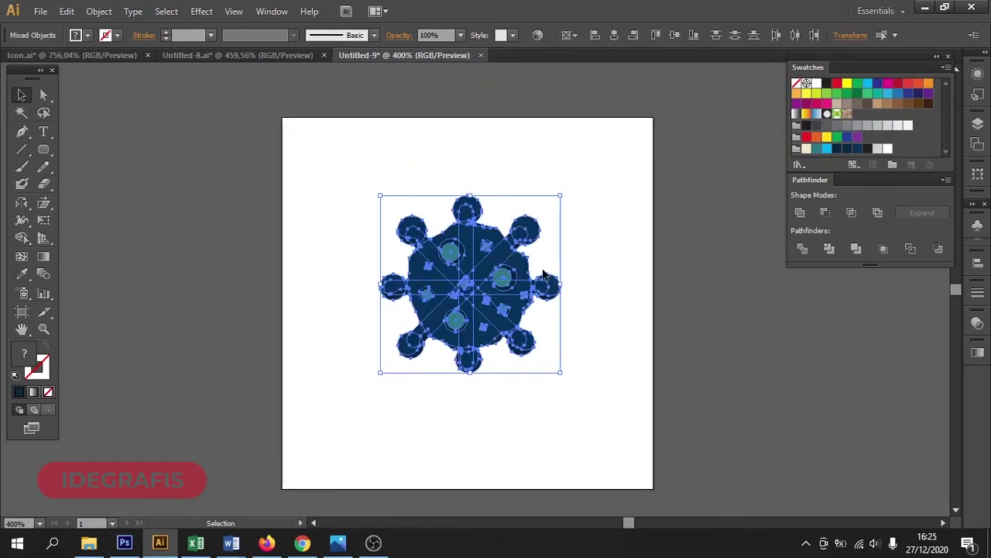
{"action": "key", "text": "ctrl+g"}
{"action": "left_click", "coordinate": [632, 265]}
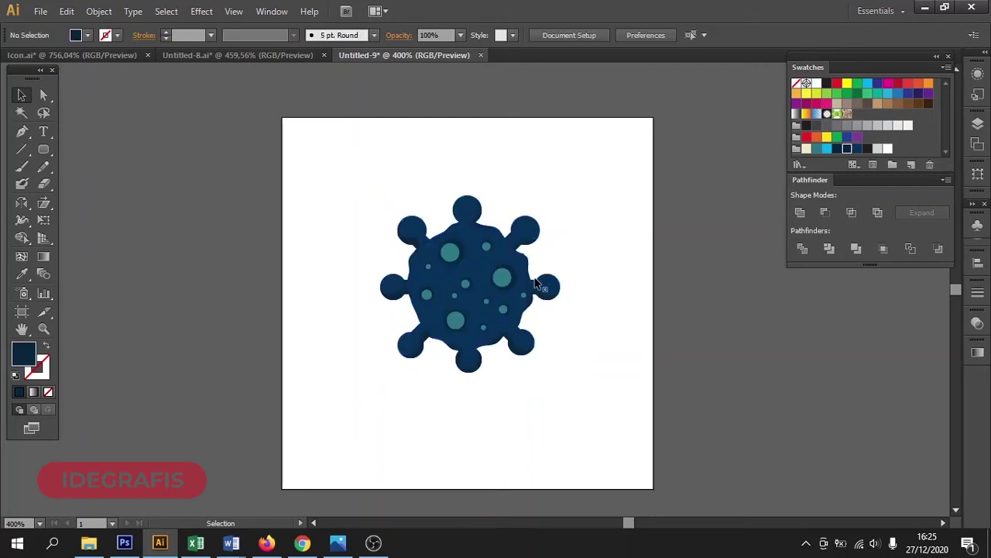
- Rotate the virus group slightly counterclockwise
{"action": "left_click", "coordinate": [546, 284]}
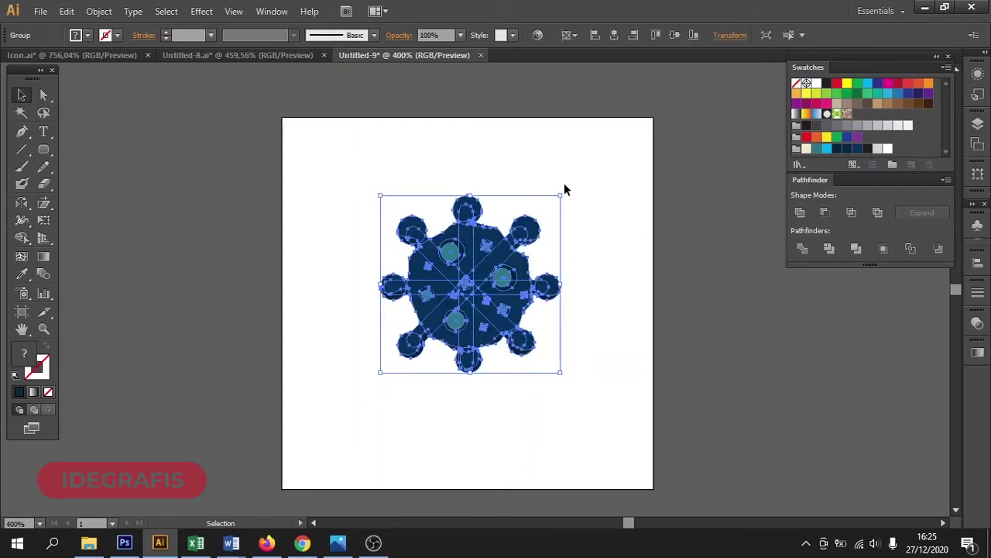
{"action": "left_click_drag", "start_coordinate": [563, 188], "coordinate": [560, 184]}
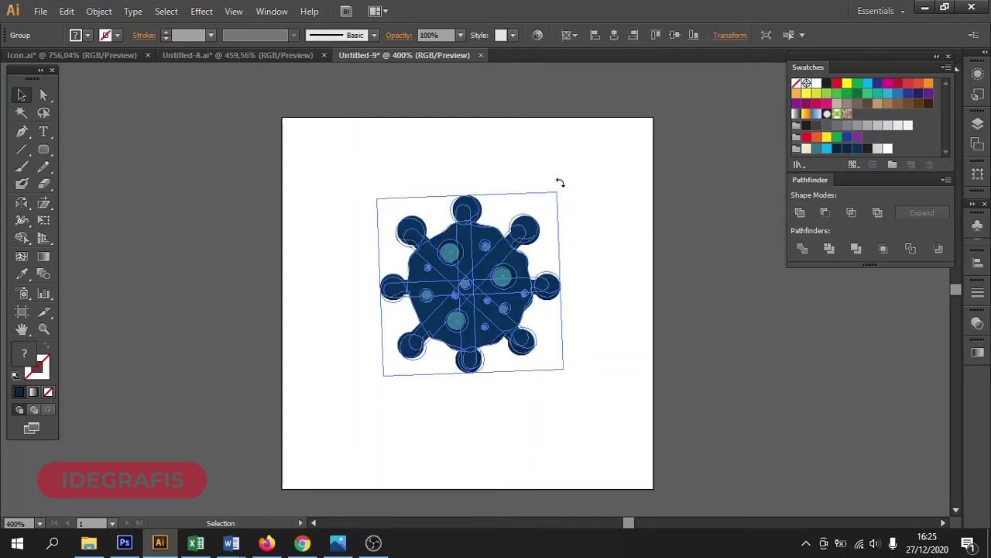
{"action": "left_click", "coordinate": [634, 257]}
- Duplicate the virus group to its right and unite the copy into a single dark navy silhouette
{"action": "left_click_drag", "start_coordinate": [633, 274], "coordinate": [655, 276]}
{"action": "left_click_drag", "start_coordinate": [332, 189], "coordinate": [673, 438]}
{"action": "left_click", "coordinate": [382, 325]}
{"action": "left_click_drag", "start_coordinate": [484, 343], "coordinate": [351, 343]}
{"action": "left_click_drag", "start_coordinate": [260, 338], "coordinate": [632, 350]}
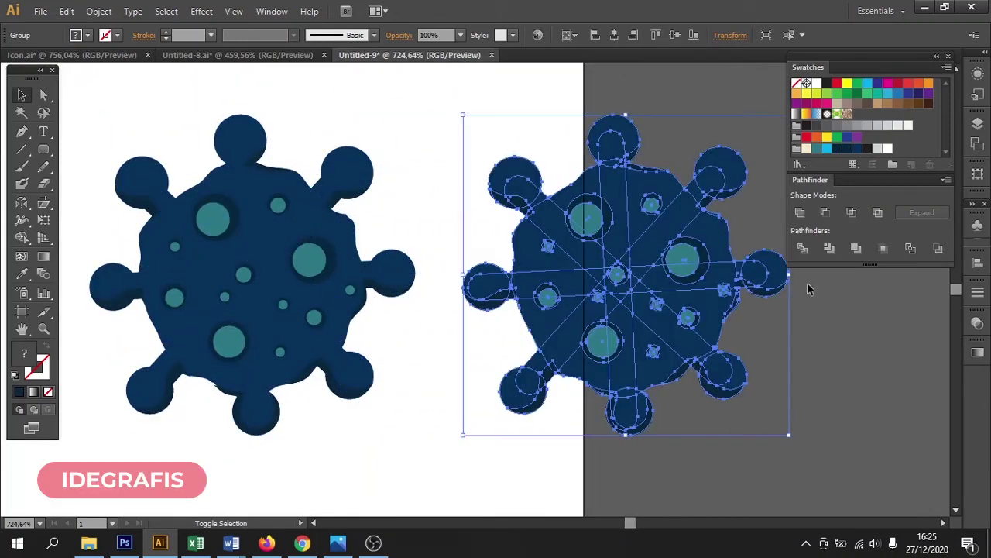
{"action": "left_click", "coordinate": [800, 213]}
{"action": "left_click", "coordinate": [825, 324]}
- Draw a freehand S-shaped curve with the Pencil tool across the silhouette, from beside the lower-left spoke to above the upper-right spoke
{"action": "left_click_drag", "start_coordinate": [807, 346], "coordinate": [734, 362]}
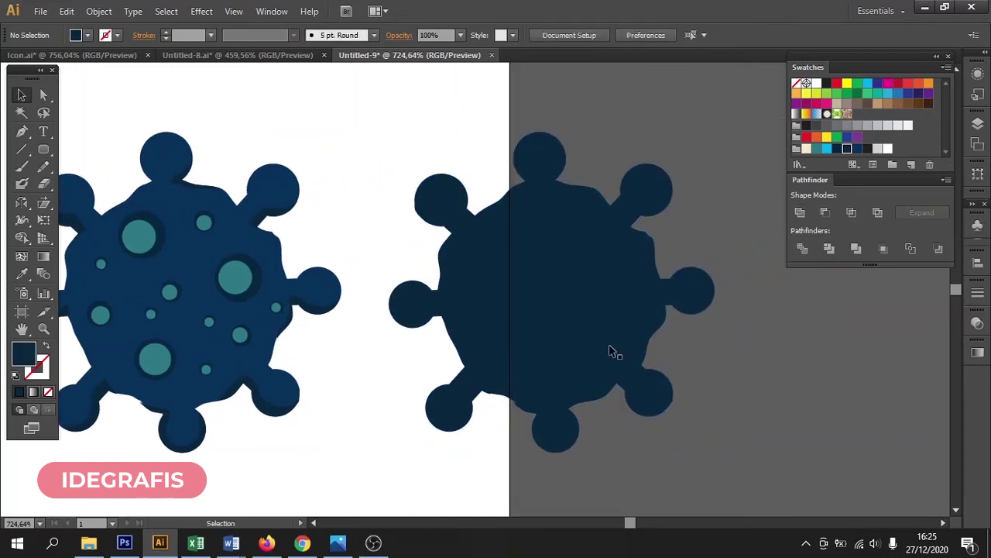
{"action": "left_click", "coordinate": [614, 350]}
{"action": "key", "text": "n"}
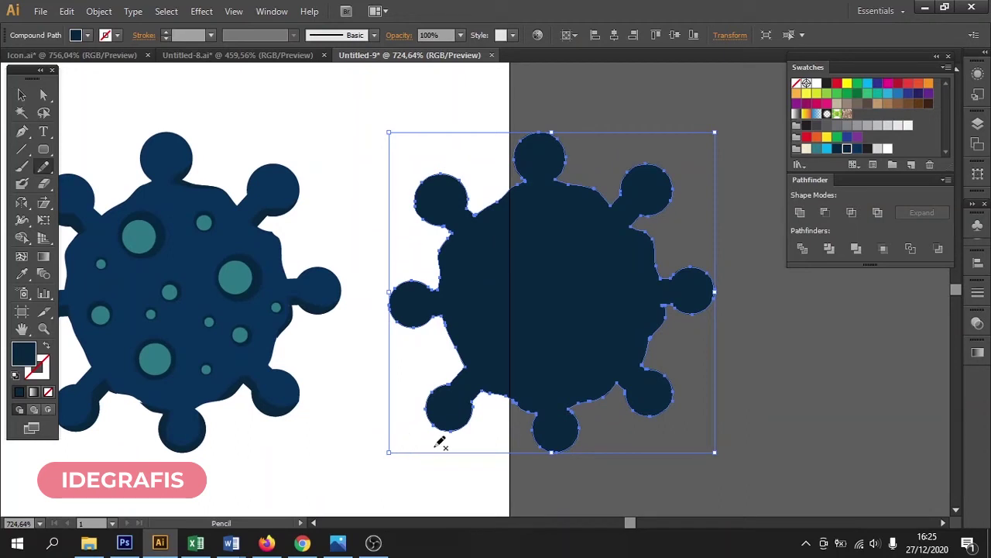
{"action": "mouse_move", "coordinate": [438, 365]}
{"action": "left_mouse_down"}
{"action": "mouse_move", "coordinate": [514, 375]}
{"action": "mouse_move", "coordinate": [544, 371]}
{"action": "mouse_move", "coordinate": [566, 351]}
{"action": "mouse_move", "coordinate": [583, 295]}
{"action": "mouse_move", "coordinate": [583, 224]}
{"action": "mouse_move", "coordinate": [650, 107]}
{"action": "left_mouse_up"}
{"action": "left_click", "coordinate": [21, 93]}
{"action": "left_click", "coordinate": [615, 92]}
- Divide the silhouette along the freehand curve with Pathfinder and ungroup the resulting pieces
{"action": "left_click_drag", "start_coordinate": [580, 99], "coordinate": [719, 266]}
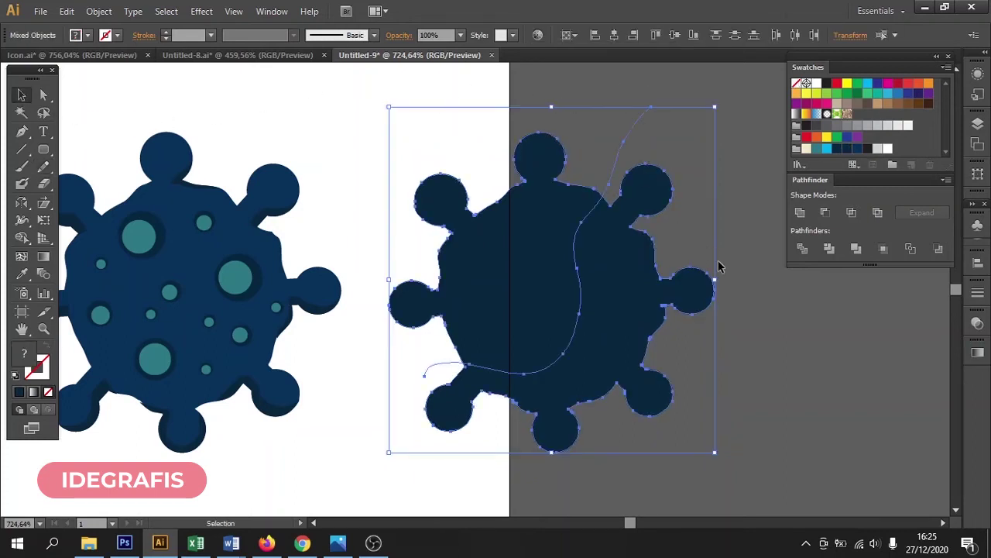
{"action": "left_click", "coordinate": [804, 249]}
{"action": "left_click", "coordinate": [757, 338]}
{"action": "left_click", "coordinate": [542, 331]}
{"action": "right_click", "coordinate": [589, 342]}
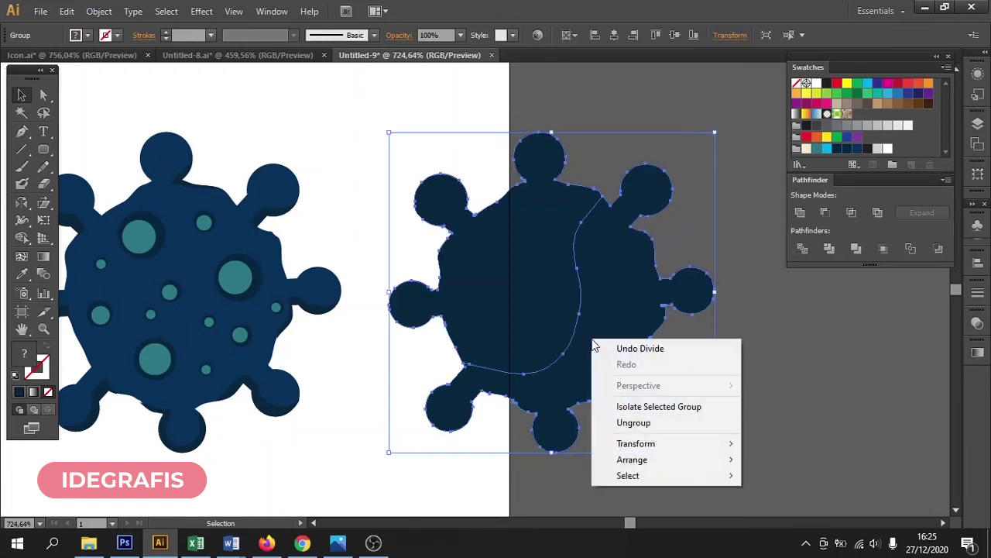
{"action": "left_click", "coordinate": [642, 423]}
{"action": "left_click", "coordinate": [708, 399]}
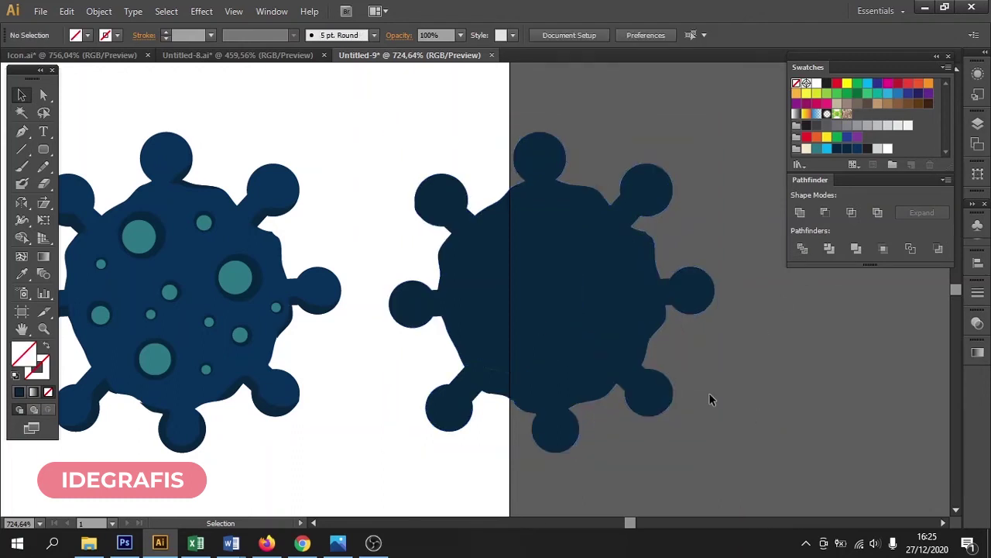
{"action": "left_click", "coordinate": [595, 363]}
{"action": "left_click", "coordinate": [496, 302], "text": "shift"}
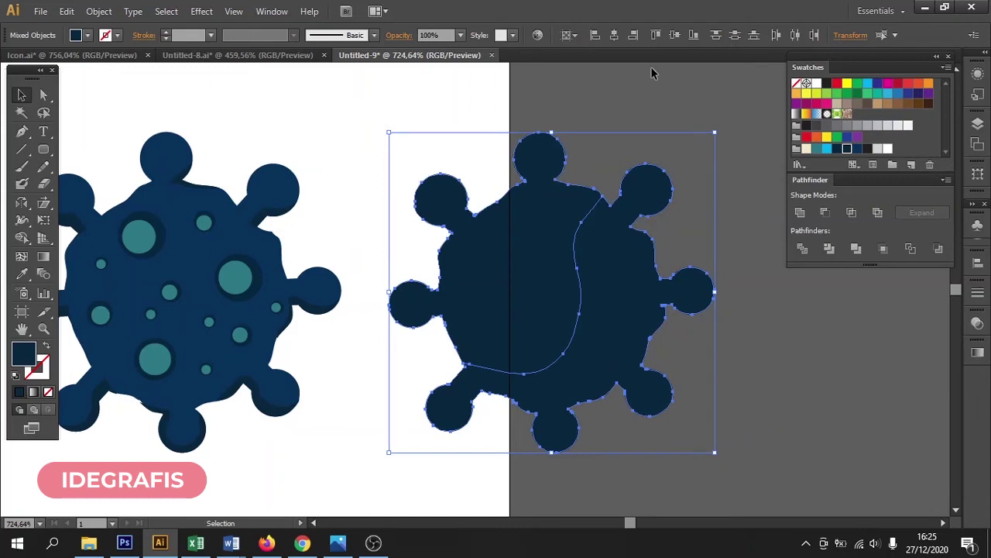
{"action": "key", "text": "ctrl+g"}
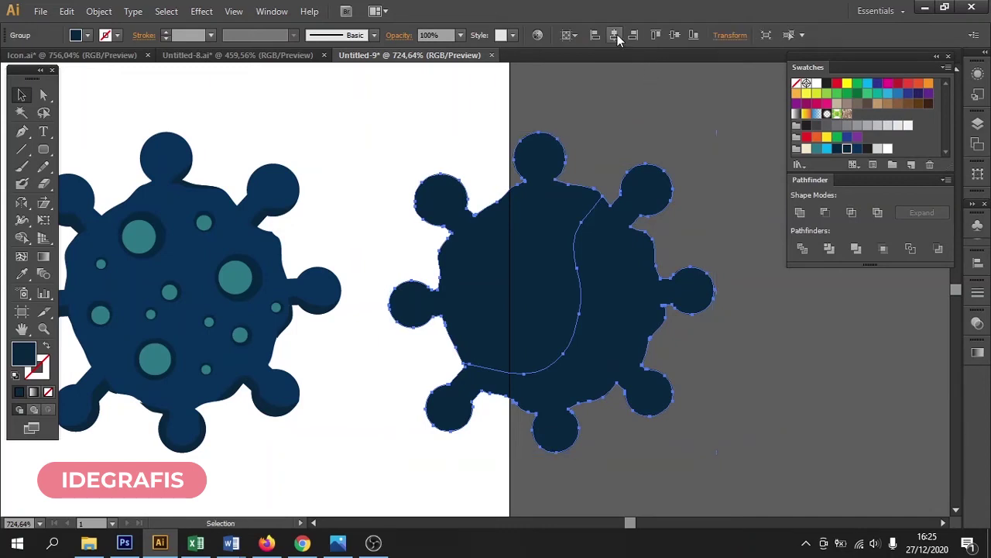
{"action": "left_click", "coordinate": [616, 34]}
{"action": "key", "text": "ctrl+z"}
{"action": "left_click", "coordinate": [686, 177]}
{"action": "left_click", "coordinate": [620, 281]}
{"action": "right_click", "coordinate": [618, 276]}
{"action": "left_click", "coordinate": [663, 359]}
{"action": "key", "text": "ctrl+shift+a"}
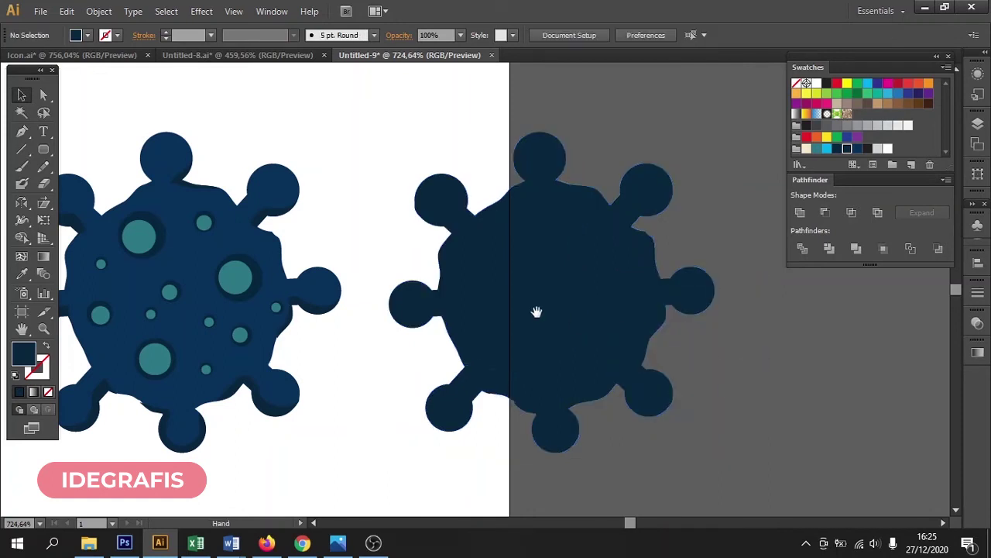
- Move the lower-right piece of the divided silhouette onto the original virus, aligned with its outline
{"action": "left_click_drag", "start_coordinate": [543, 309], "coordinate": [669, 288]}
{"action": "left_click", "coordinate": [668, 292]}
{"action": "left_click", "coordinate": [755, 321]}
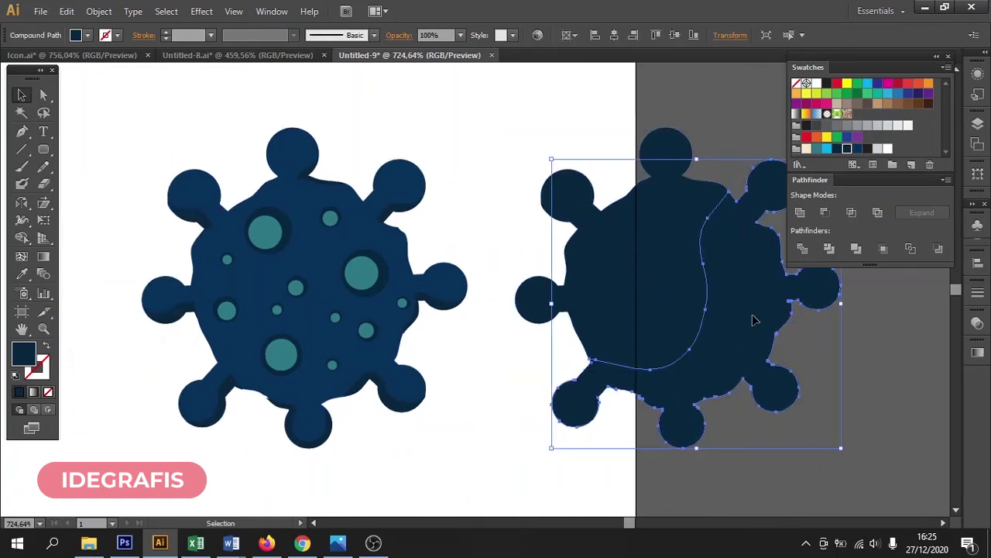
{"action": "left_click_drag", "start_coordinate": [783, 300], "coordinate": [411, 302]}
{"action": "left_click_drag", "start_coordinate": [403, 236], "coordinate": [533, 334]}
{"action": "mouse_move", "coordinate": [394, 327]}
{"action": "left_mouse_down"}
{"action": "mouse_move", "coordinate": [361, 325]}
{"action": "mouse_move", "coordinate": [402, 322]}
{"action": "left_mouse_up"}
- Set the lower-right overlay's blending mode to Multiply and its opacity to 20%
{"action": "key", "text": "ctrl+0"}
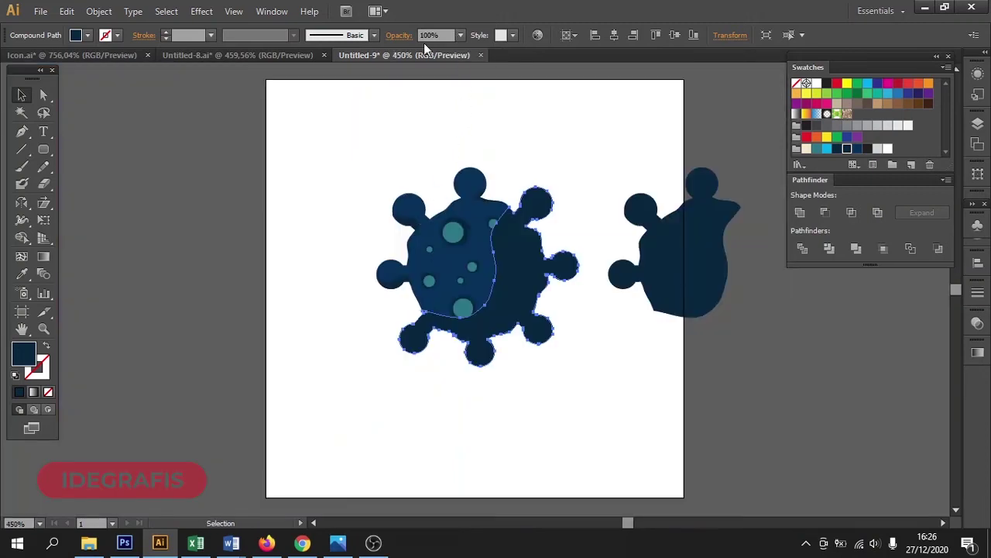
{"action": "left_click", "coordinate": [398, 38]}
{"action": "left_click", "coordinate": [302, 61]}
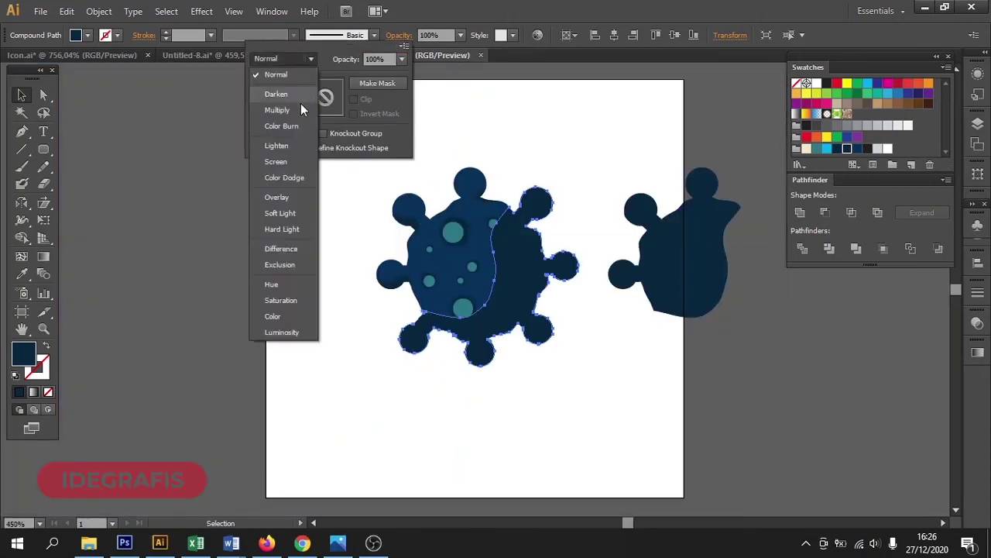
{"action": "key", "text": "Escape"}
{"action": "left_click", "coordinate": [405, 60]}
{"action": "left_click", "coordinate": [400, 60]}
{"action": "left_click", "coordinate": [400, 61]}
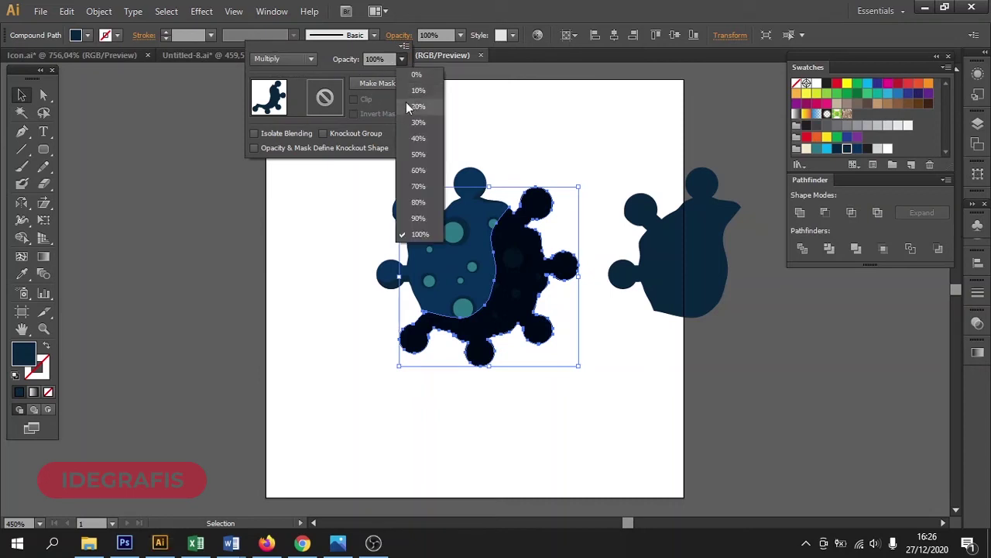
{"action": "left_click", "coordinate": [417, 106]}
{"action": "left_click", "coordinate": [615, 182]}
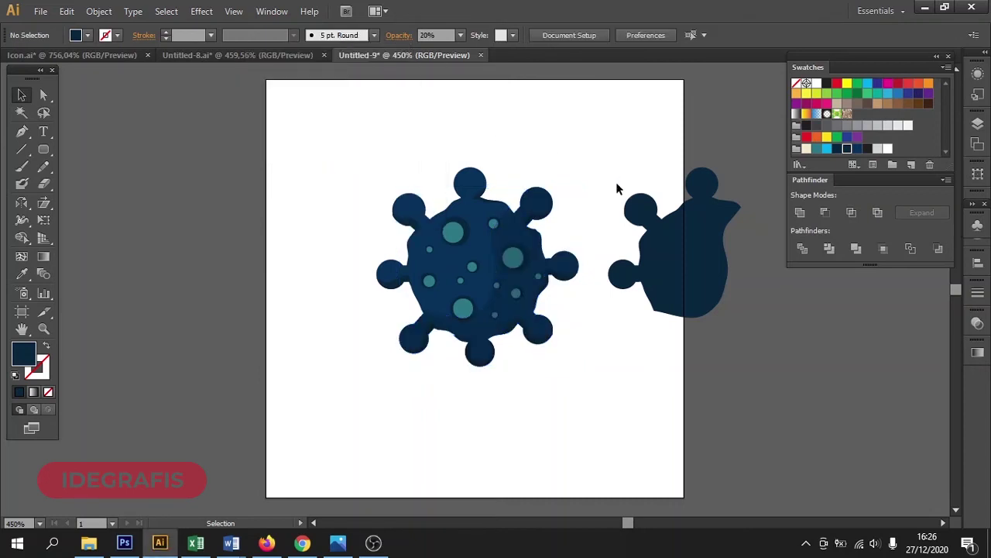
- Increase the opacity of the lower-right shadow overlay to 30%
{"action": "left_click", "coordinate": [574, 266]}
{"action": "left_click", "coordinate": [458, 34]}
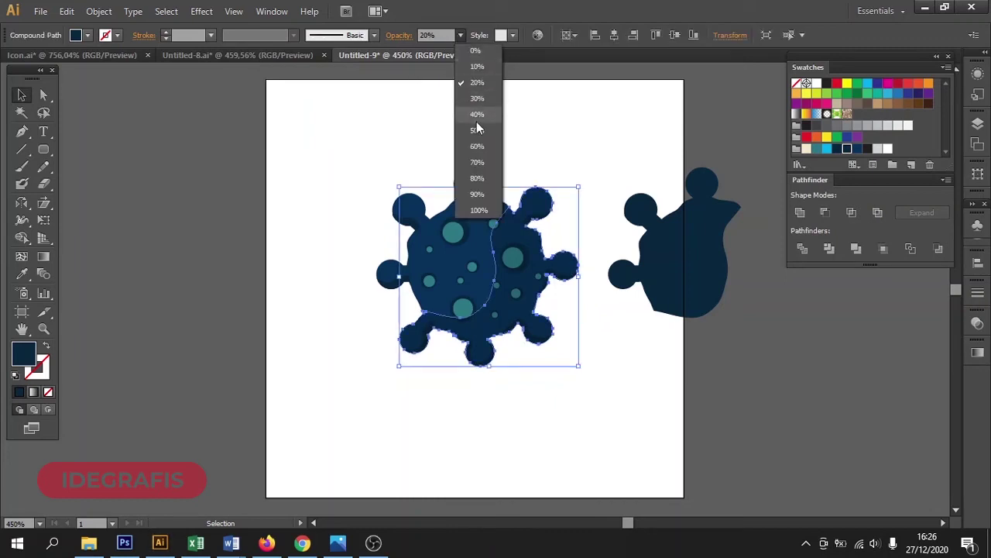
{"action": "left_click", "coordinate": [474, 98]}
{"action": "left_click", "coordinate": [555, 112]}
- Move the remaining upper-left silhouette piece onto the virus so that it matches the outline at the top knob
{"action": "left_click_drag", "start_coordinate": [694, 197], "coordinate": [489, 184]}
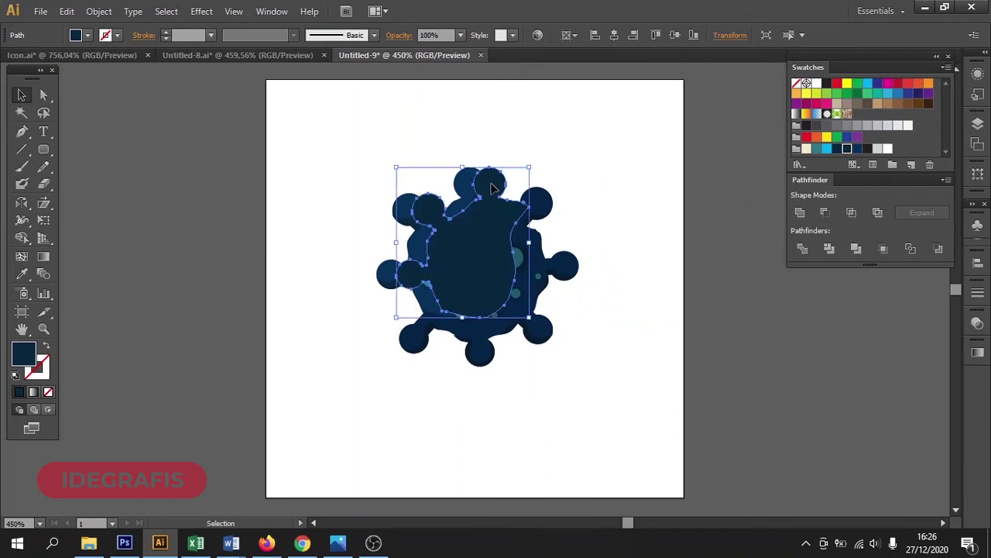
{"action": "left_click_drag", "start_coordinate": [462, 154], "coordinate": [520, 209]}
{"action": "left_click_drag", "start_coordinate": [468, 248], "coordinate": [309, 261]}
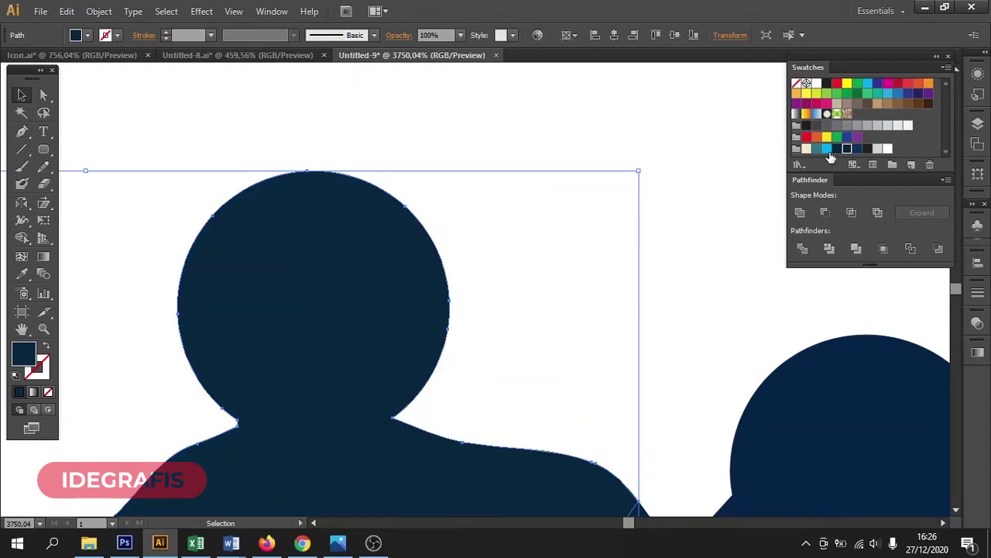
- Fill the upper-left overlay with light blue (R=0 G=174 B=239), and set its blending mode to Screen with 20% opacity
{"action": "left_click", "coordinate": [826, 148]}
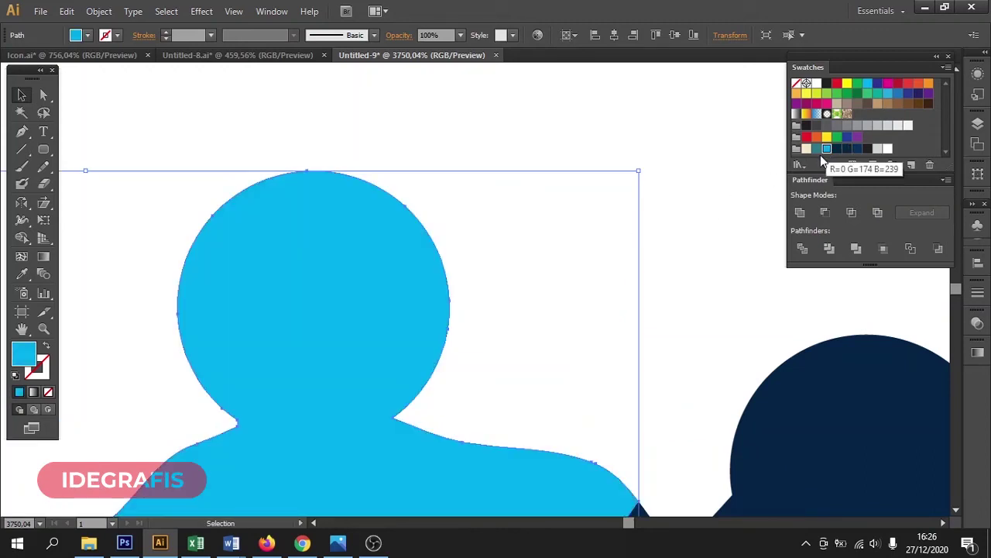
{"action": "left_click", "coordinate": [400, 35]}
{"action": "left_click", "coordinate": [290, 62]}
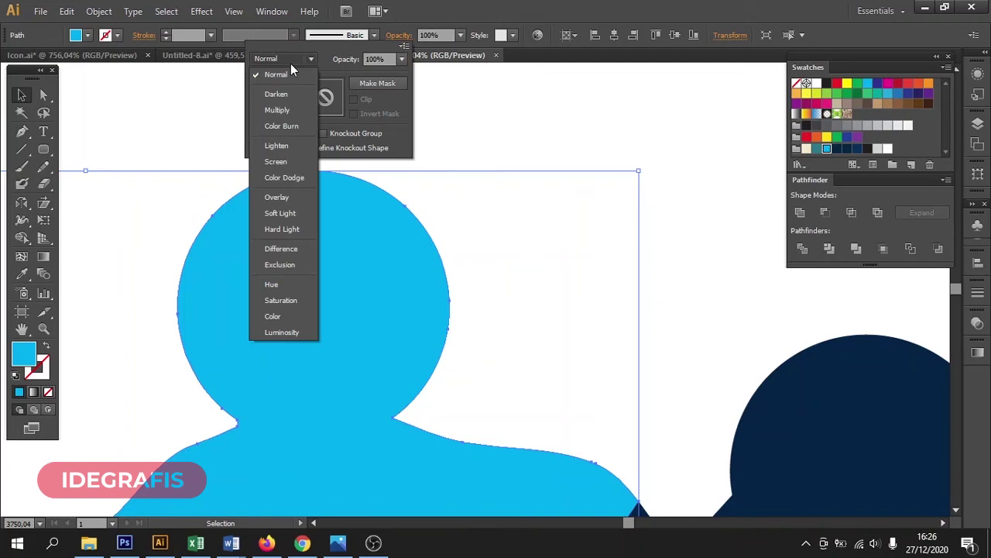
{"action": "left_click", "coordinate": [283, 161]}
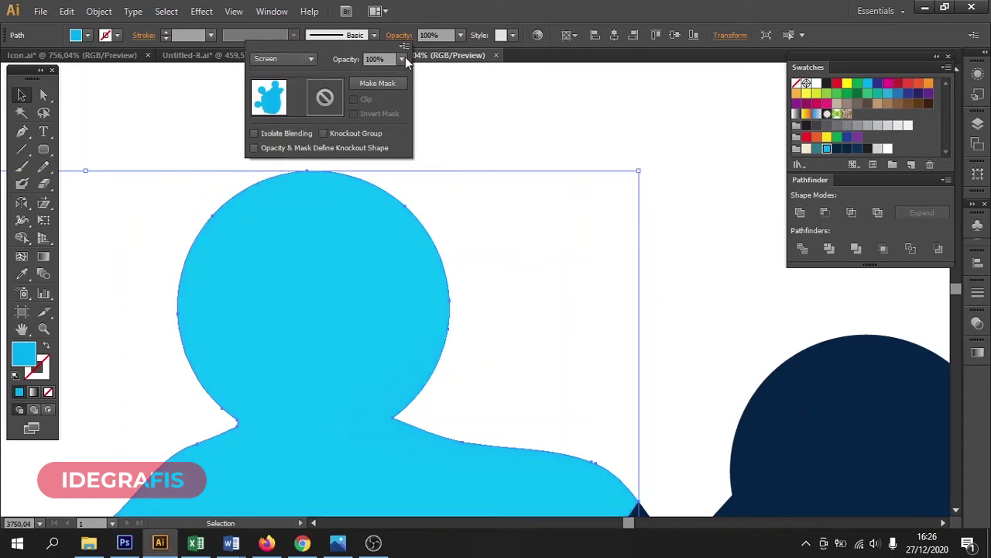
{"action": "left_click", "coordinate": [405, 56]}
{"action": "left_click", "coordinate": [405, 105]}
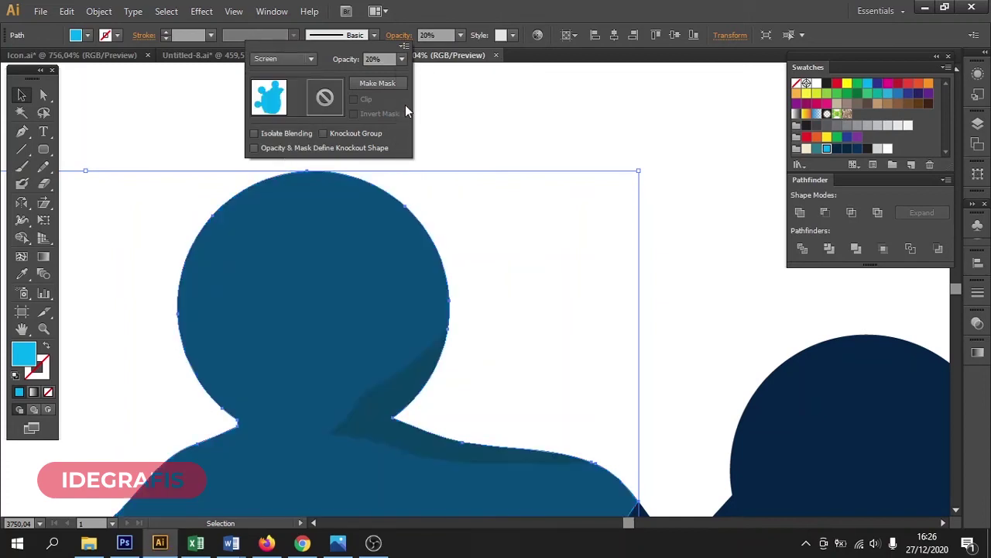
- Lower the opacity of the upper-left highlight overlay on the virus to 10%
{"action": "left_click", "coordinate": [528, 210]}
{"action": "key", "text": "ctrl+minus"}
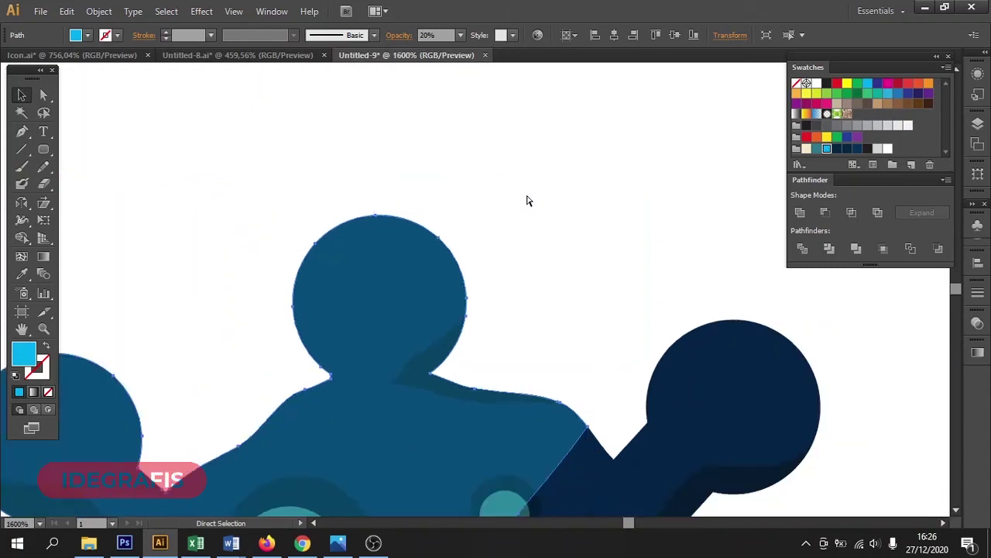
{"action": "key", "text": "ctrl+minus"}
{"action": "key", "text": "ctrl+minus"}
{"action": "key", "text": "ctrl+minus"}
{"action": "left_click", "coordinate": [526, 201]}
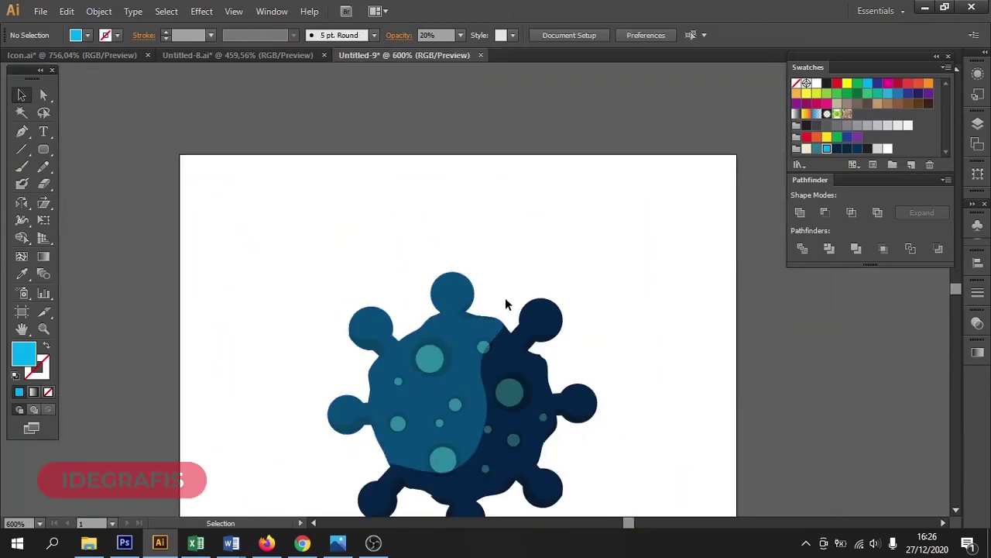
{"action": "left_click", "coordinate": [460, 318]}
{"action": "left_click", "coordinate": [459, 35]}
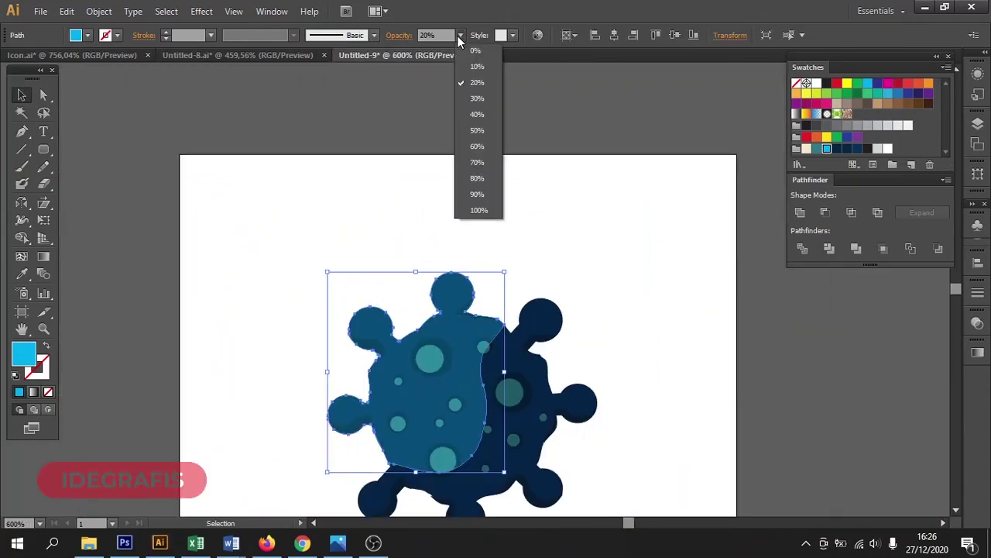
{"action": "left_click", "coordinate": [461, 63]}
{"action": "left_click", "coordinate": [486, 129]}
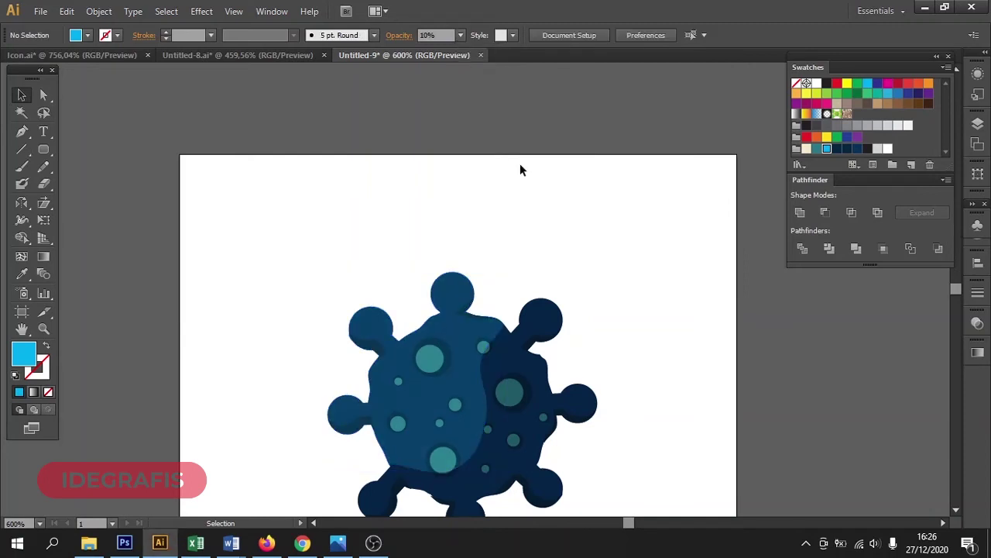
- Group all the virus artwork and scale it down proportionally about its centre to roughly two thirds of its size
{"action": "left_click_drag", "start_coordinate": [486, 224], "coordinate": [518, 153]}
{"action": "left_click_drag", "start_coordinate": [366, 199], "coordinate": [401, 144]}
{"action": "left_click_drag", "start_coordinate": [333, 122], "coordinate": [707, 427]}
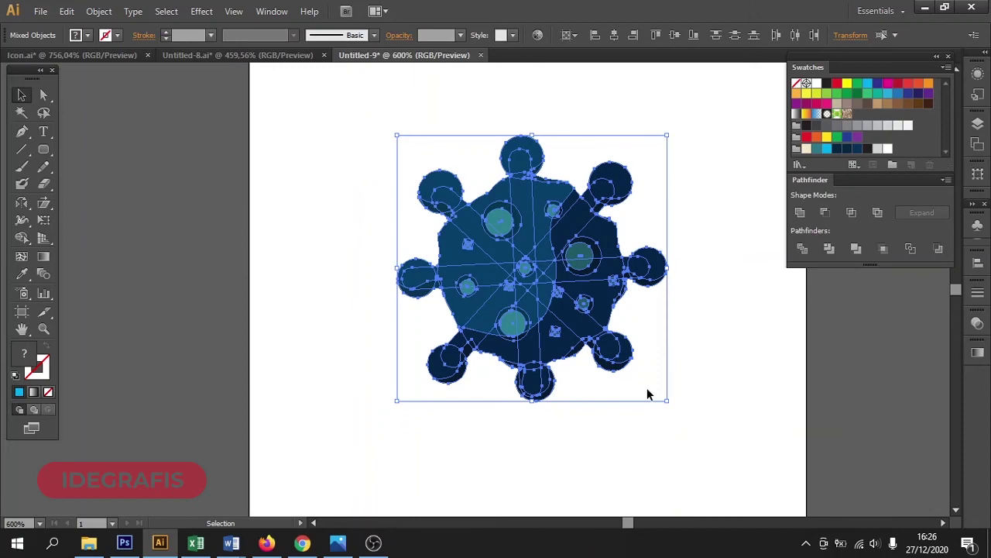
{"action": "key", "text": "ctrl+g"}
{"action": "left_click", "coordinate": [683, 278]}
{"action": "left_click", "coordinate": [666, 267]}
{"action": "left_click_drag", "start_coordinate": [666, 268], "coordinate": [617, 264]}
{"action": "left_click", "coordinate": [673, 310]}
- Draw a diagonal line from the virus's upper-right knob to its lower-left knob and give it a black stroke
{"action": "key", "text": "z"}
{"action": "left_click_drag", "start_coordinate": [227, 110], "coordinate": [671, 383]}
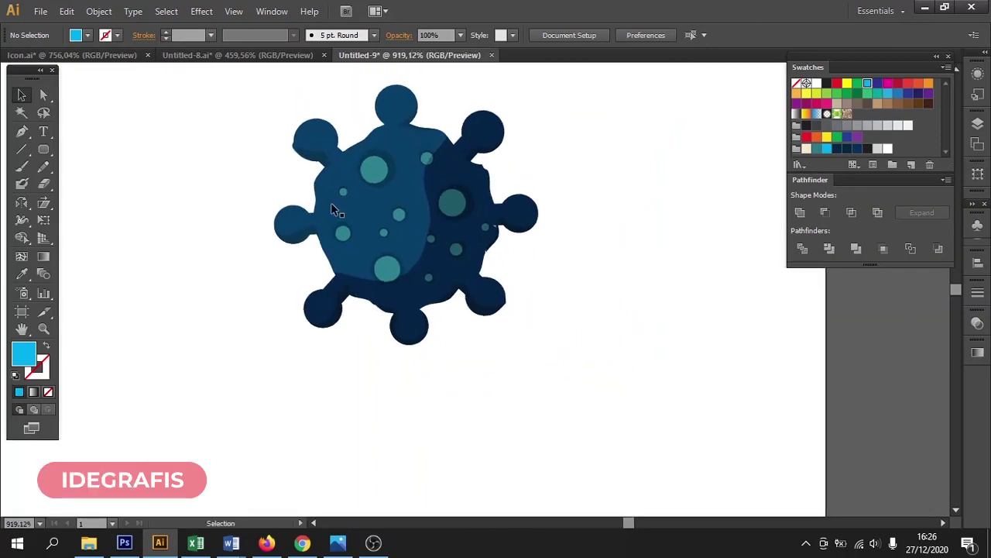
{"action": "left_click", "coordinate": [22, 149]}
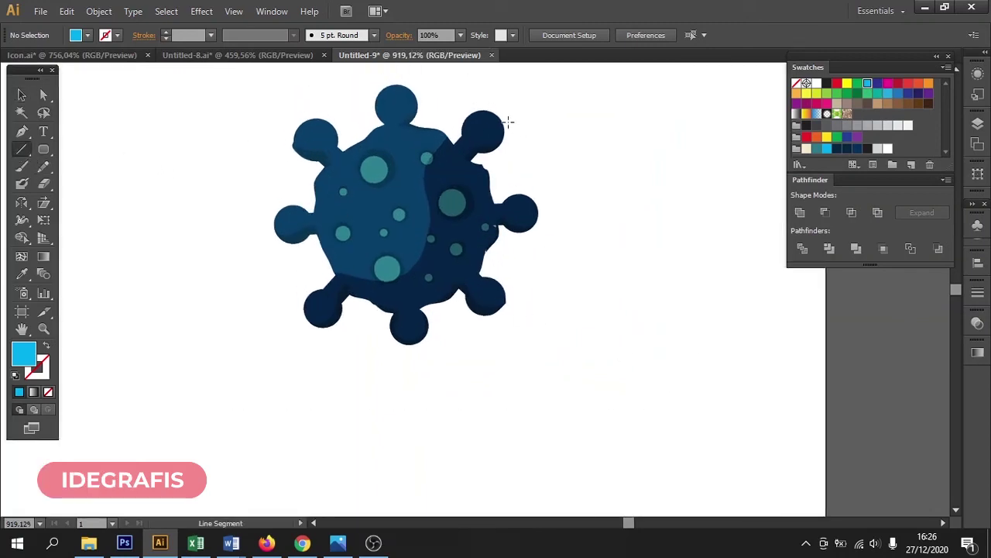
{"action": "left_click_drag", "start_coordinate": [497, 114], "coordinate": [315, 326]}
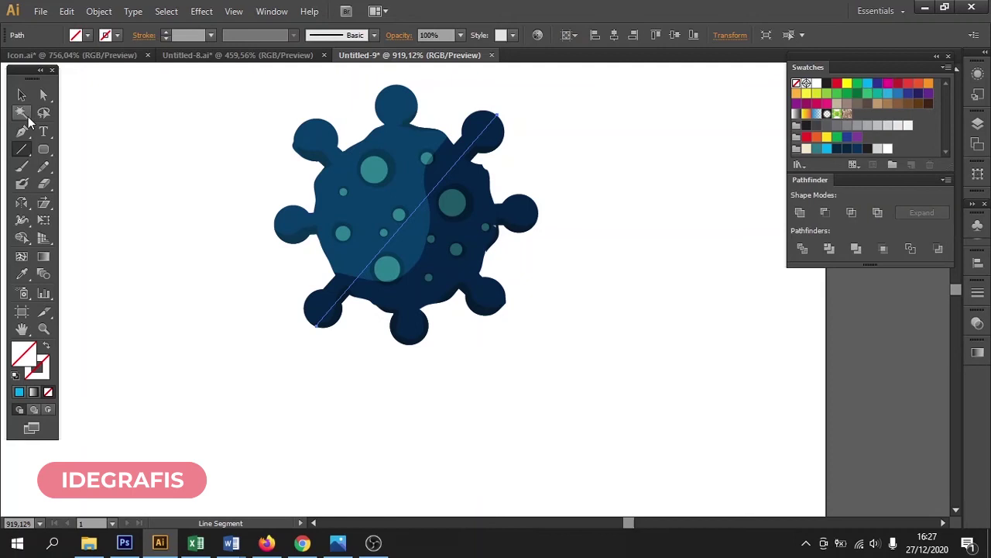
{"action": "left_click", "coordinate": [119, 35]}
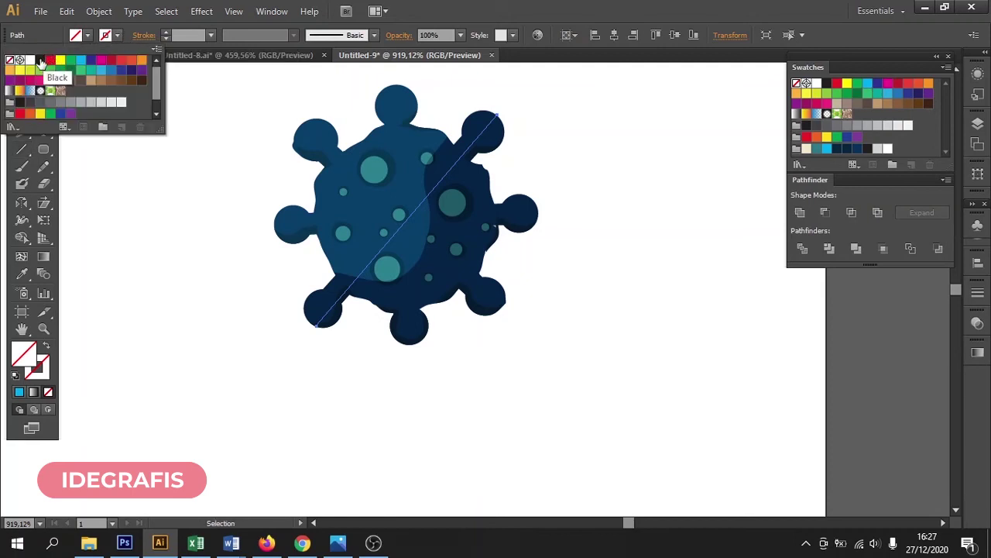
{"action": "left_click", "coordinate": [40, 62]}
{"action": "left_click", "coordinate": [249, 193]}
- Place a copy of the diagonal line to the lower right of the virus, parallel to the original
{"action": "left_click", "coordinate": [394, 232]}
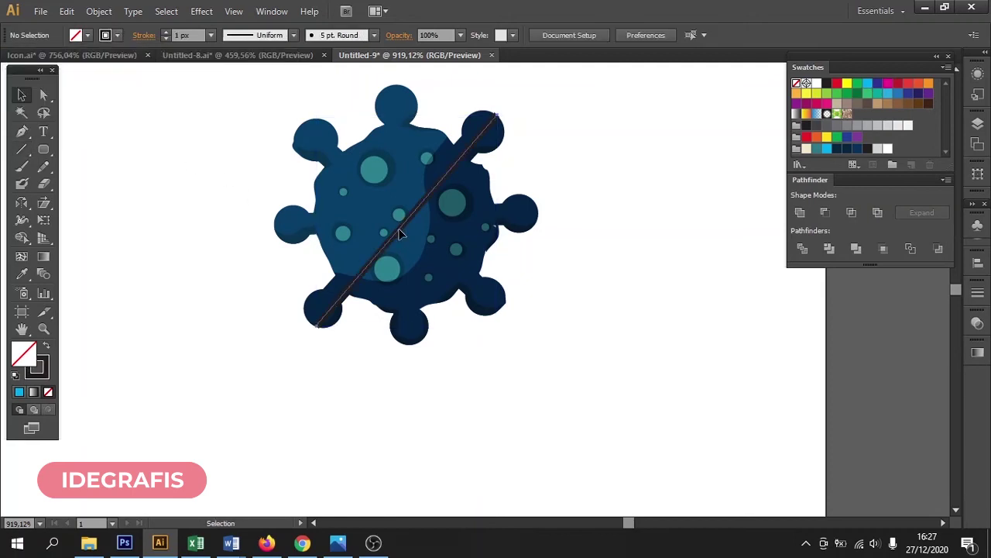
{"action": "left_click_drag", "start_coordinate": [409, 226], "coordinate": [689, 425]}
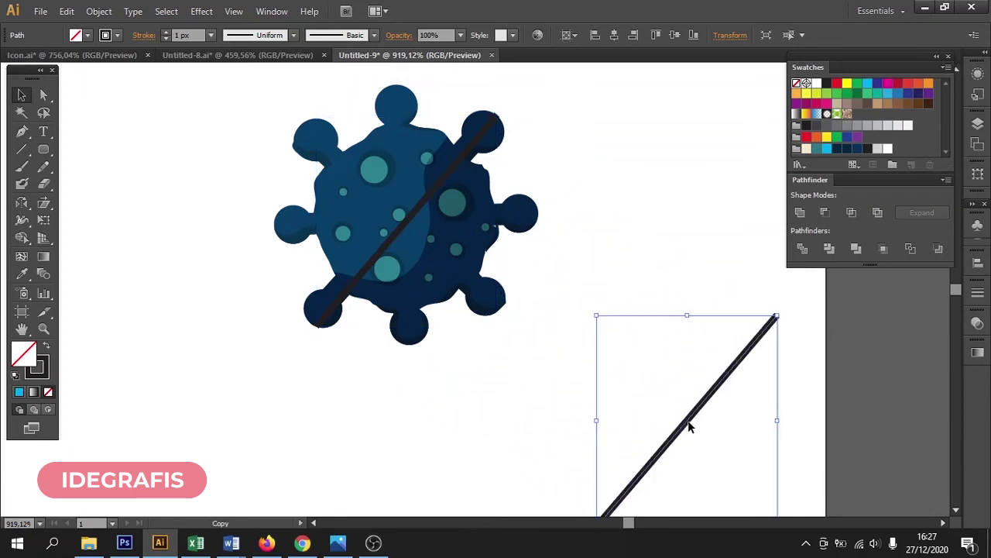
{"action": "key", "text": "ctrl+a"}
{"action": "left_click", "coordinate": [553, 159]}
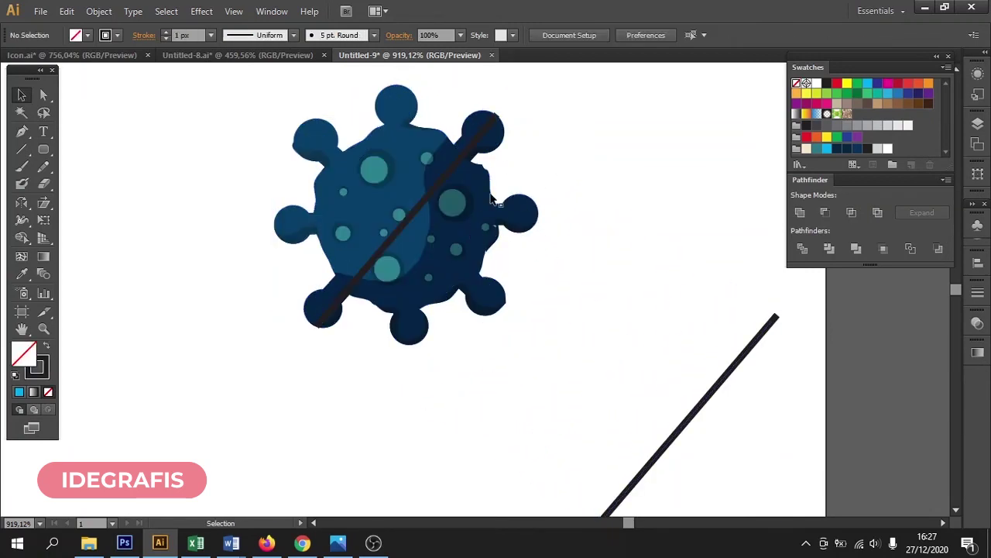
- Join the two diagonal lines at both ends into one closed four-sided shape
{"action": "left_click", "coordinate": [478, 147]}
{"action": "left_click", "coordinate": [773, 320], "text": "shift"}
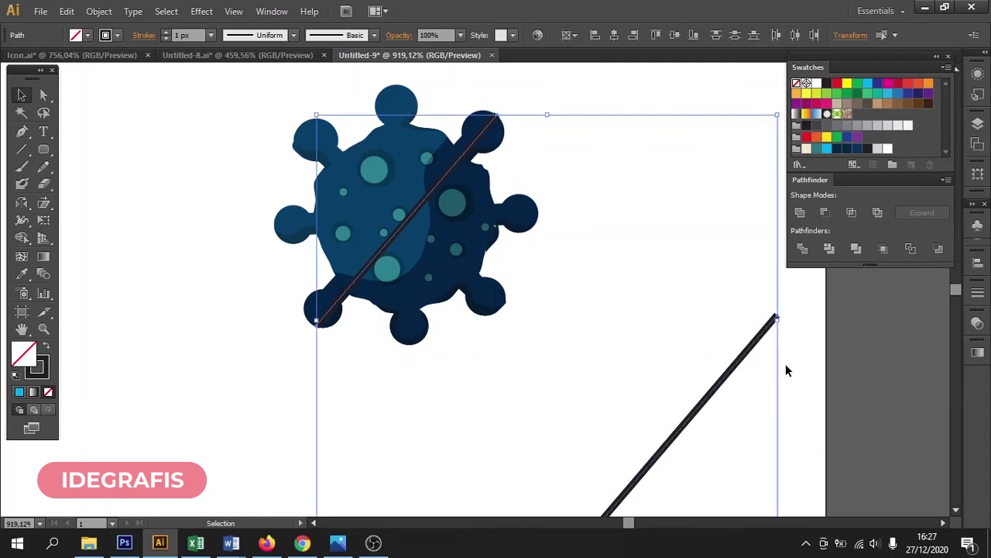
{"action": "left_click", "coordinate": [99, 11]}
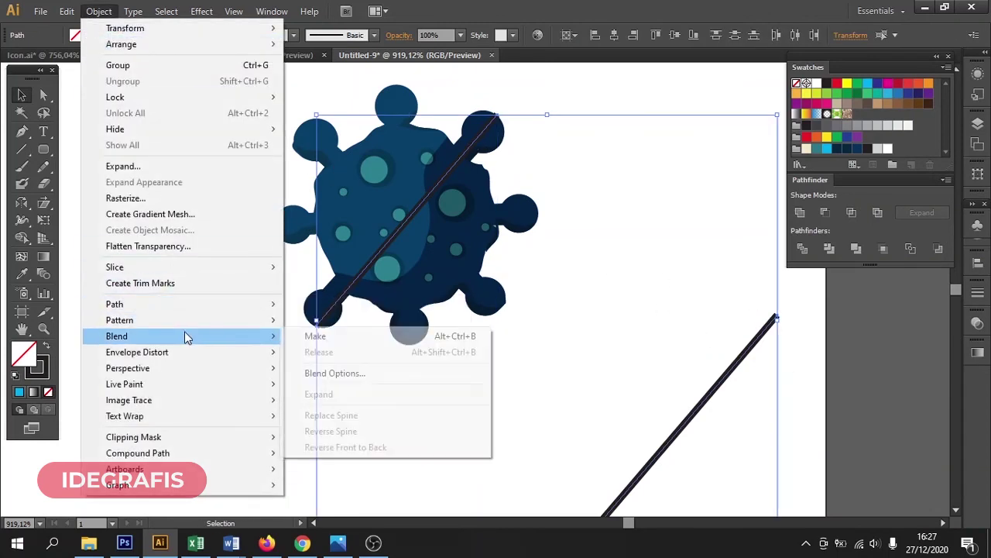
{"action": "mouse_move", "coordinate": [196, 310]}
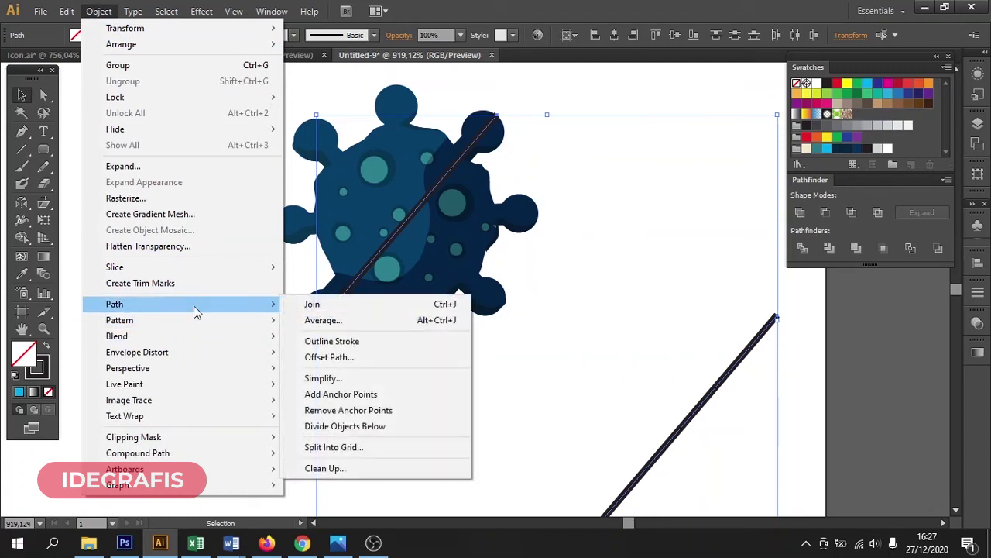
{"action": "left_click", "coordinate": [359, 303]}
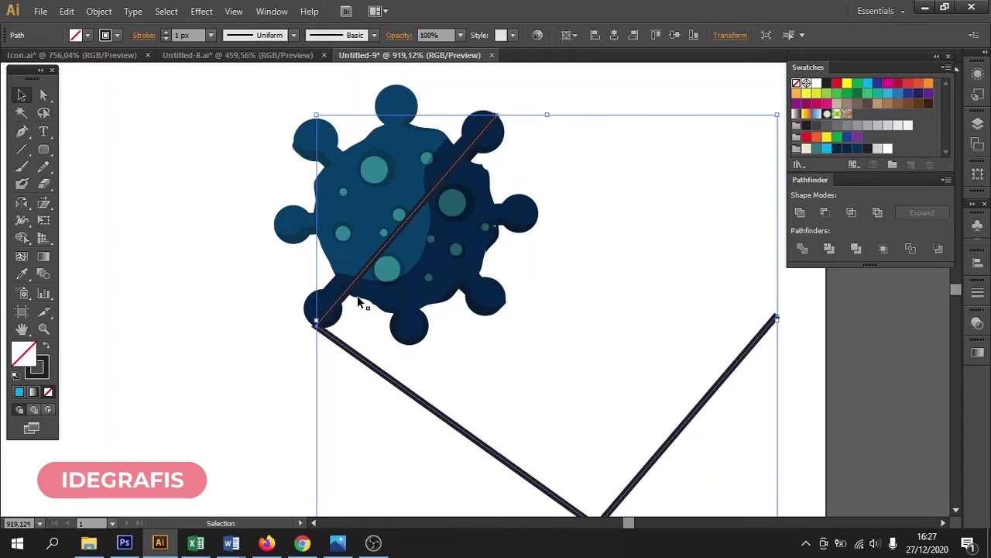
{"action": "key", "text": "ctrl+j"}
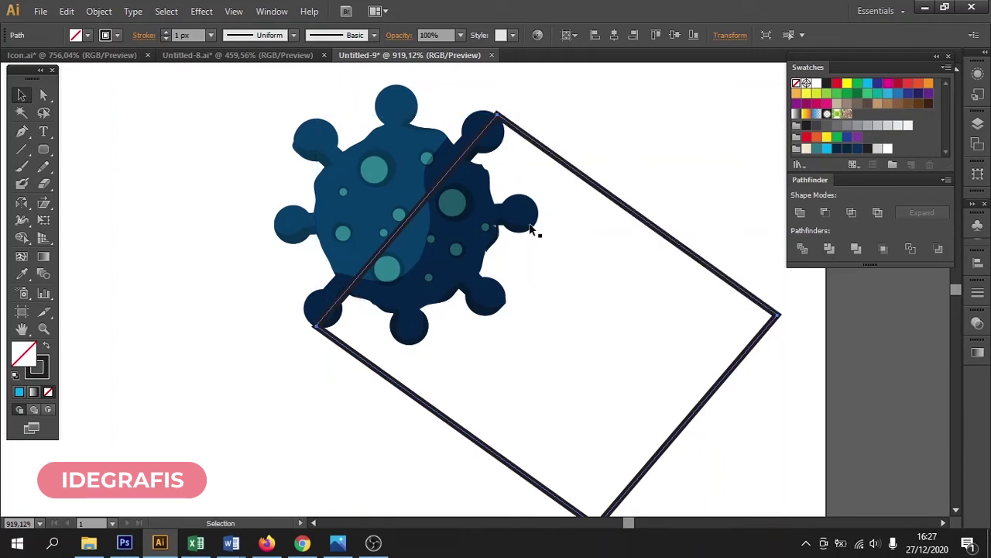
- Fill the closed four-sided shape with the White, Black gradient and remove its stroke
{"action": "left_click", "coordinate": [797, 115]}
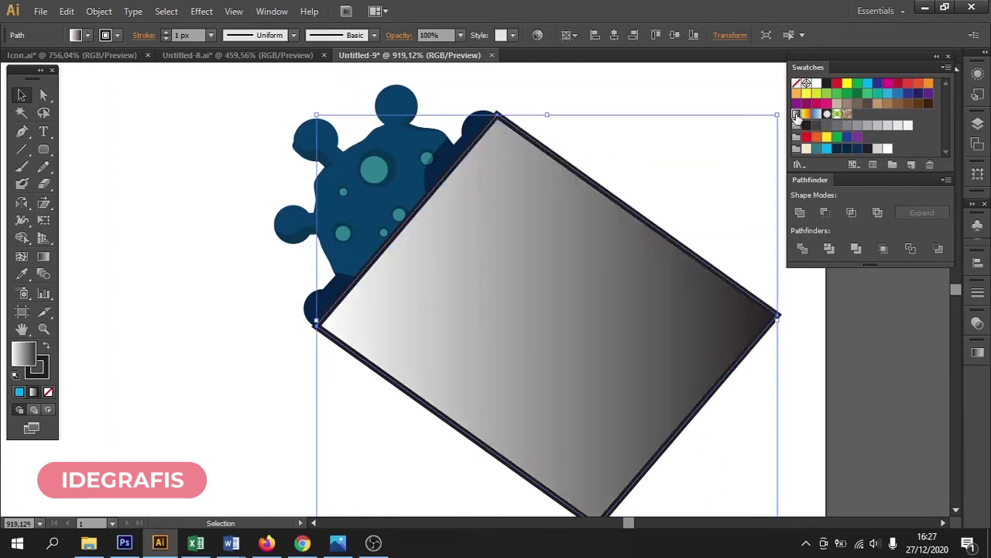
{"action": "key", "text": "shift+x"}
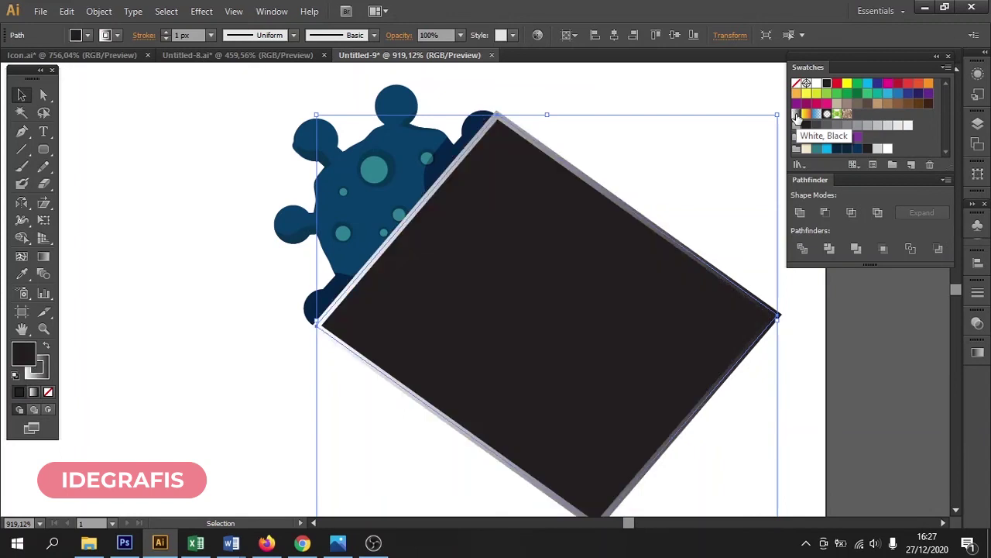
{"action": "key", "text": "shift+x"}
{"action": "left_click", "coordinate": [43, 367]}
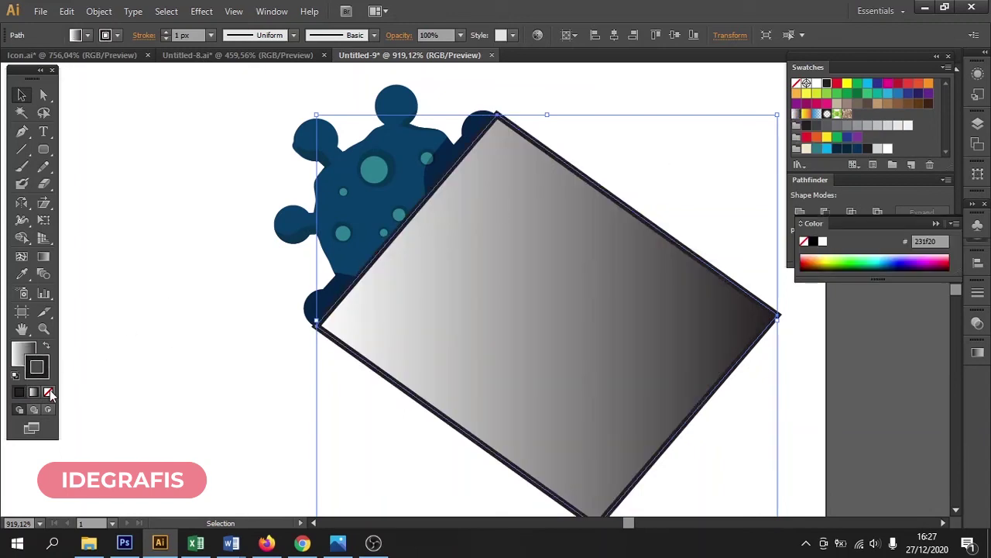
{"action": "left_click", "coordinate": [49, 391]}
{"action": "left_click", "coordinate": [95, 129]}
{"action": "left_click", "coordinate": [475, 275]}
{"action": "key", "text": "g"}
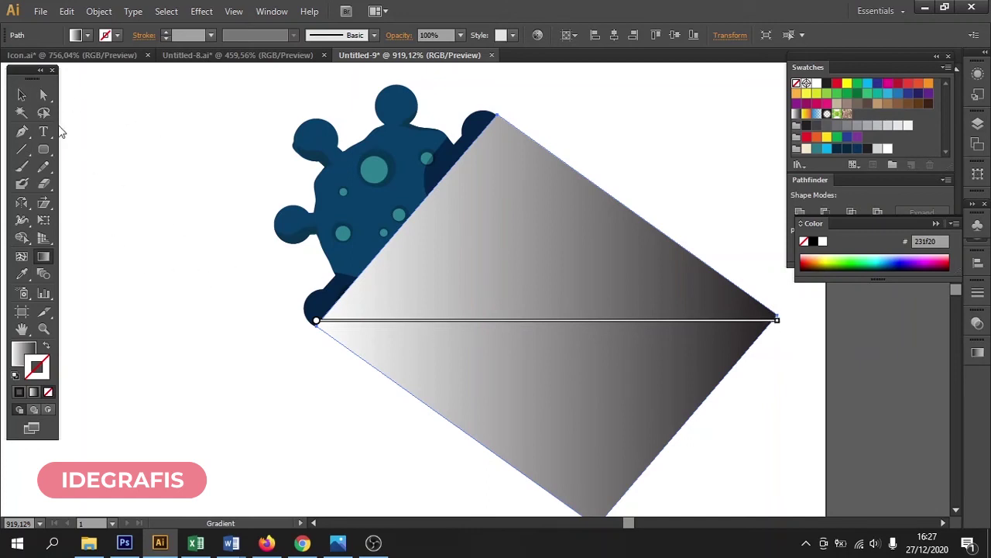
{"action": "left_click", "coordinate": [21, 95]}
{"action": "left_click", "coordinate": [106, 121]}
{"action": "left_click", "coordinate": [523, 320]}
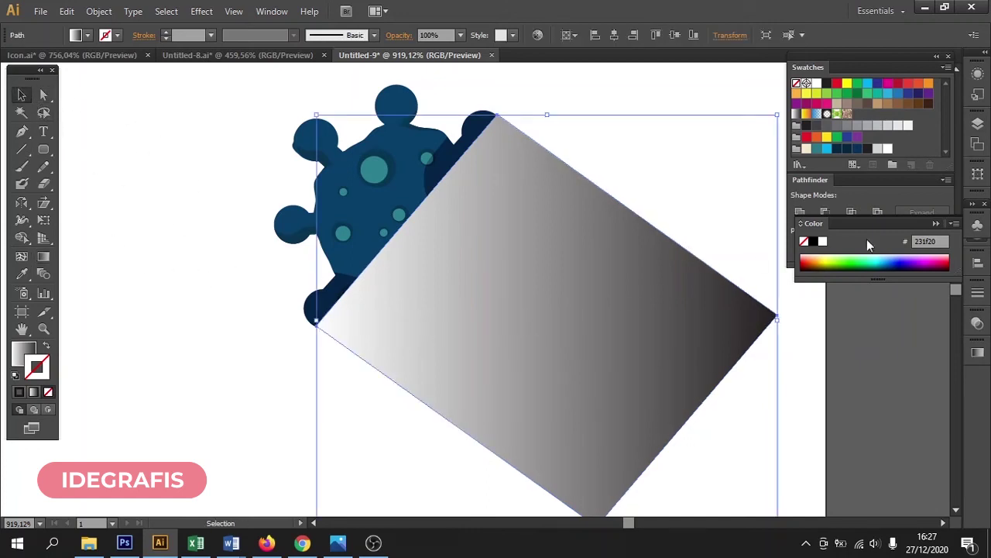
{"action": "left_click", "coordinate": [795, 114]}
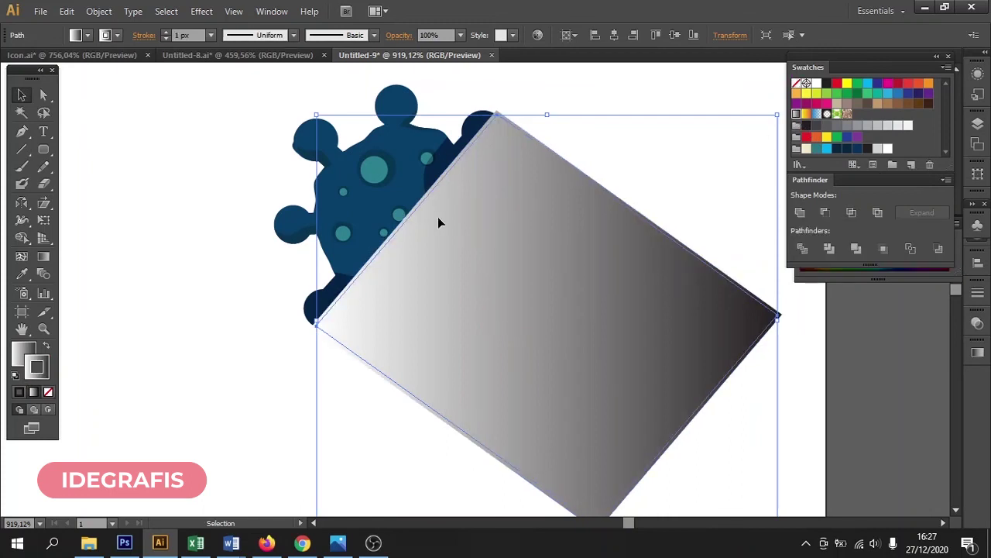
{"action": "key", "text": "/"}
- Angle the shape's gradient from black at the virus to white at the far edge, and send the shape behind the virus
{"action": "left_click", "coordinate": [26, 347]}
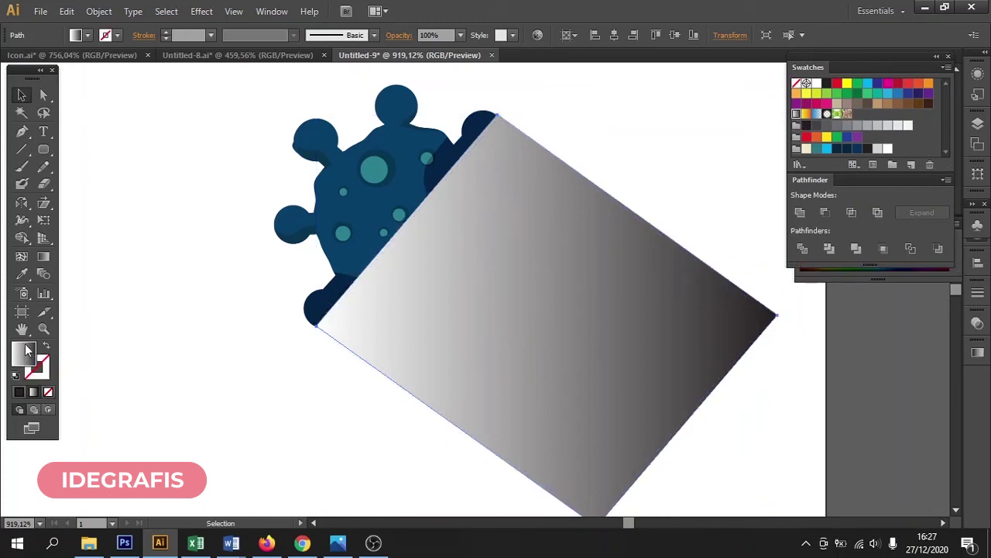
{"action": "key", "text": "g"}
{"action": "left_click_drag", "start_coordinate": [452, 226], "coordinate": [419, 214]}
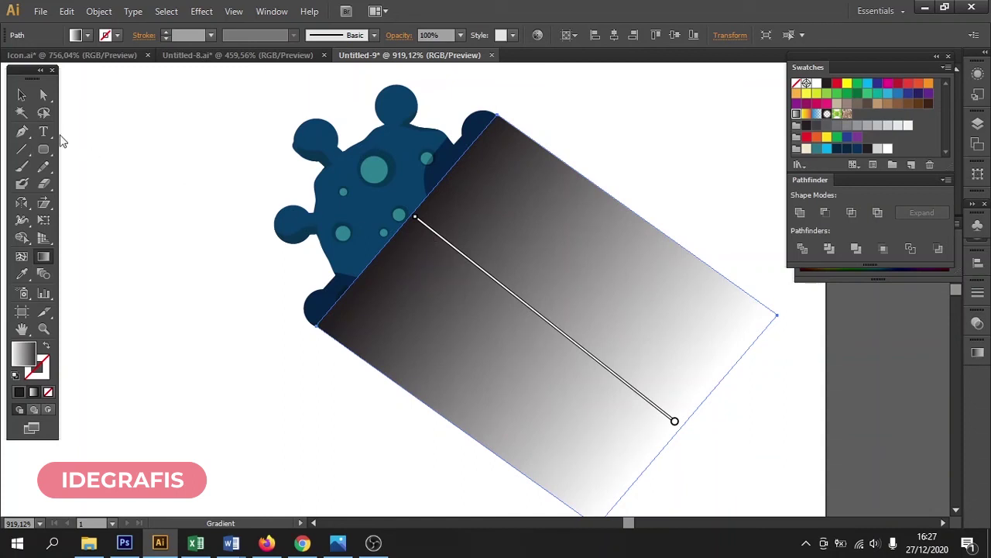
{"action": "left_click", "coordinate": [22, 94]}
{"action": "left_click", "coordinate": [503, 234]}
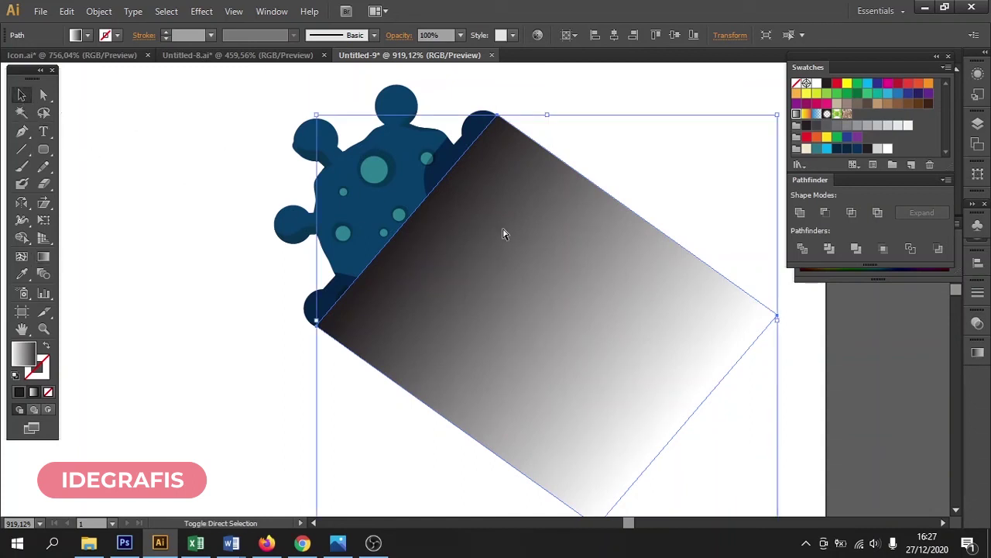
{"action": "key", "text": "ctrl+shift+bracketleft"}
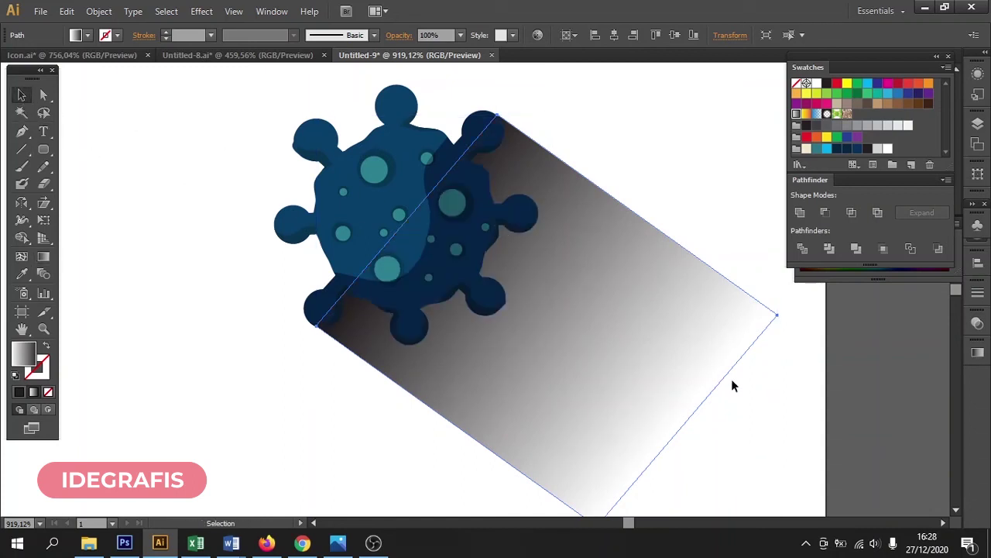
- Enlarge the virus and its long shadow together and position them so the virus sits near the artboard's centre
{"action": "left_click", "coordinate": [762, 389]}
{"action": "key", "text": "ctrl+minus"}
{"action": "key", "text": "ctrl+minus"}
{"action": "key", "text": "ctrl+minus"}
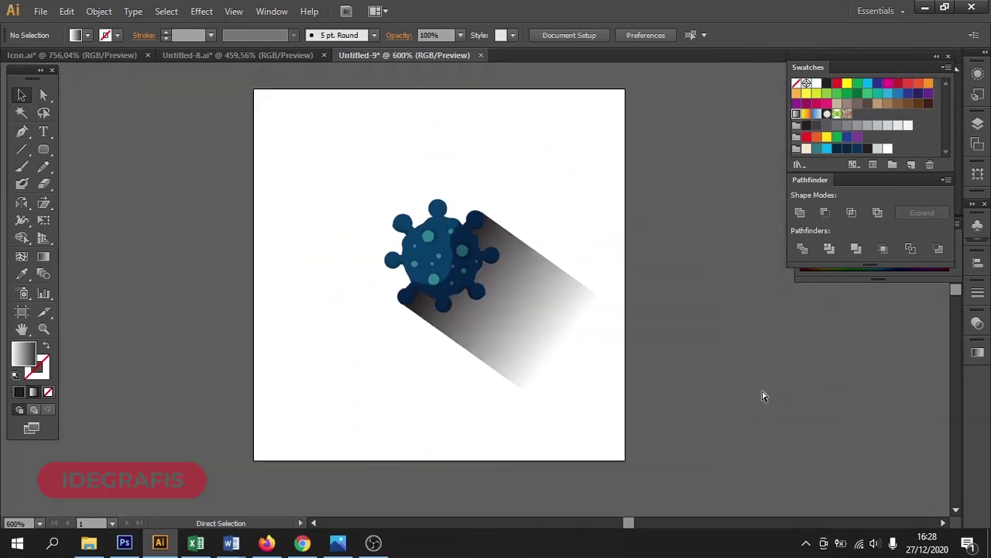
{"action": "scroll", "coordinate": [759, 357], "scroll_direction": "down", "scroll_amount": 2}
{"action": "left_click", "coordinate": [544, 295]}
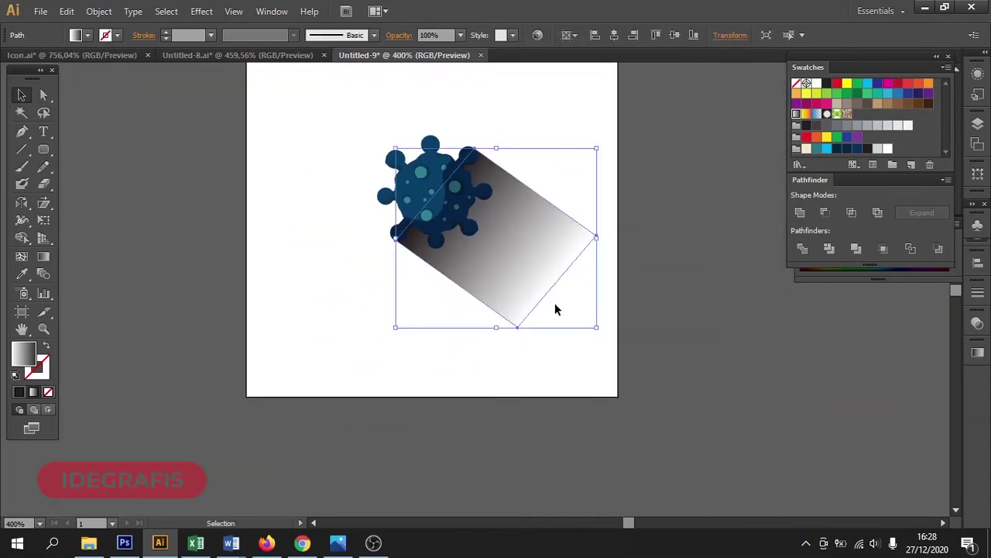
{"action": "left_click", "coordinate": [642, 333]}
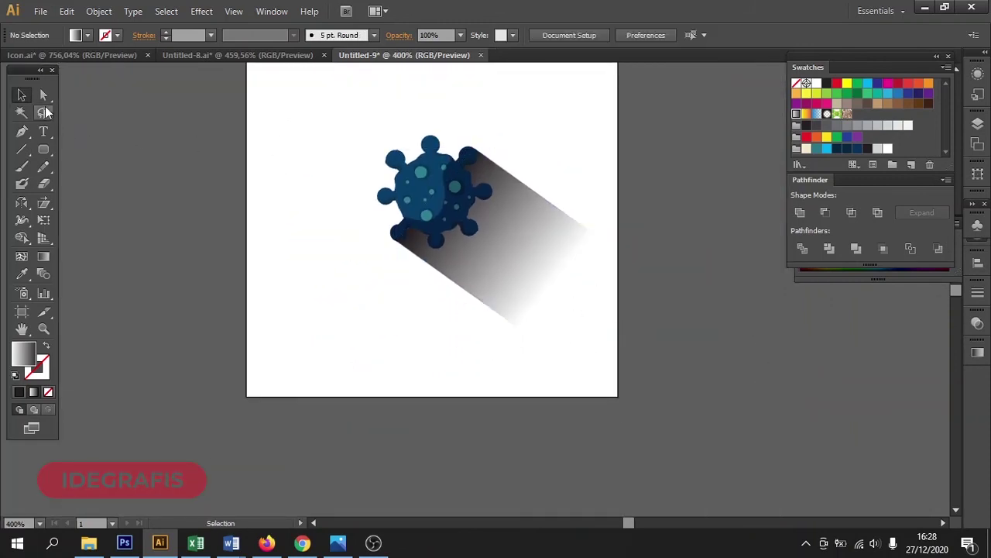
{"action": "left_click_drag", "start_coordinate": [317, 141], "coordinate": [492, 367]}
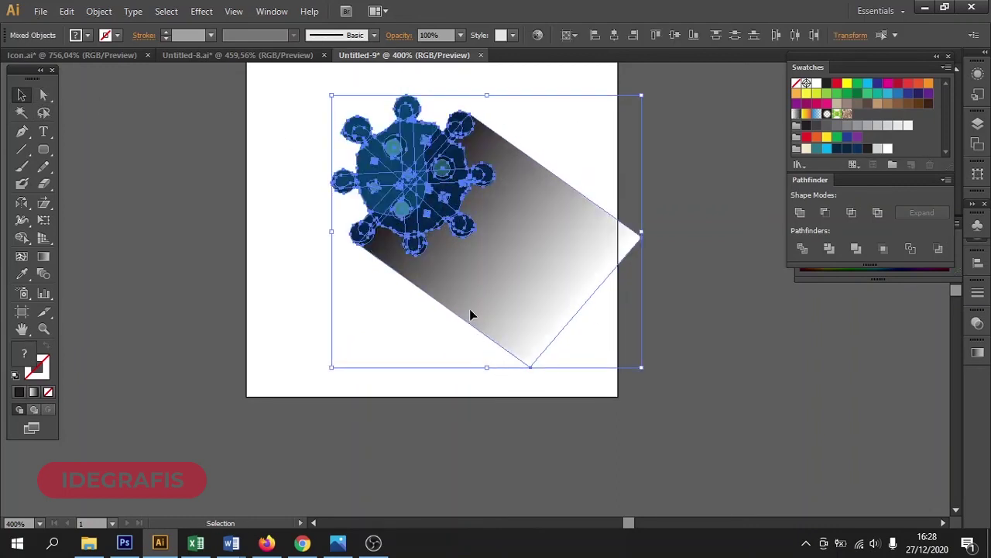
{"action": "left_click_drag", "start_coordinate": [468, 275], "coordinate": [486, 332]}
{"action": "scroll", "coordinate": [468, 310], "scroll_direction": "up", "scroll_amount": 2}
{"action": "left_click_drag", "start_coordinate": [641, 336], "coordinate": [535, 350]}
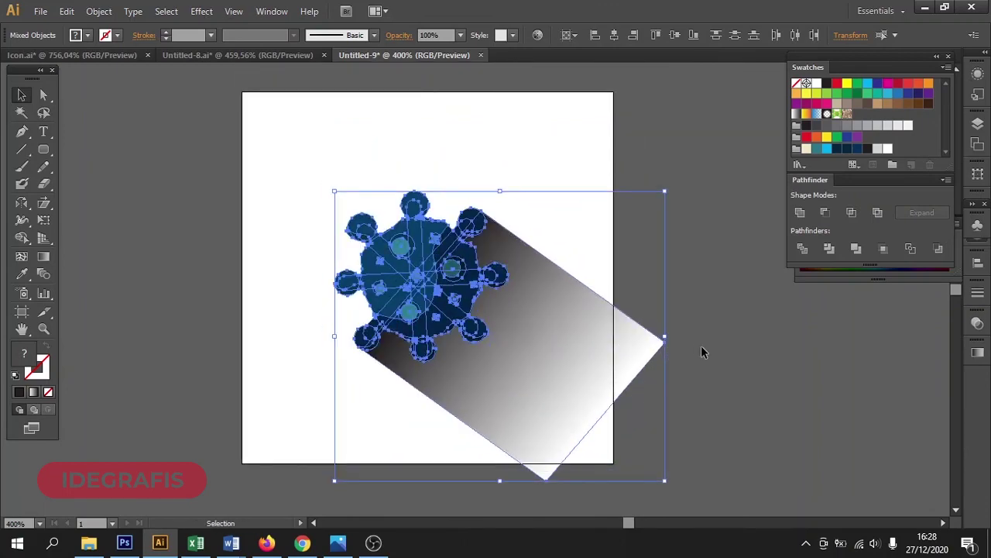
{"action": "left_click", "coordinate": [701, 346]}
- Move the two far corner points of the long shadow together, farther down and right beyond the artboard's edge
{"action": "left_click_drag", "start_coordinate": [697, 373], "coordinate": [578, 261]}
{"action": "left_click", "coordinate": [523, 257]}
{"action": "left_click", "coordinate": [596, 282]}
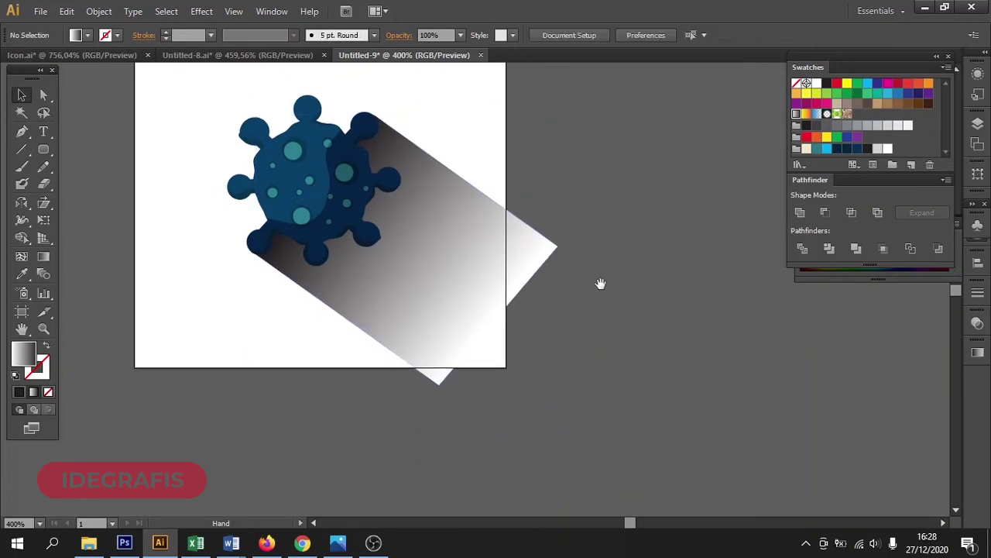
{"action": "left_click", "coordinate": [44, 96]}
{"action": "left_click", "coordinate": [442, 387]}
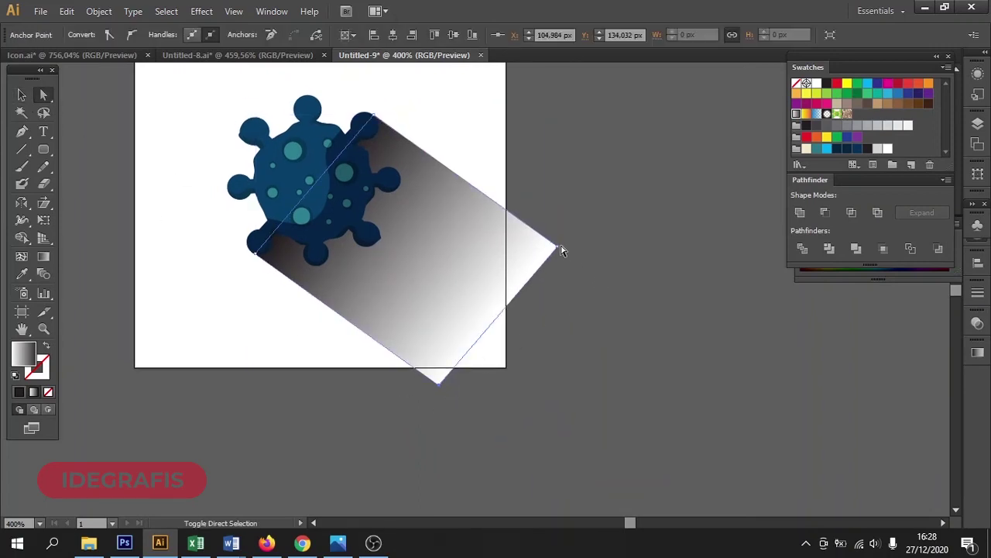
{"action": "left_click_drag", "start_coordinate": [559, 251], "coordinate": [604, 281]}
{"action": "left_click", "coordinate": [635, 325]}
- Draw a square with the Rectangle tool that covers the whole artboard from corner to corner
{"action": "left_click_drag", "start_coordinate": [124, 134], "coordinate": [189, 198]}
{"action": "left_click_drag", "start_coordinate": [43, 150], "coordinate": [77, 150]}
{"action": "left_click_drag", "start_coordinate": [199, 84], "coordinate": [569, 455]}
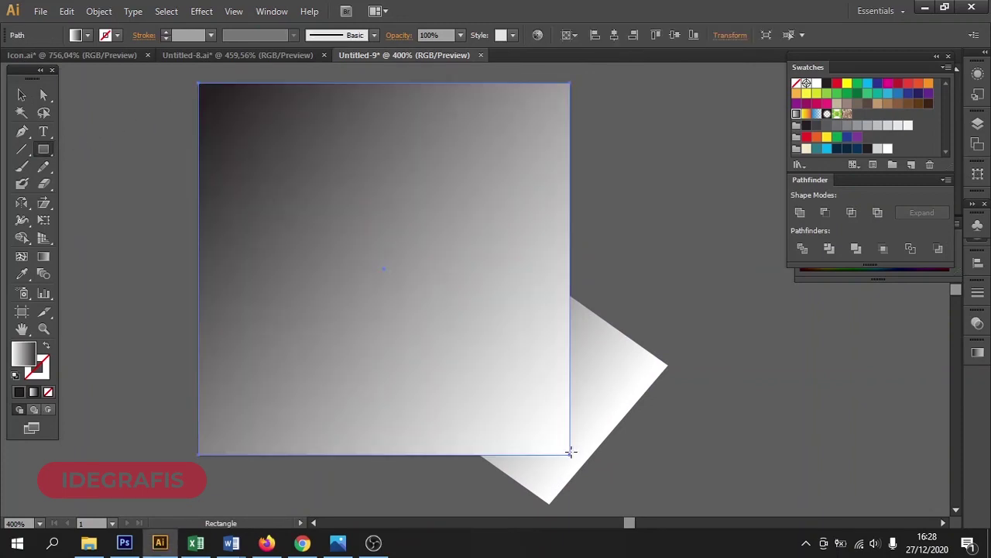
- Fill the artboard-sized square with the cream swatch and send it to the back, behind the virus and its long shadow
{"action": "left_click", "coordinate": [806, 149]}
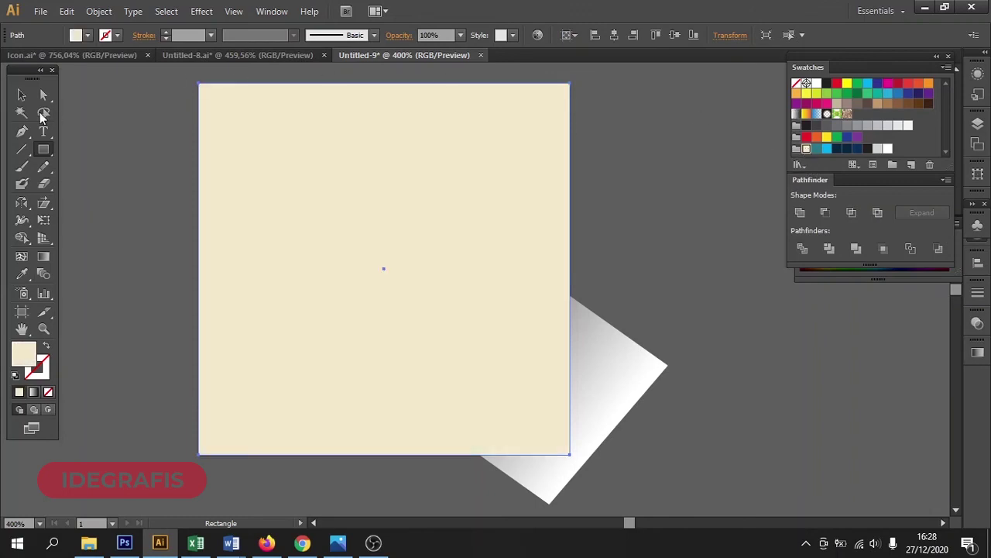
{"action": "left_click", "coordinate": [20, 94]}
{"action": "key", "text": "ctrl+shift+bracketleft"}
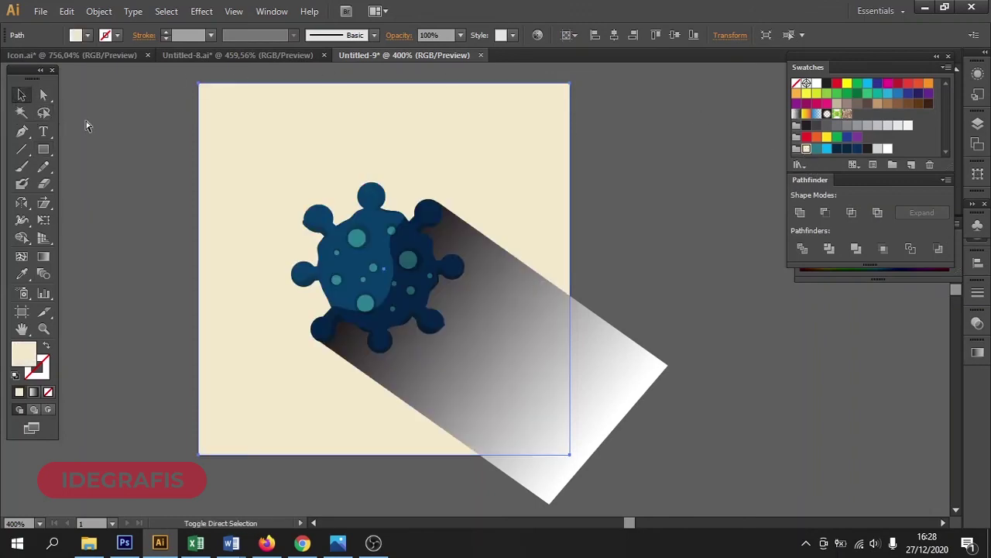
{"action": "left_click", "coordinate": [646, 283]}
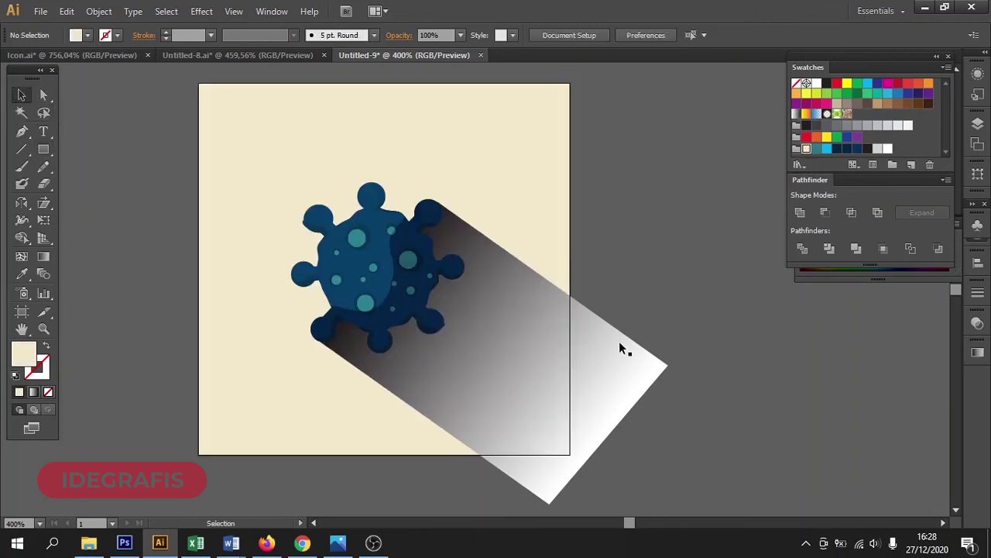
- Change the black end of the long shadow's gradient to the dark navy swatch
{"action": "left_click", "coordinate": [626, 348]}
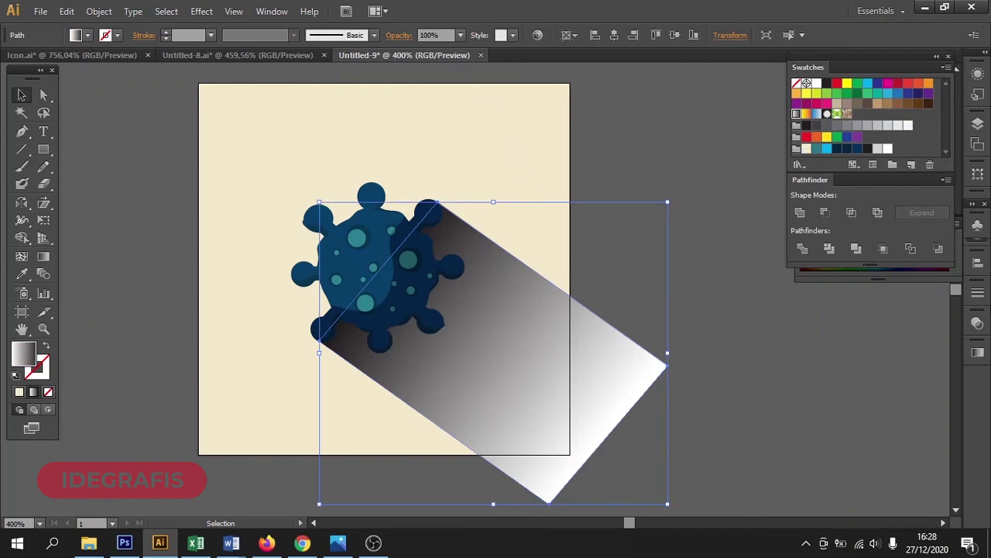
{"action": "left_click", "coordinate": [977, 352]}
{"action": "double_click", "coordinate": [935, 453]}
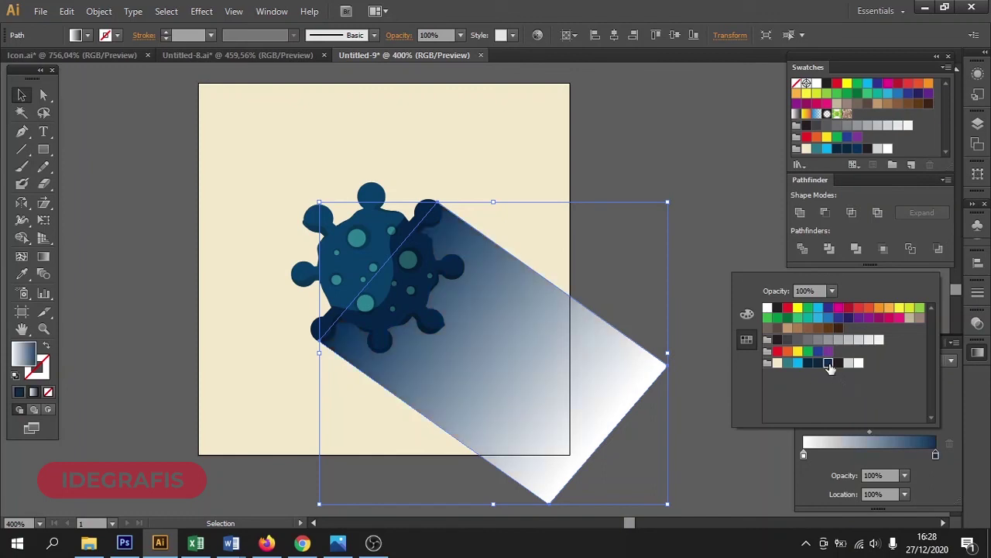
{"action": "left_click", "coordinate": [818, 363]}
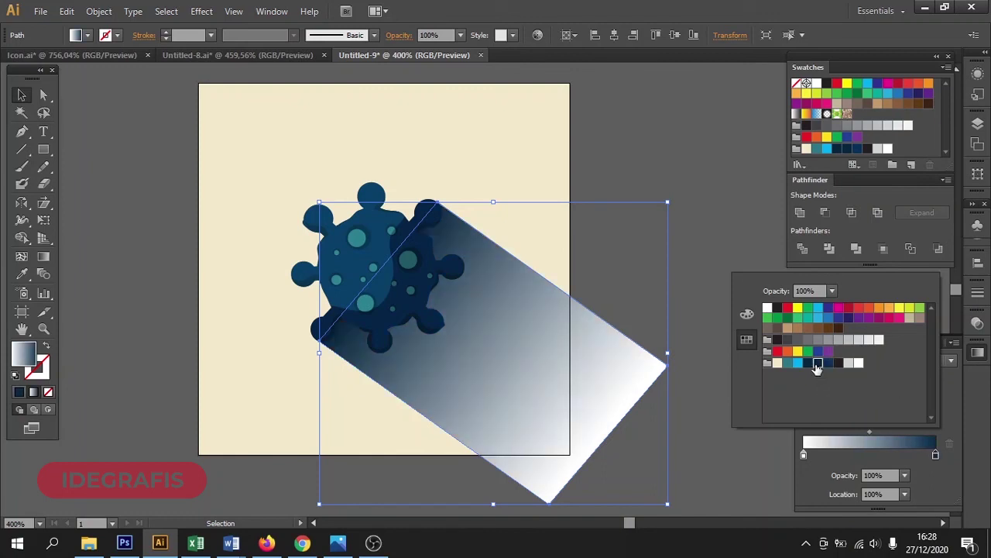
{"action": "key", "text": "Escape"}
{"action": "left_click", "coordinate": [692, 201]}
- Set the long shadow's blending mode to Multiply
{"action": "left_click", "coordinate": [606, 345]}
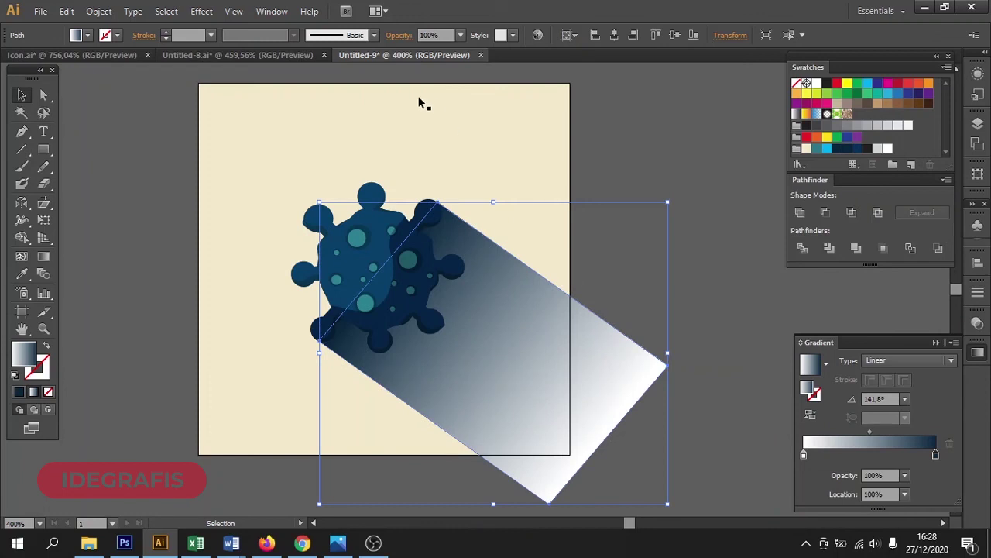
{"action": "left_click", "coordinate": [384, 36]}
{"action": "left_click", "coordinate": [302, 59]}
{"action": "left_click", "coordinate": [294, 107]}
{"action": "left_click", "coordinate": [656, 158]}
- Lower the long shadow's overall opacity to 30%
{"action": "left_click", "coordinate": [597, 358]}
{"action": "left_click", "coordinate": [460, 36]}
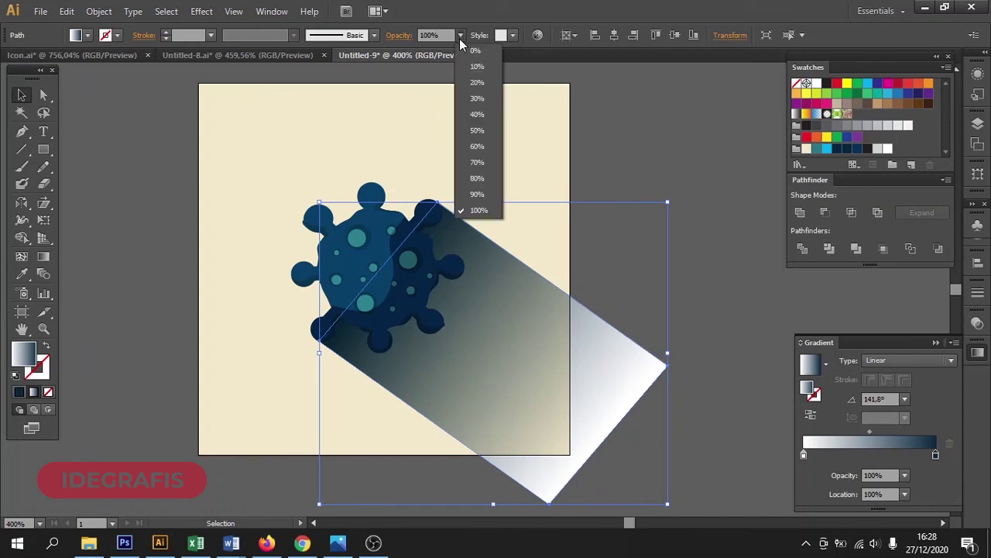
{"action": "left_click", "coordinate": [465, 78]}
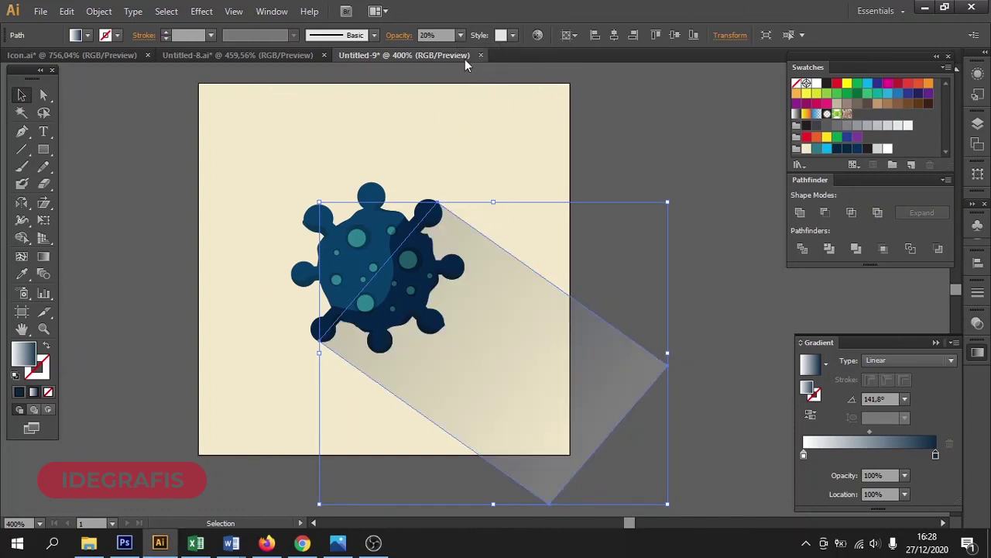
{"action": "left_click", "coordinate": [460, 36]}
{"action": "left_click", "coordinate": [465, 95]}
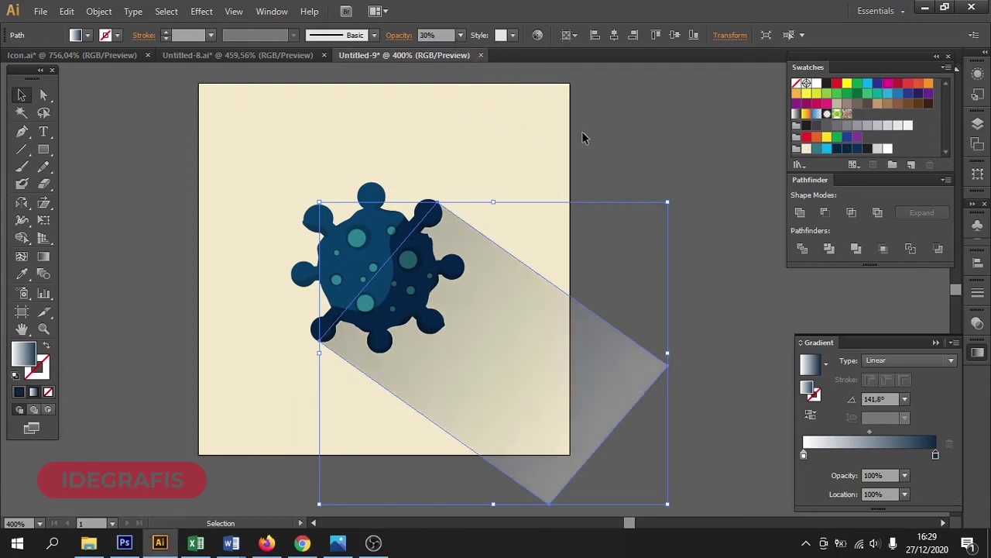
{"action": "left_click", "coordinate": [632, 137]}
- Shift the shadow gradient's midpoint slightly toward the white end and set the white stop's opacity to 0%
{"action": "left_click", "coordinate": [605, 338]}
{"action": "left_click_drag", "start_coordinate": [875, 433], "coordinate": [861, 431]}
{"action": "left_click", "coordinate": [803, 454]}
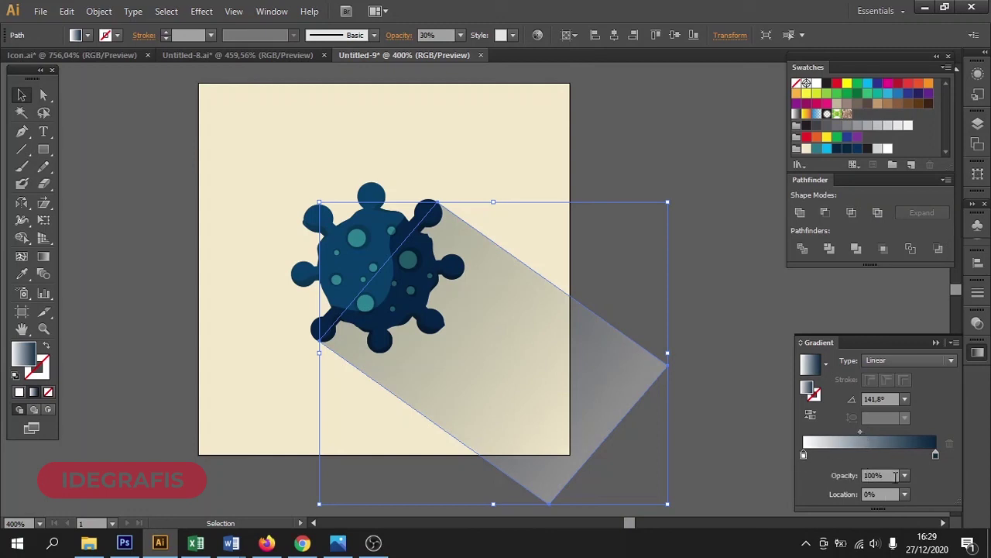
{"action": "left_click", "coordinate": [905, 476]}
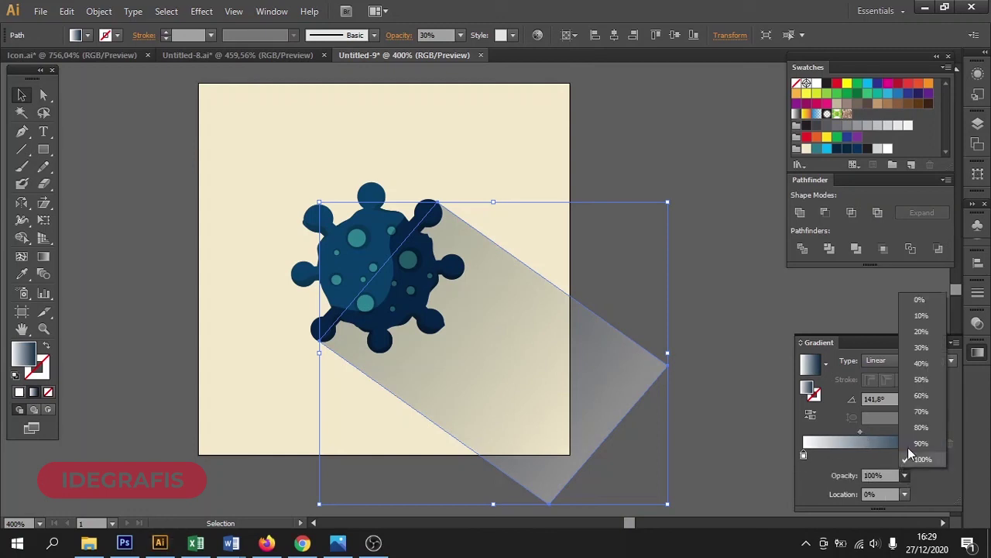
{"action": "left_click", "coordinate": [920, 302]}
{"action": "left_click", "coordinate": [704, 291]}
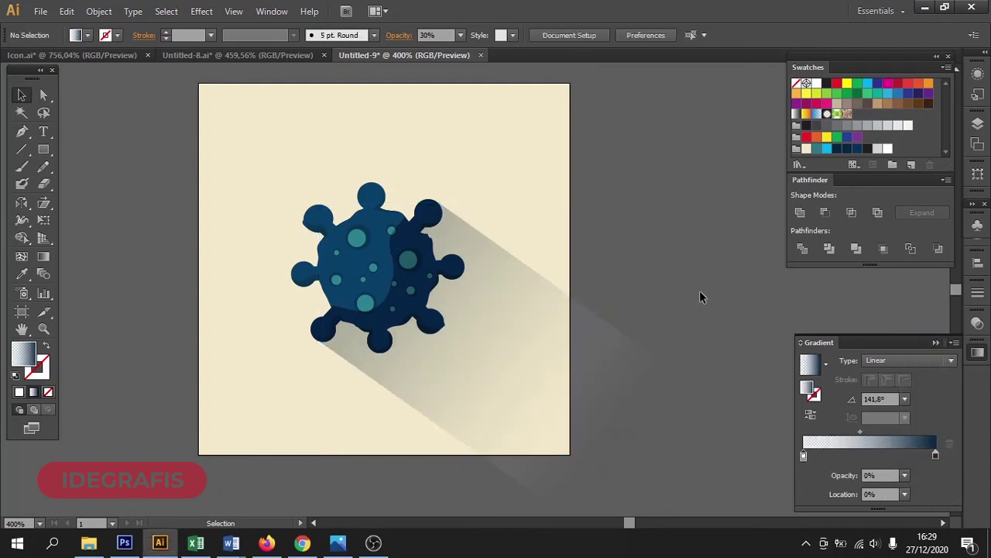
- Remove the part of the long shadow that extends beyond the cream square with the Shape Builder tool
{"action": "left_click_drag", "start_coordinate": [556, 361], "coordinate": [584, 373]}
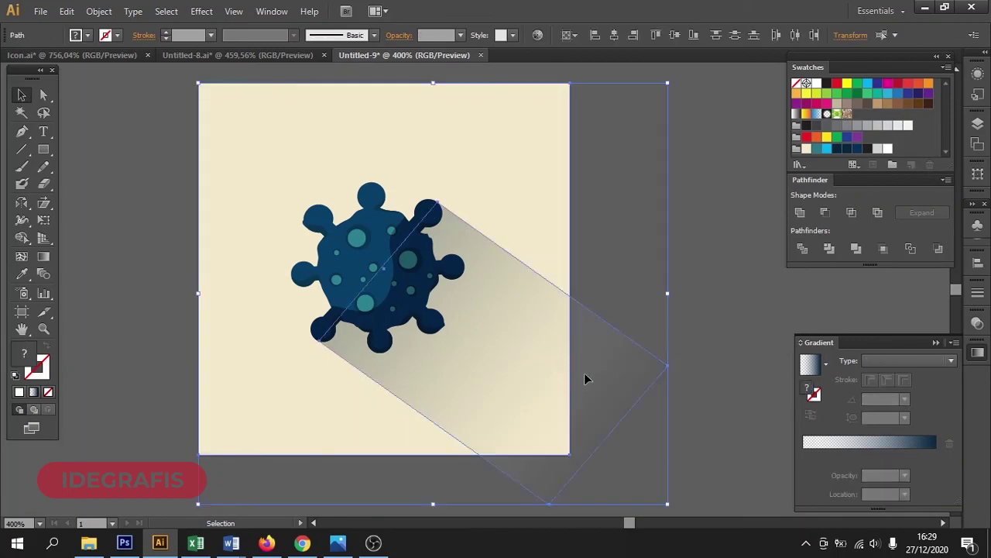
{"action": "key", "text": "shift+m"}
{"action": "left_click", "coordinate": [586, 380], "text": "alt"}
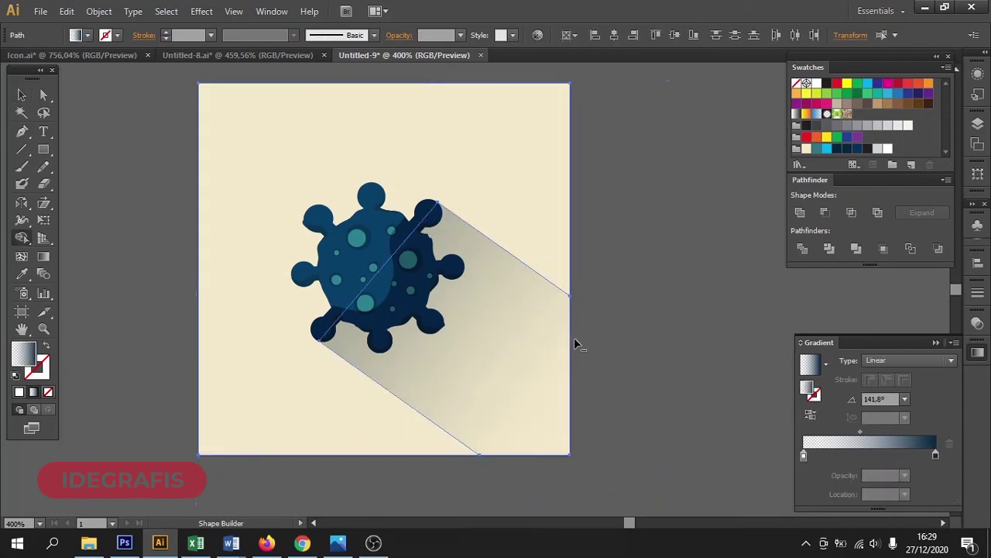
{"action": "left_click", "coordinate": [21, 95]}
{"action": "left_click", "coordinate": [138, 118]}
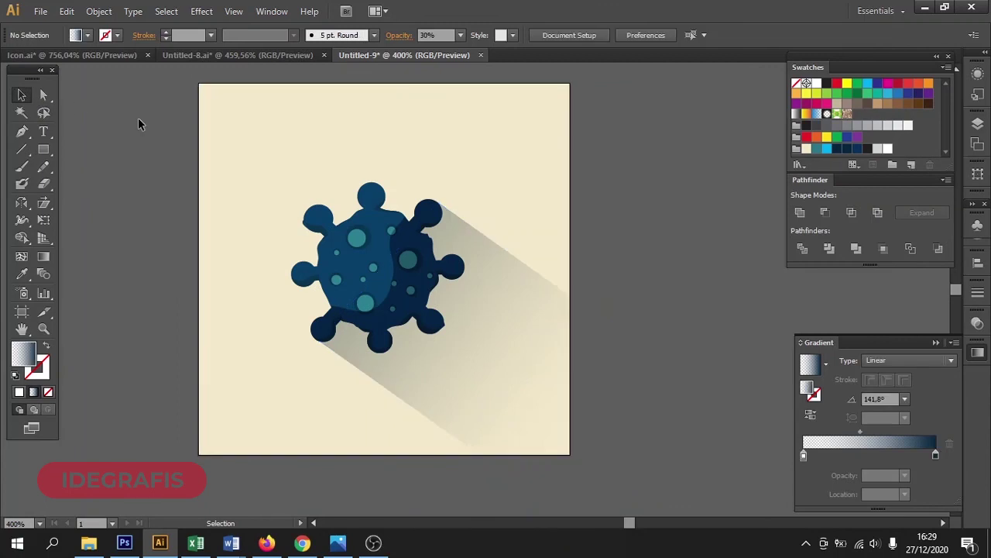
- Close the gradient settings and review the finished virus icon with its trimmed shadow on the cream background
{"action": "left_click", "coordinate": [430, 333]}
{"action": "left_click", "coordinate": [584, 378]}
{"action": "left_click", "coordinate": [529, 384]}
{"action": "left_click", "coordinate": [638, 374]}
{"action": "key", "text": "ctrl+minus"}
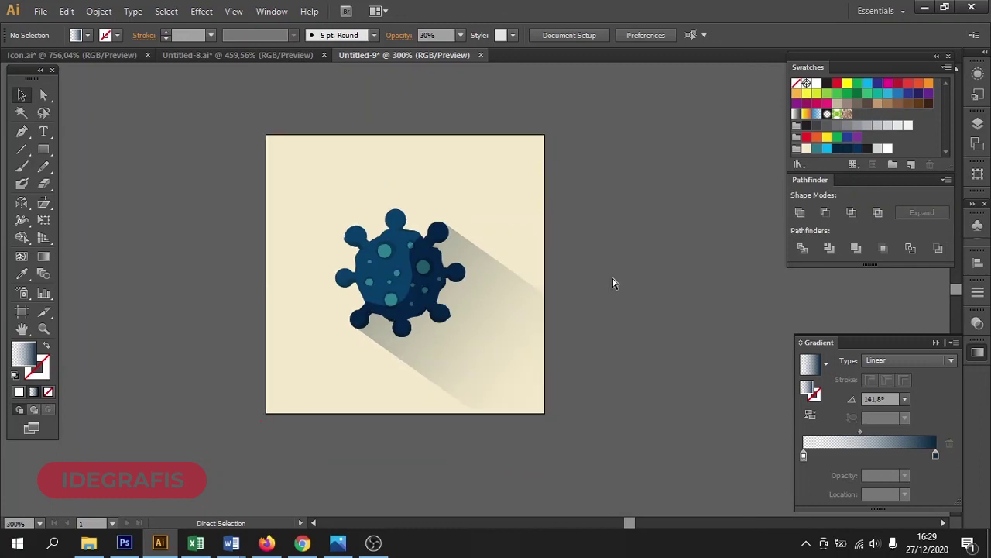
{"action": "left_click", "coordinate": [937, 344]}
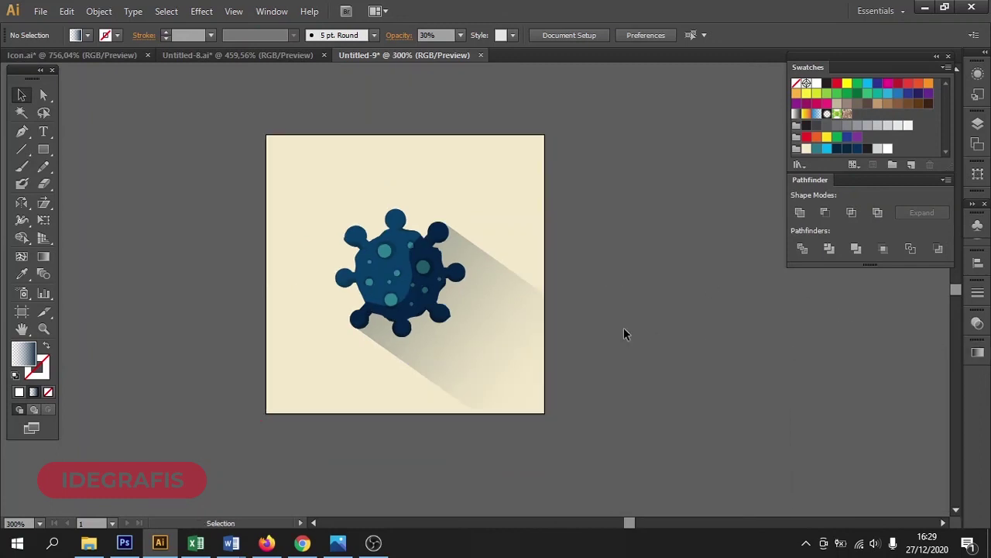
{"action": "scroll", "coordinate": [623, 335], "scroll_direction": "up", "scroll_amount": 1}
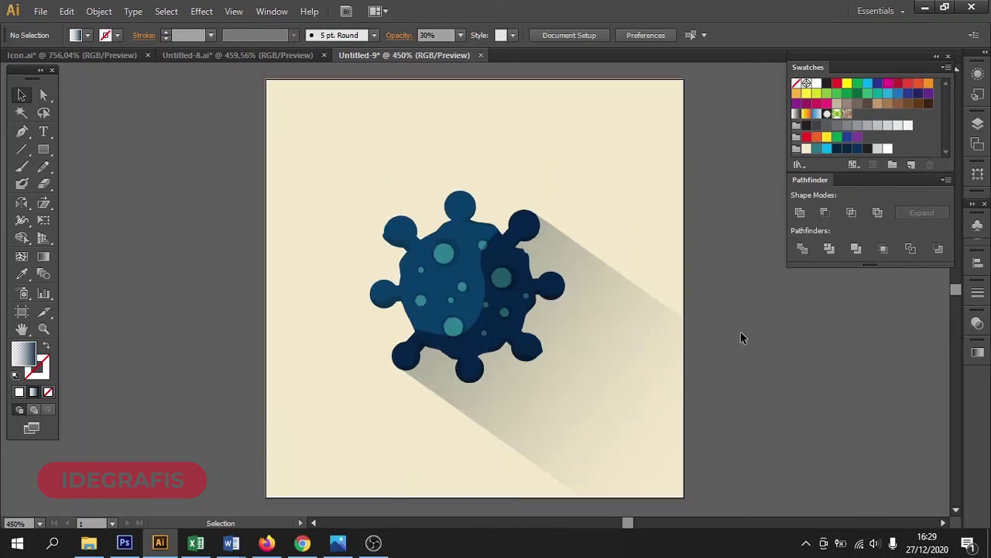